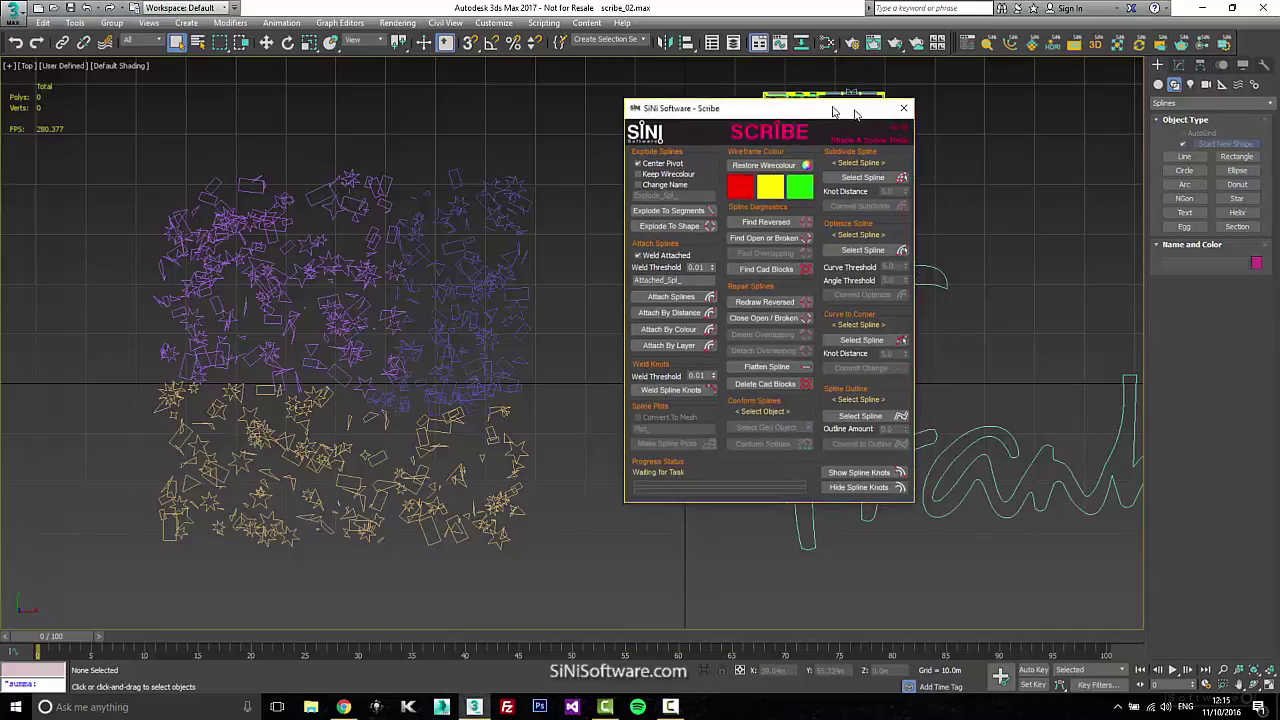
Step: Open the Ignite window, lengthen it to show all its tools, launch the Shape & Spline tool, and close Ignite
left_click(960, 38)
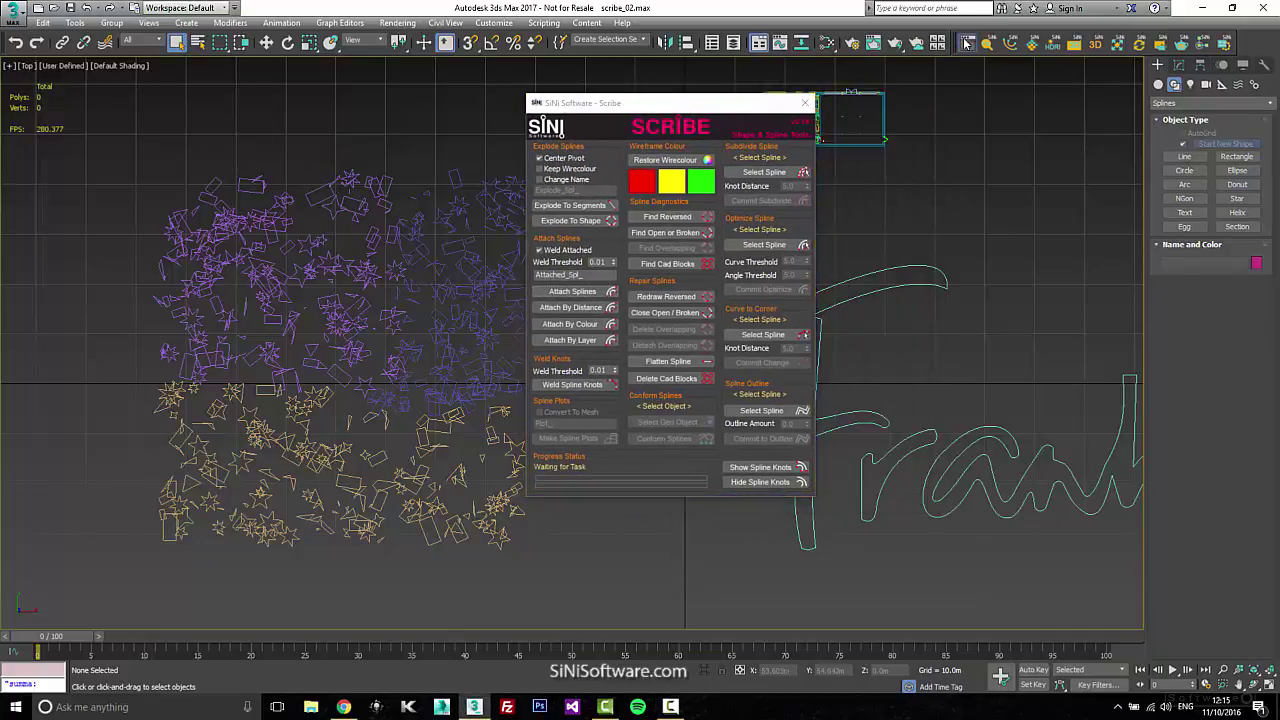
left_click_drag(203, 55, 440, 19)
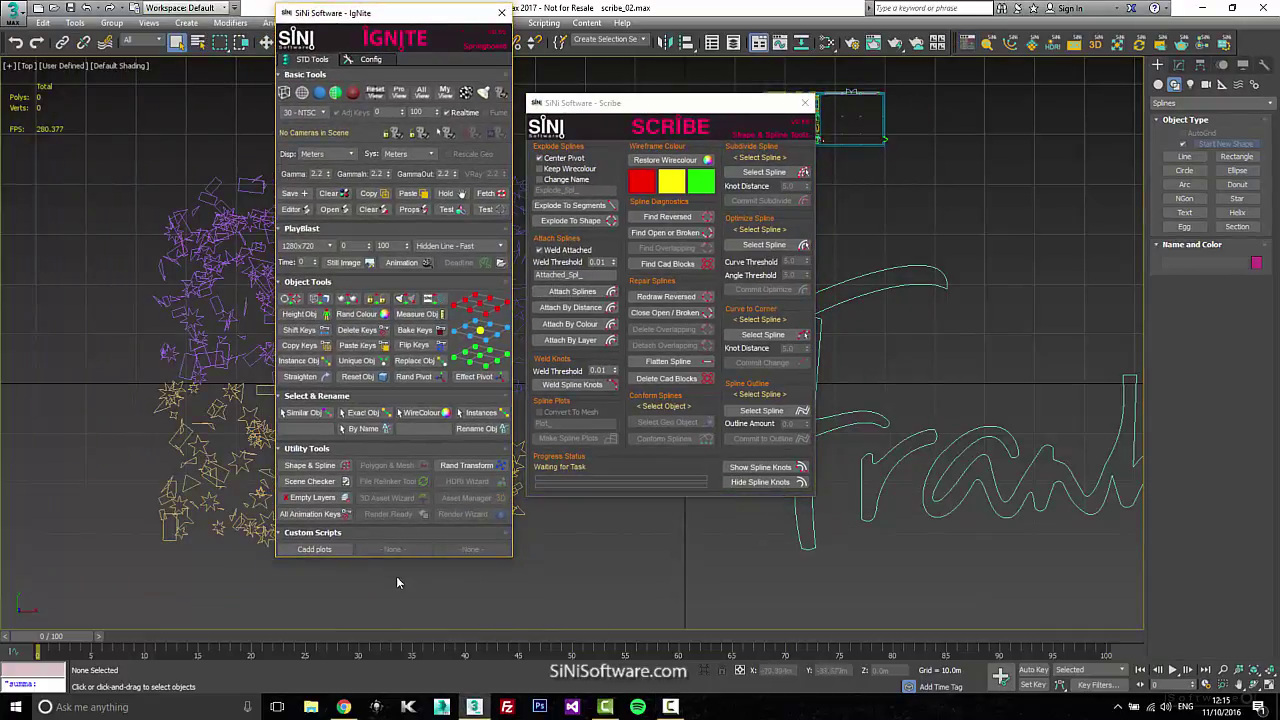
left_click_drag(398, 560, 398, 678)
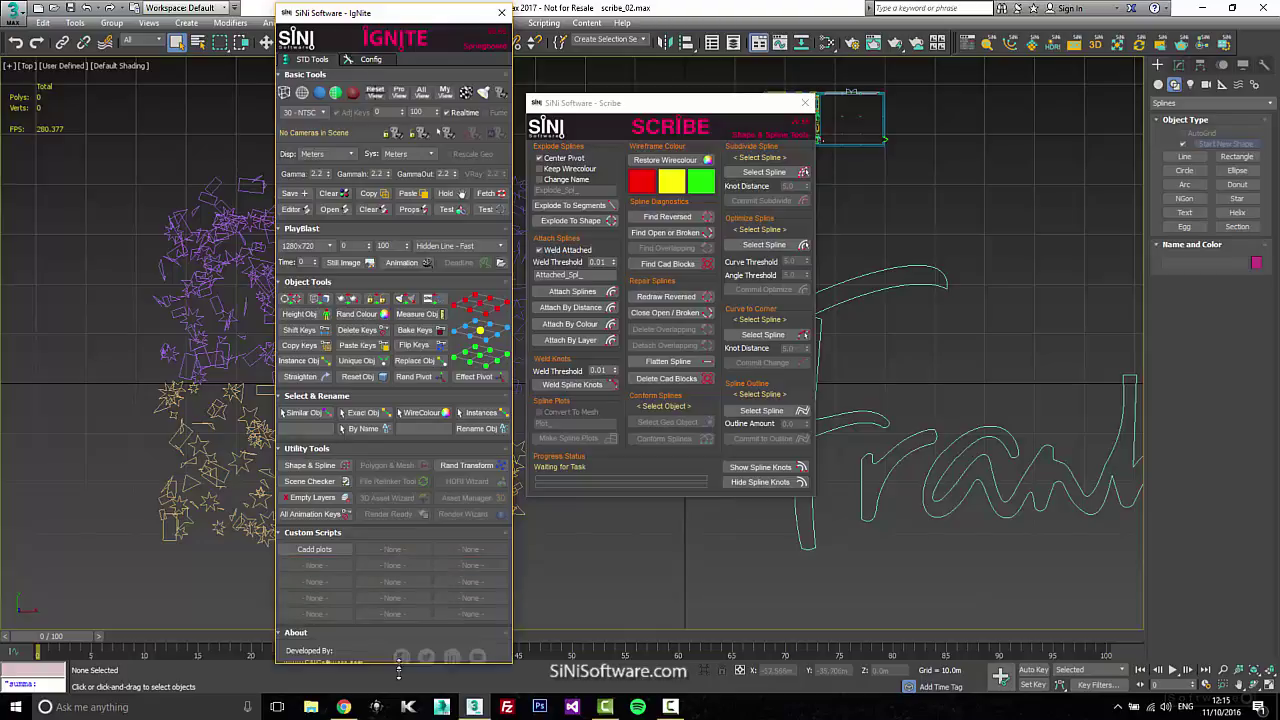
left_click(314, 470)
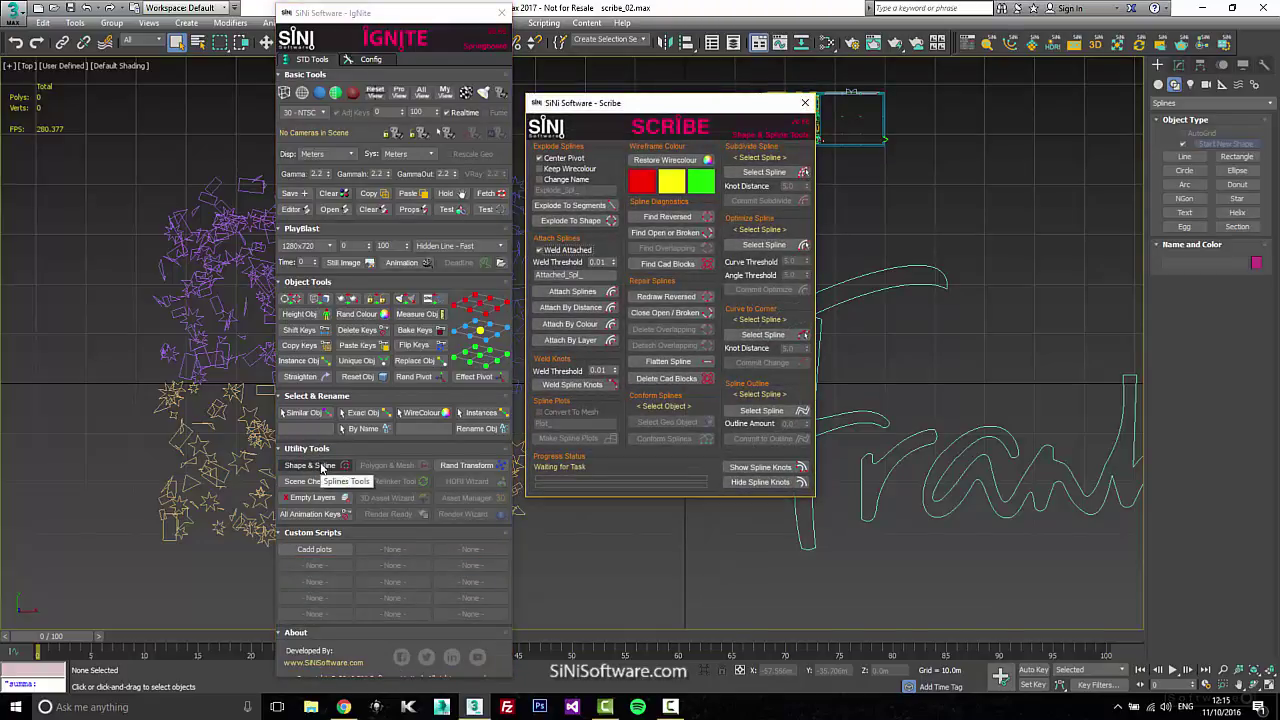
left_click(322, 468)
left_click(501, 12)
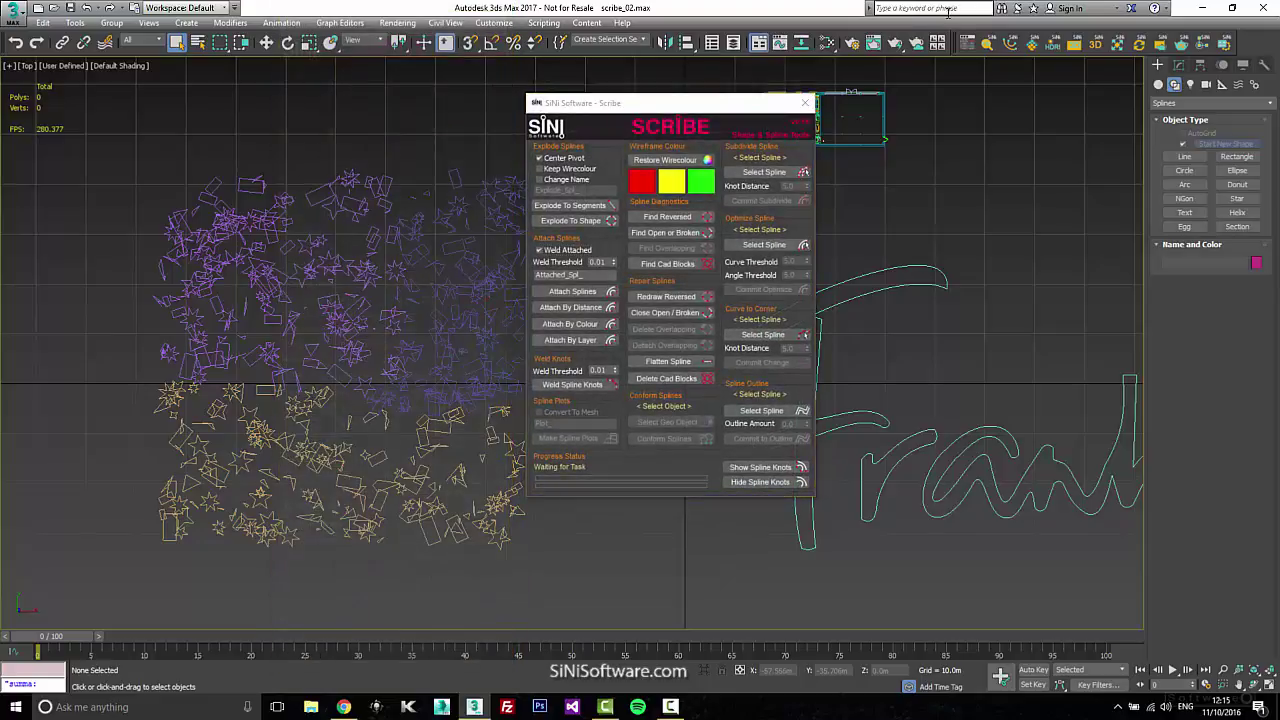
Step: Place the Scribe window beside the plot splines and explode the blue spline object into individual shapes
left_click_drag(734, 108, 803, 108)
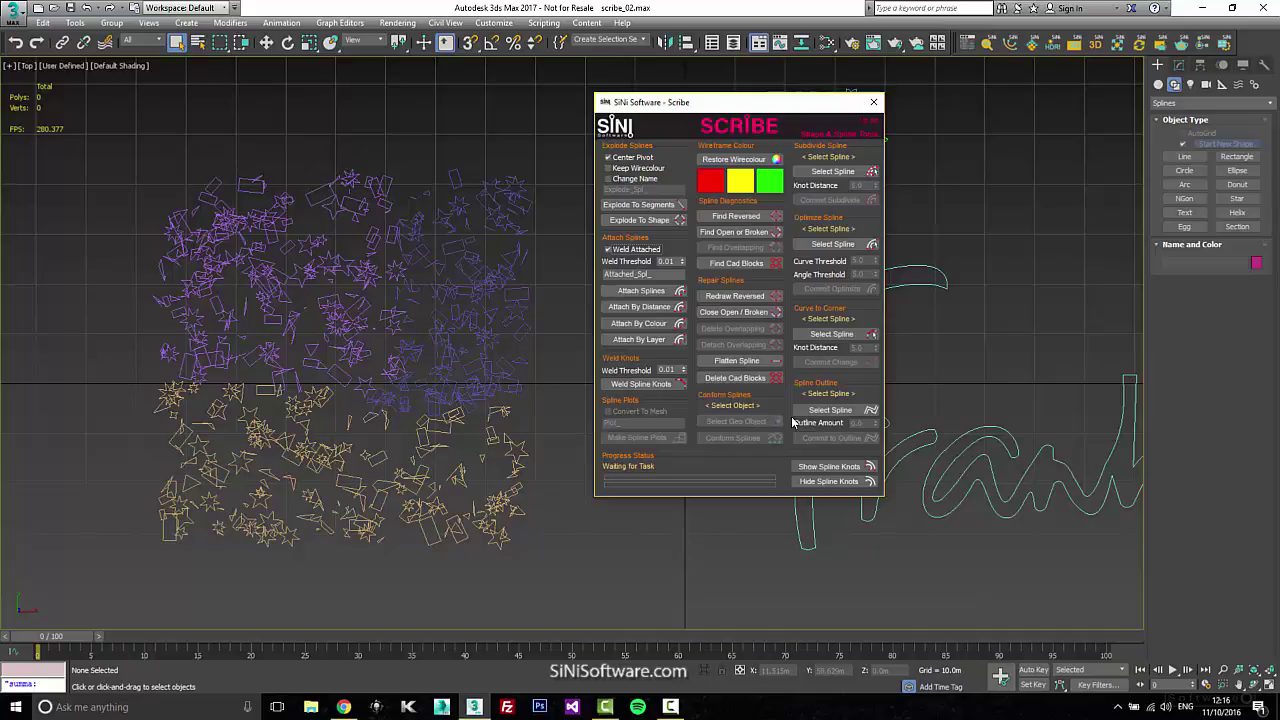
left_click_drag(789, 112, 953, 109)
middle_click_drag(653, 294, 634, 300)
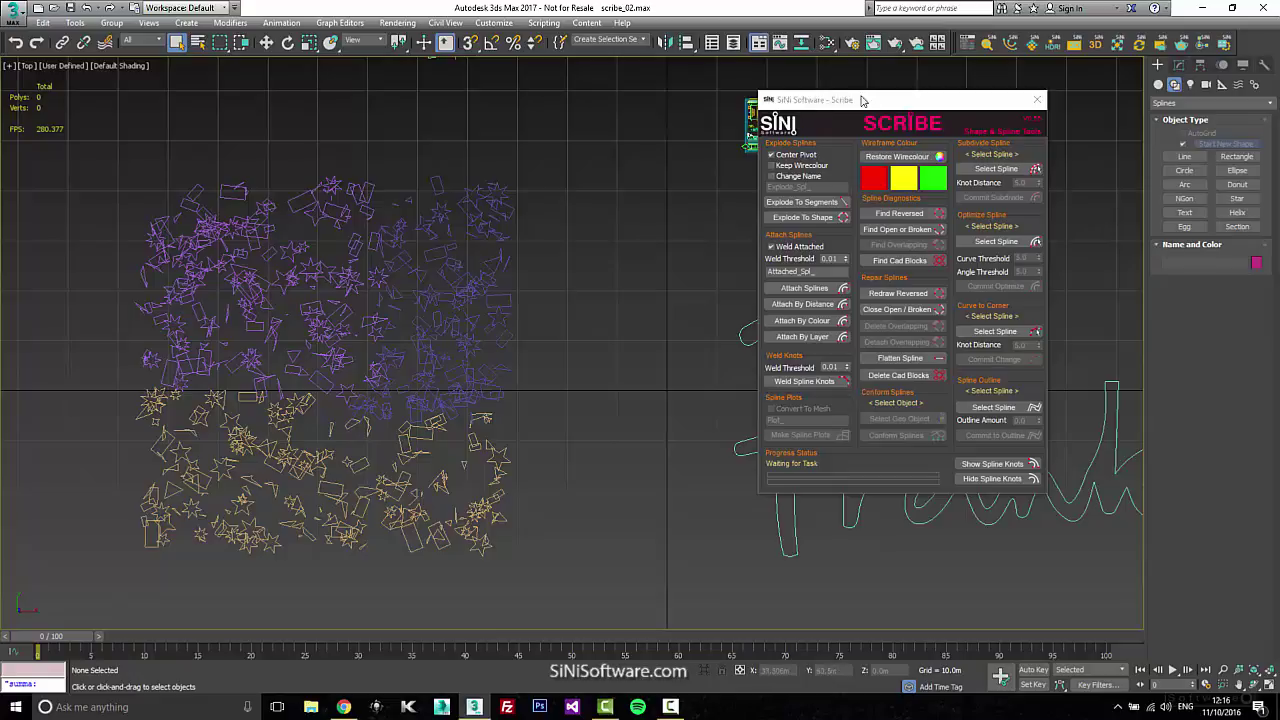
left_click_drag(862, 100, 708, 105)
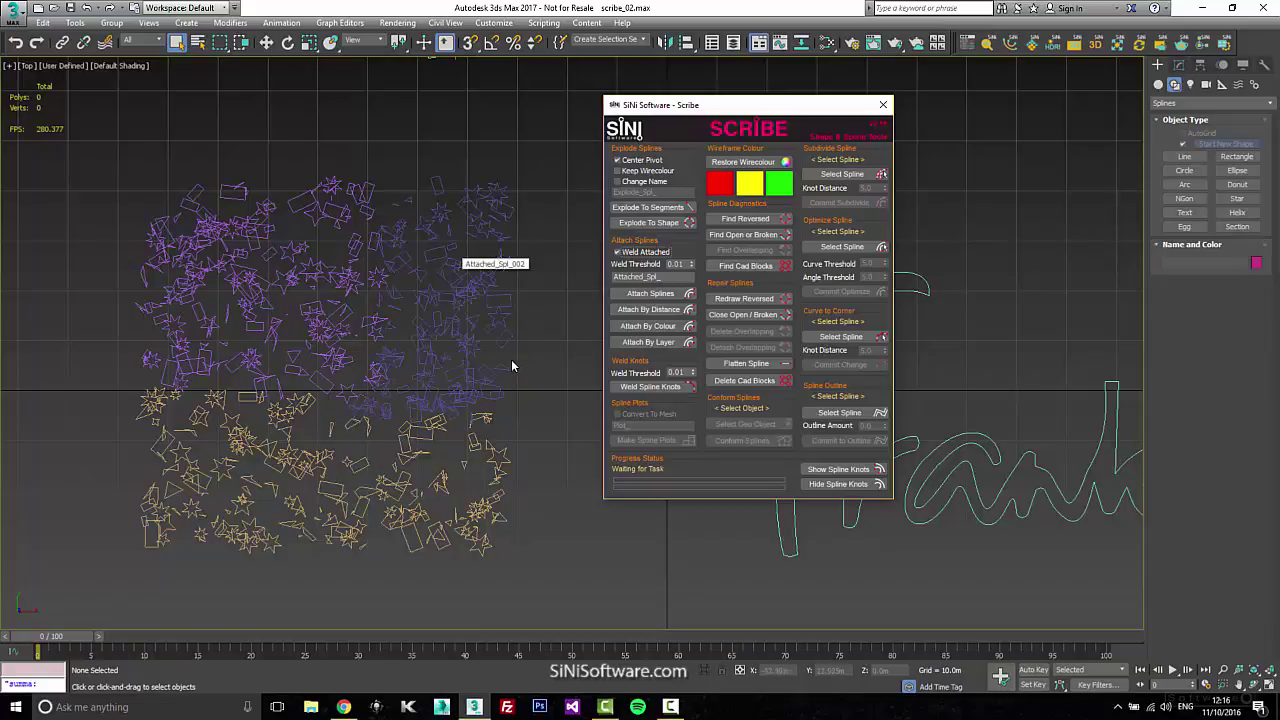
left_click(499, 306)
left_click(681, 222)
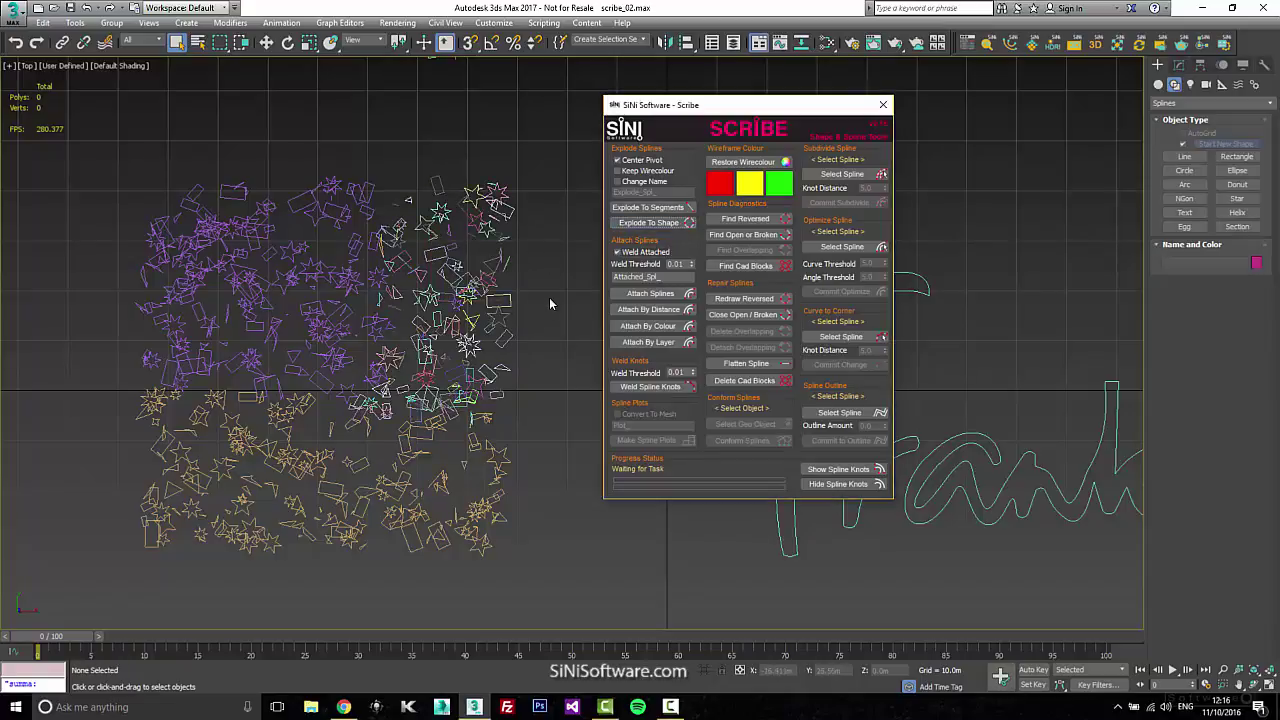
Step: Explode most of the newly separated shapes in the upper-right group into segments and select one segment to check it
left_click_drag(534, 278, 445, 313)
scroll(514, 287, "up", 3)
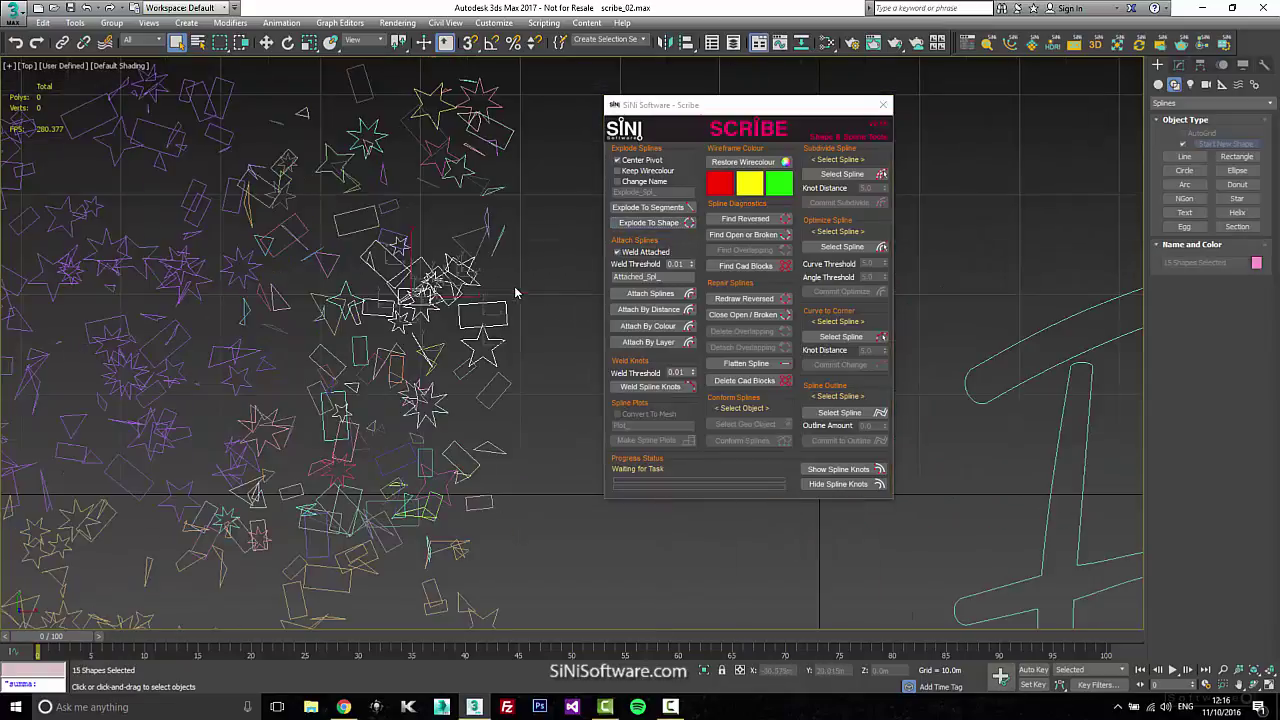
left_click_drag(559, 106, 290, 460)
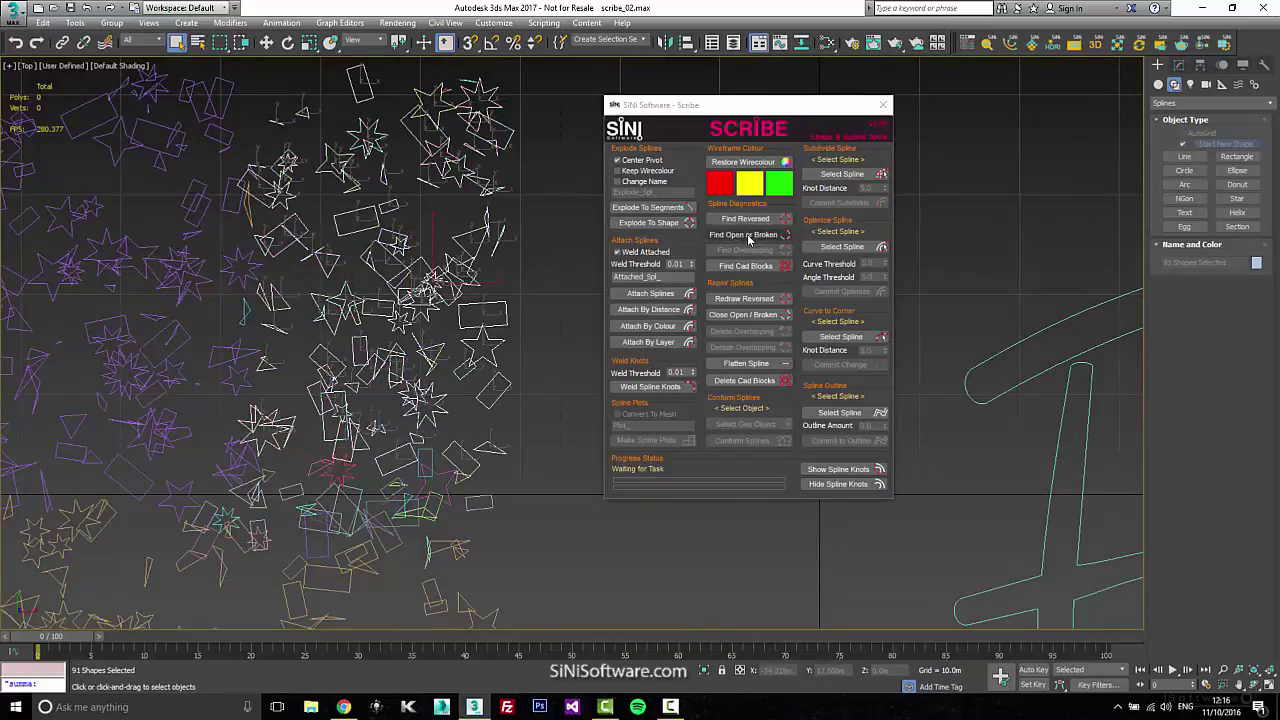
left_click(645, 211)
middle_click_drag(431, 324, 515, 318)
middle_click_drag(283, 321, 337, 314)
middle_click_drag(540, 195, 537, 240)
scroll(537, 240, "up", 3)
left_click(531, 244)
scroll(445, 245, "down", 5)
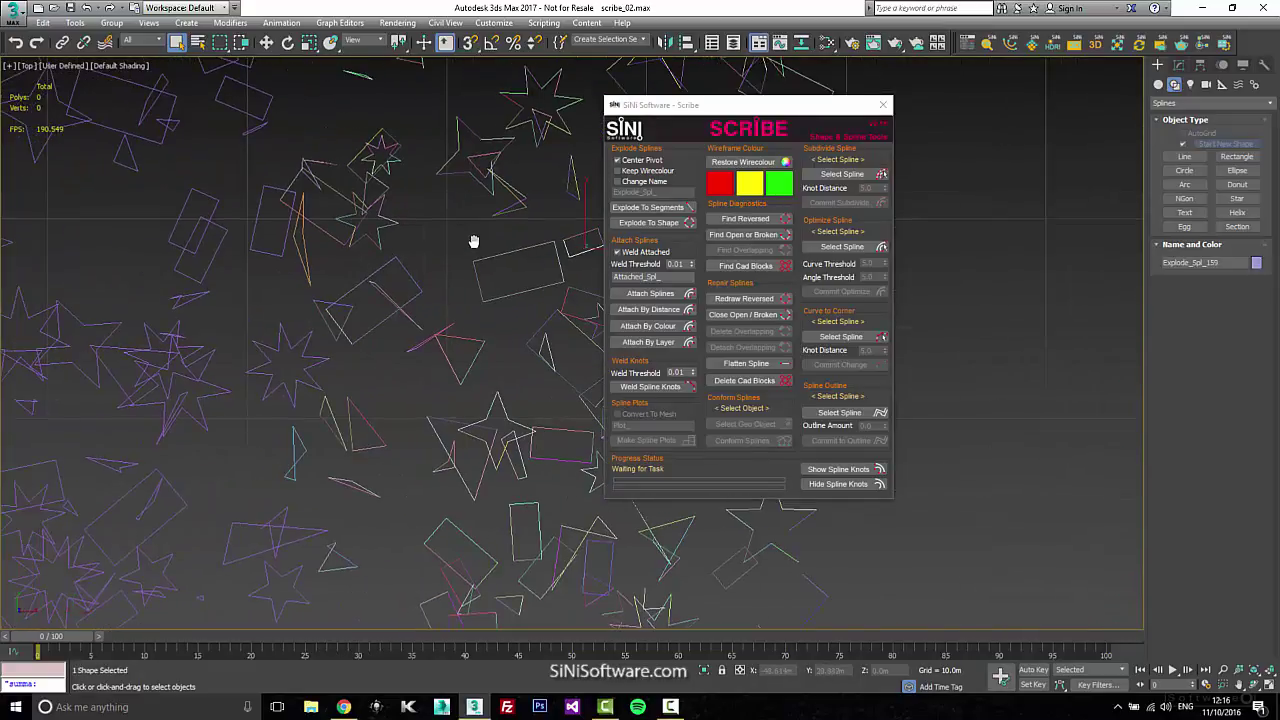
Step: Explode the purple spline object into shapes with Keep Wirecolour and Change Name enabled, using the name Plot_
left_click_drag(344, 126, 256, 267)
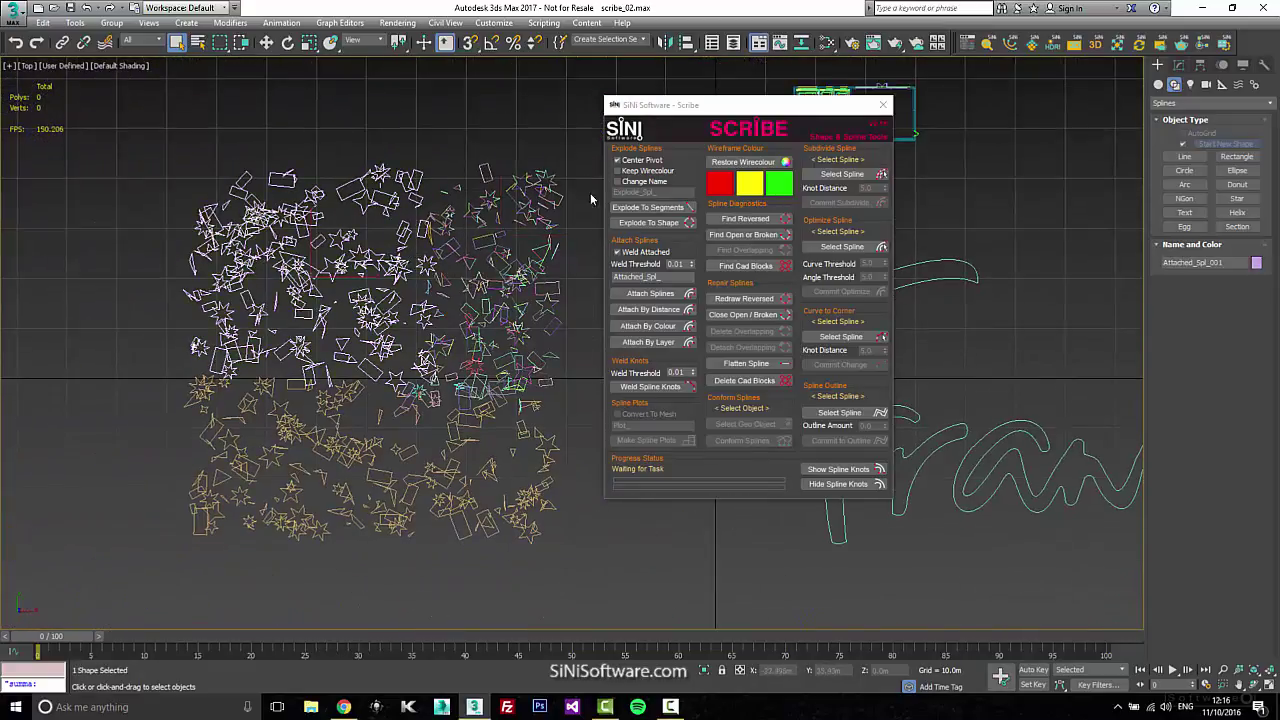
left_click(622, 176)
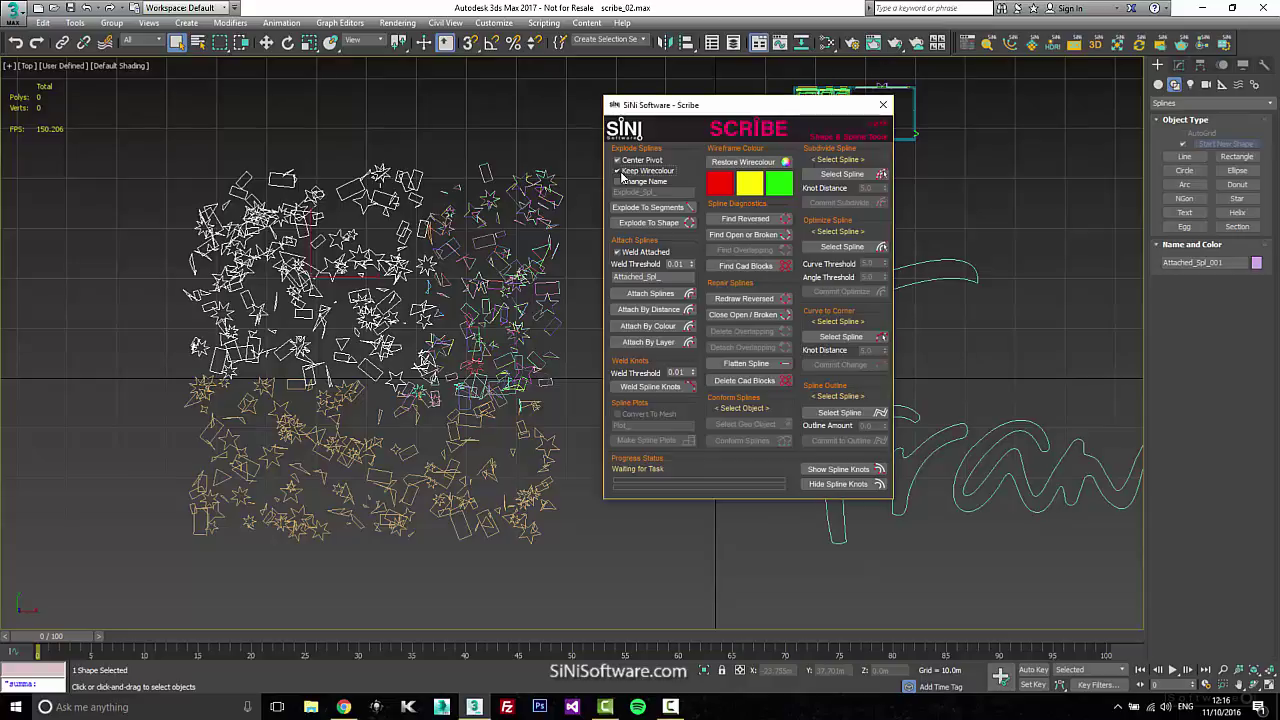
left_click(619, 181)
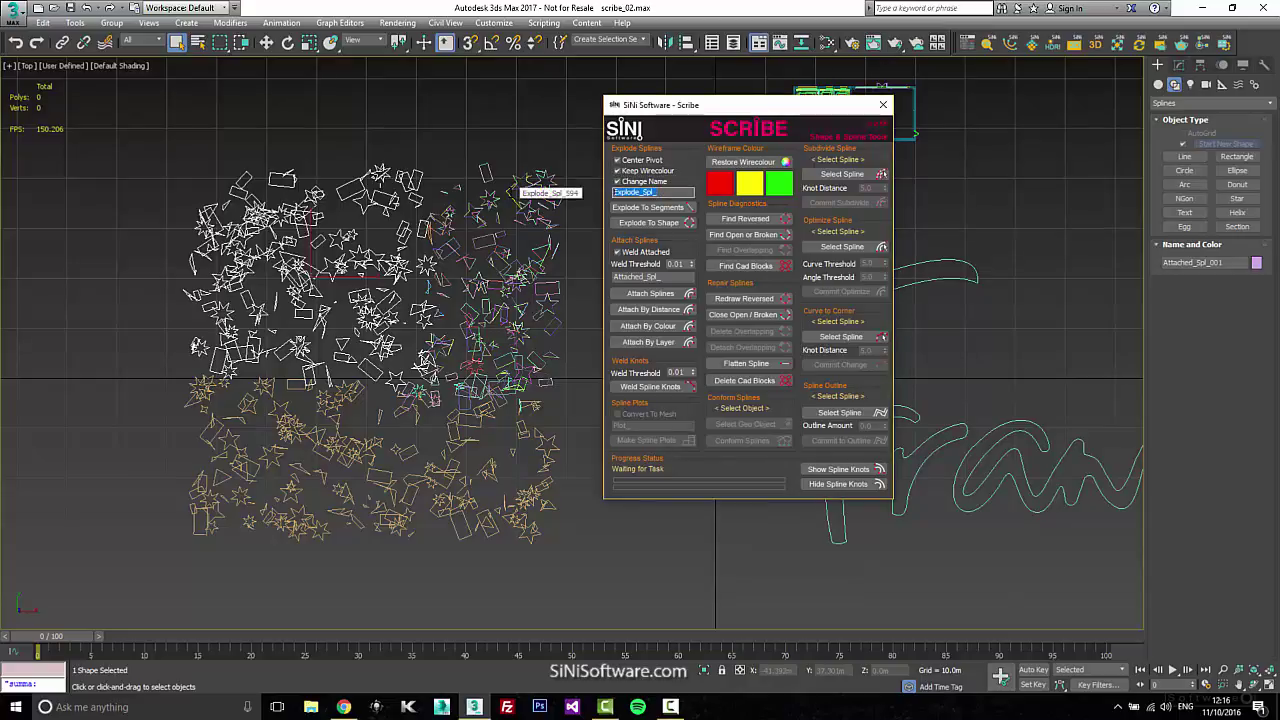
type("Plot_")
left_click(655, 223)
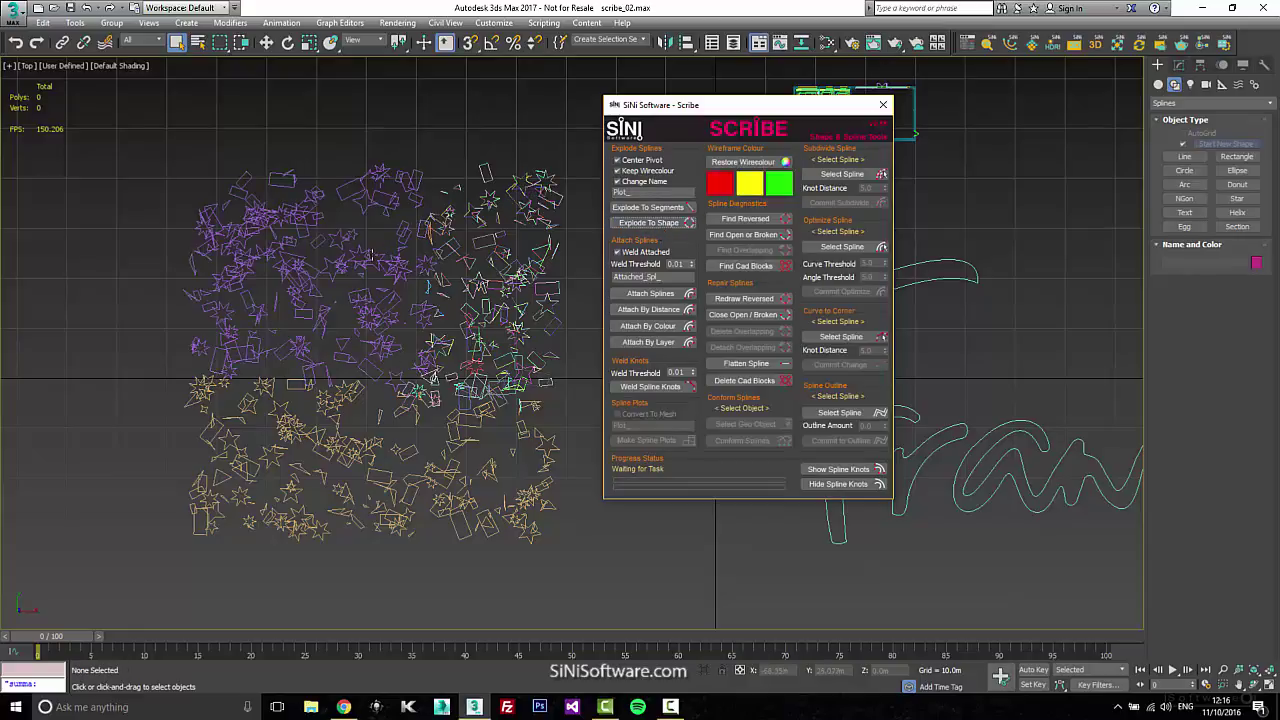
Step: Select several of the exploded purple stars and rectangles to check their separation, names and wire colours
left_click(373, 256)
middle_click_drag(328, 315, 348, 300)
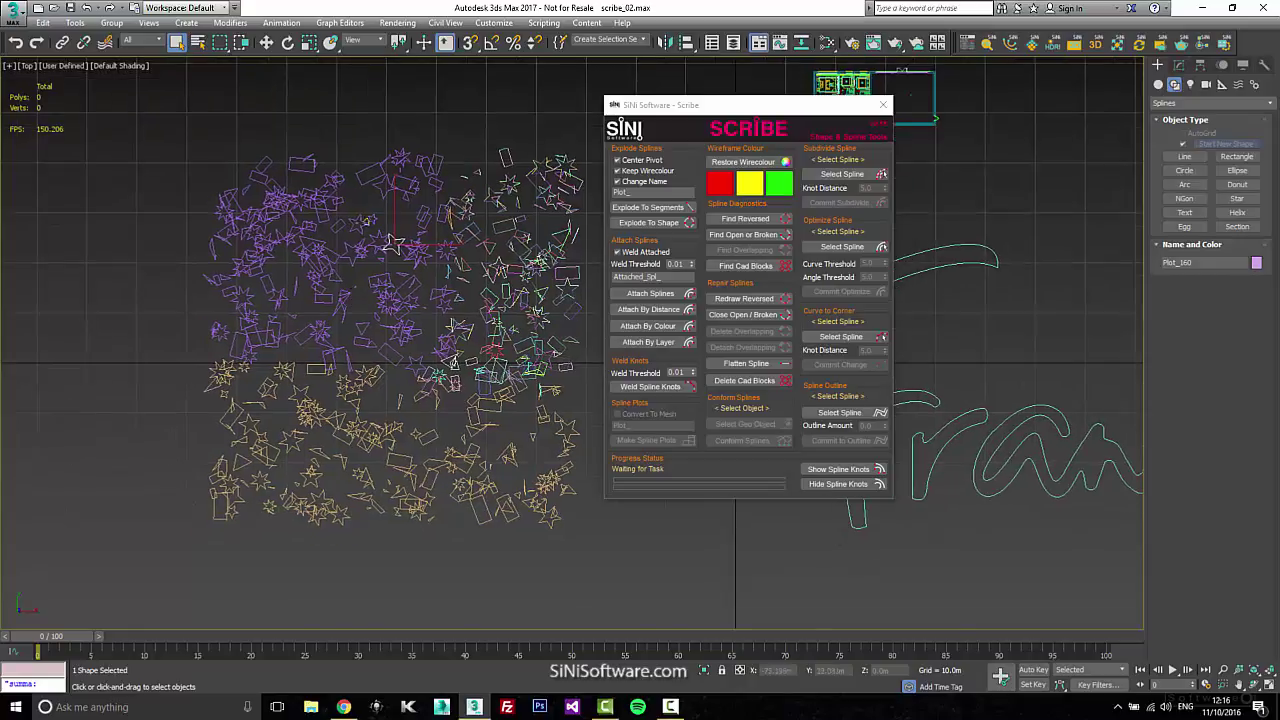
scroll(395, 243, "up", 2)
left_click(406, 232, "ctrl")
scroll(410, 230, "up", 3)
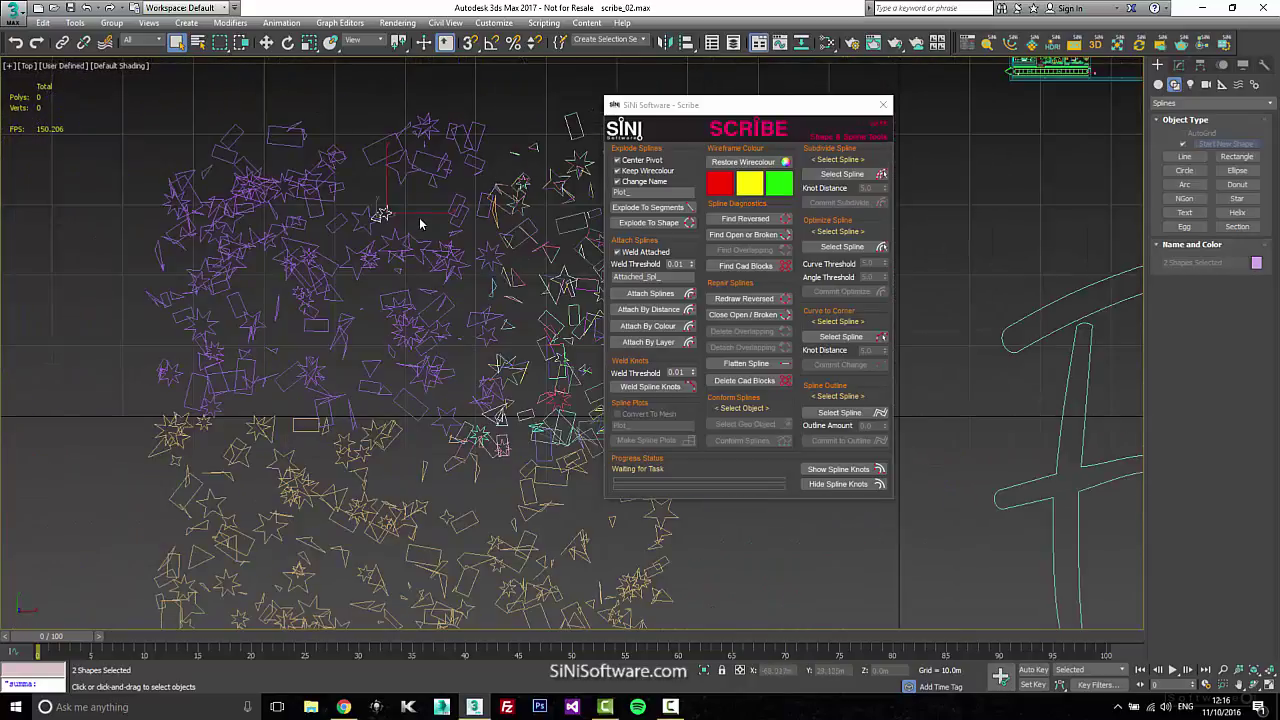
scroll(420, 224, "up", 2)
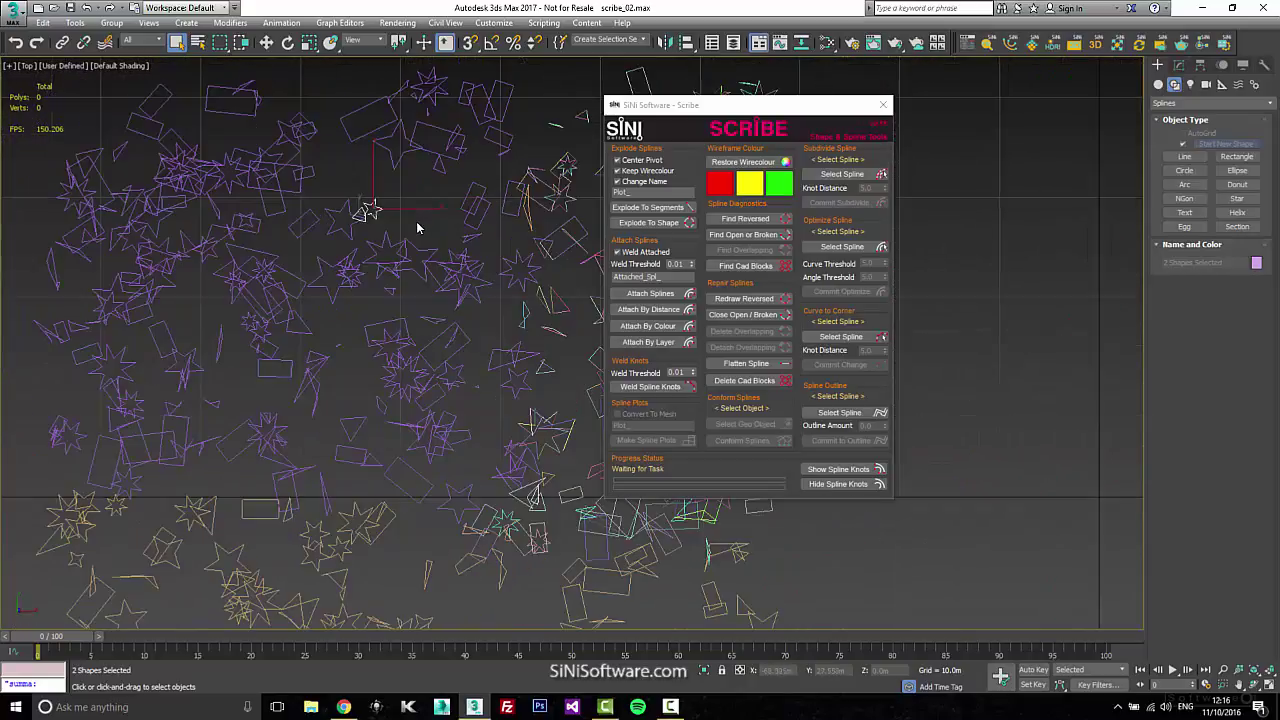
left_click(228, 113)
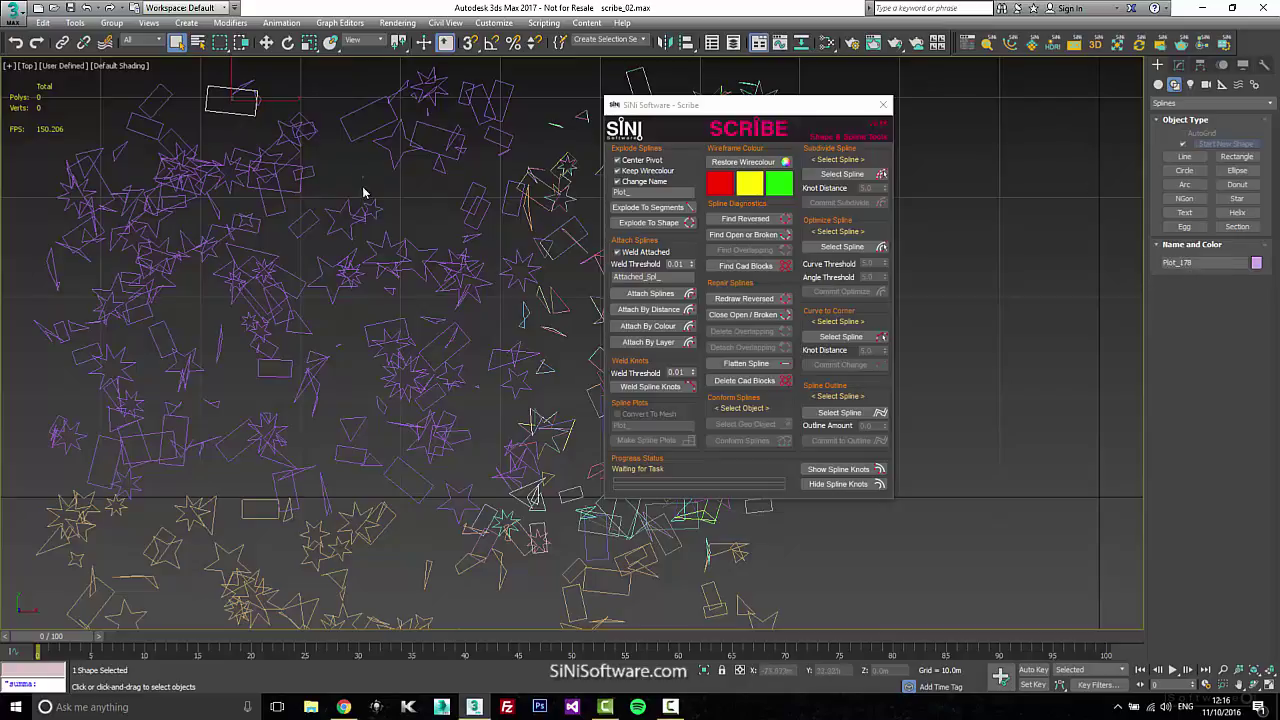
left_click_drag(318, 210, 378, 219)
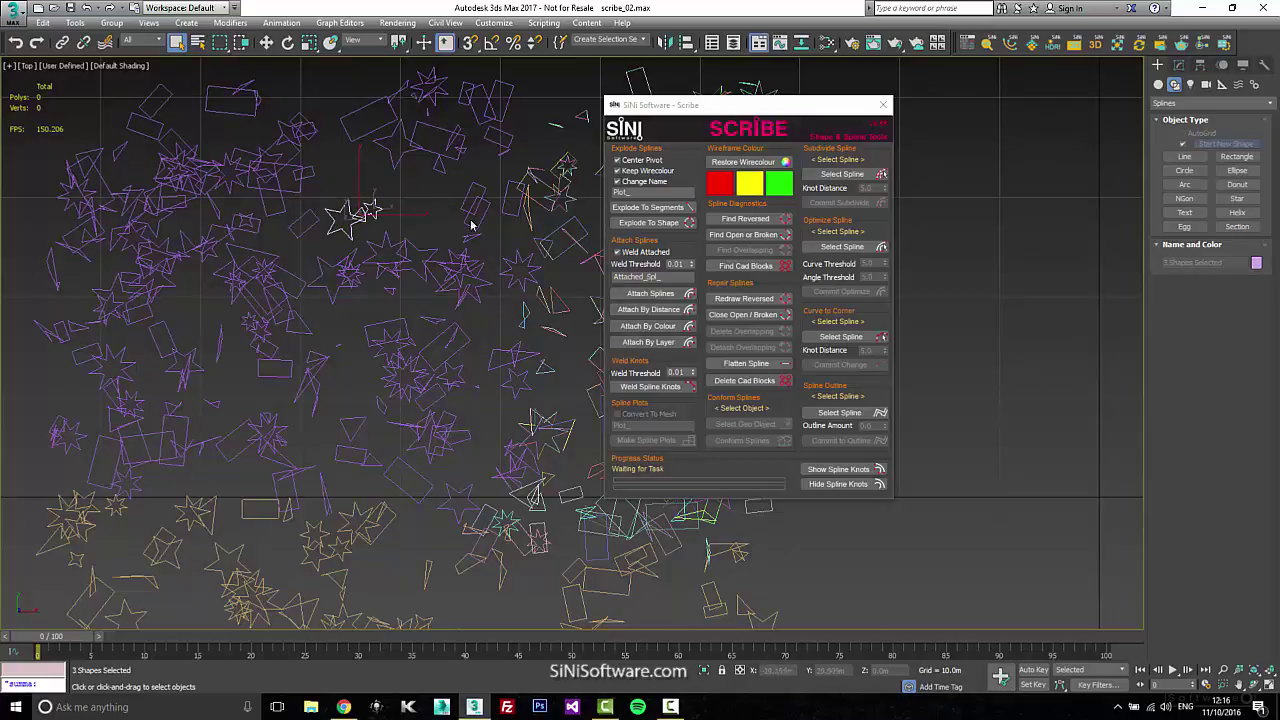
left_click(297, 230)
middle_click_drag(437, 217, 390, 280)
scroll(418, 135, "down", 3)
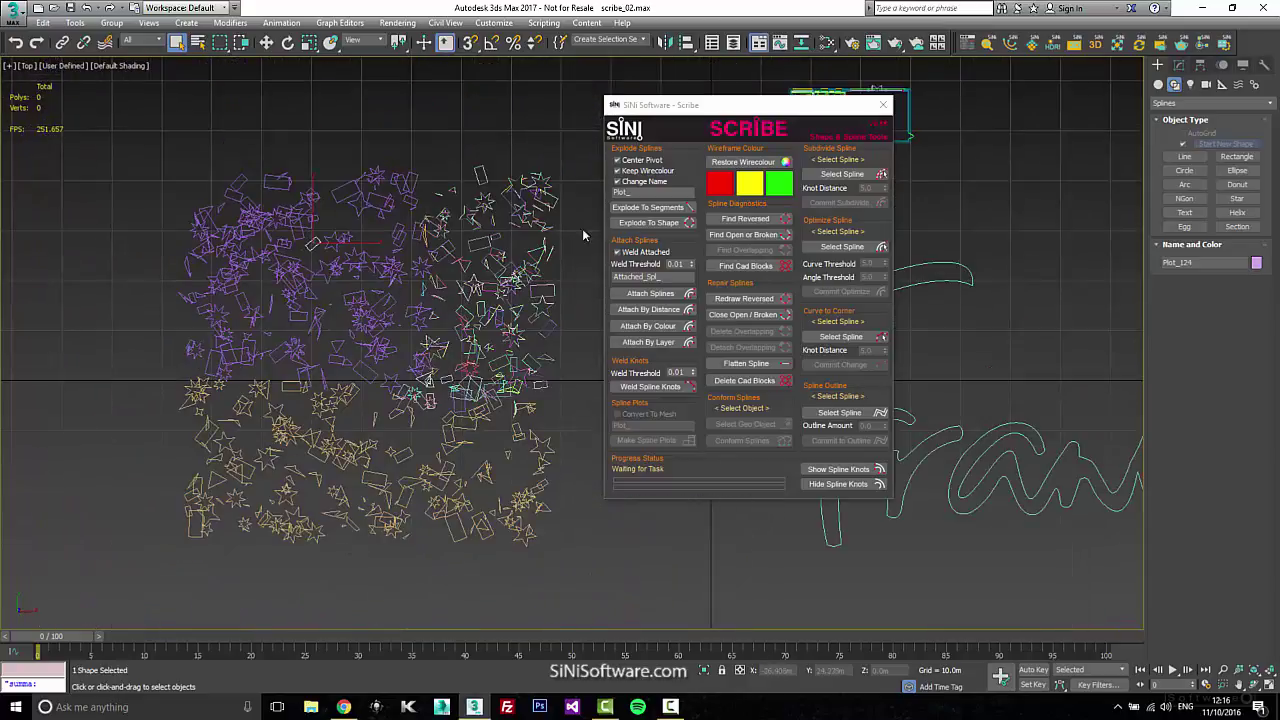
Step: Explode the whole group of plot splines into individual shapes, and disable Change Name and Keep Wirecolour
middle_click_drag(547, 175, 525, 212)
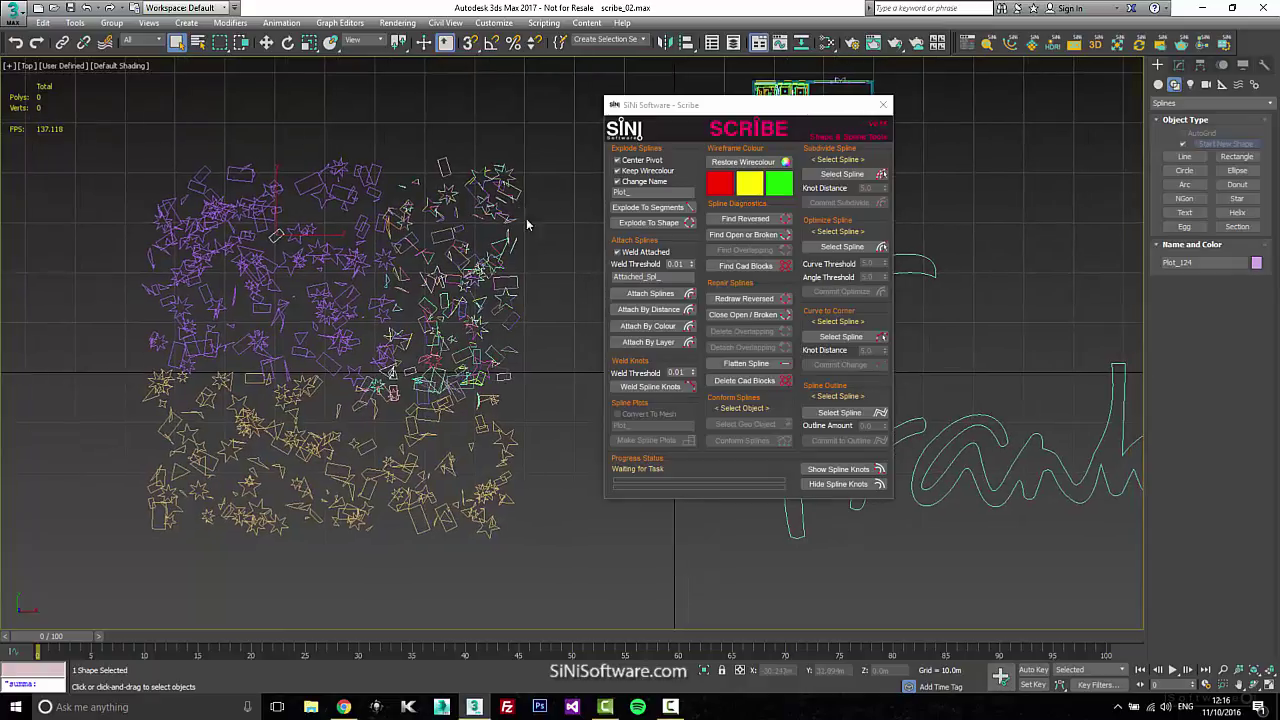
middle_click_drag(522, 268, 521, 248)
scroll(527, 270, "up", 1)
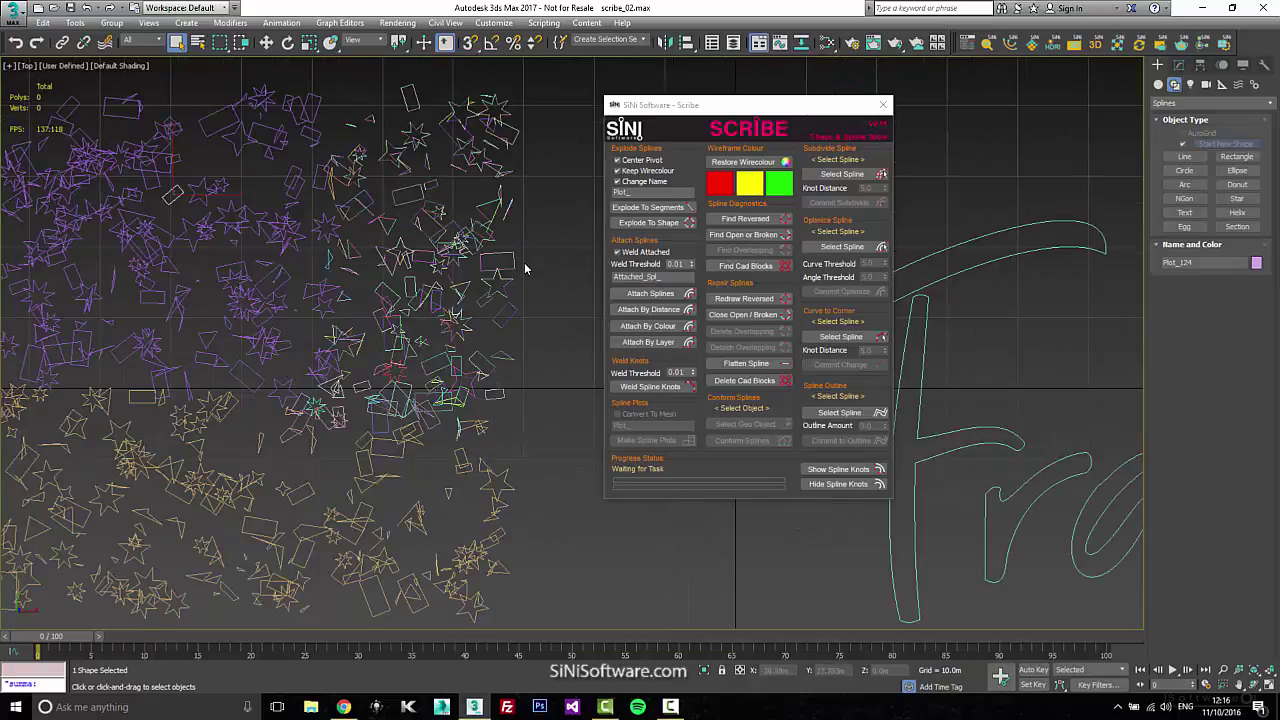
scroll(527, 268, "down", 1)
left_click_drag(551, 111, 71, 548)
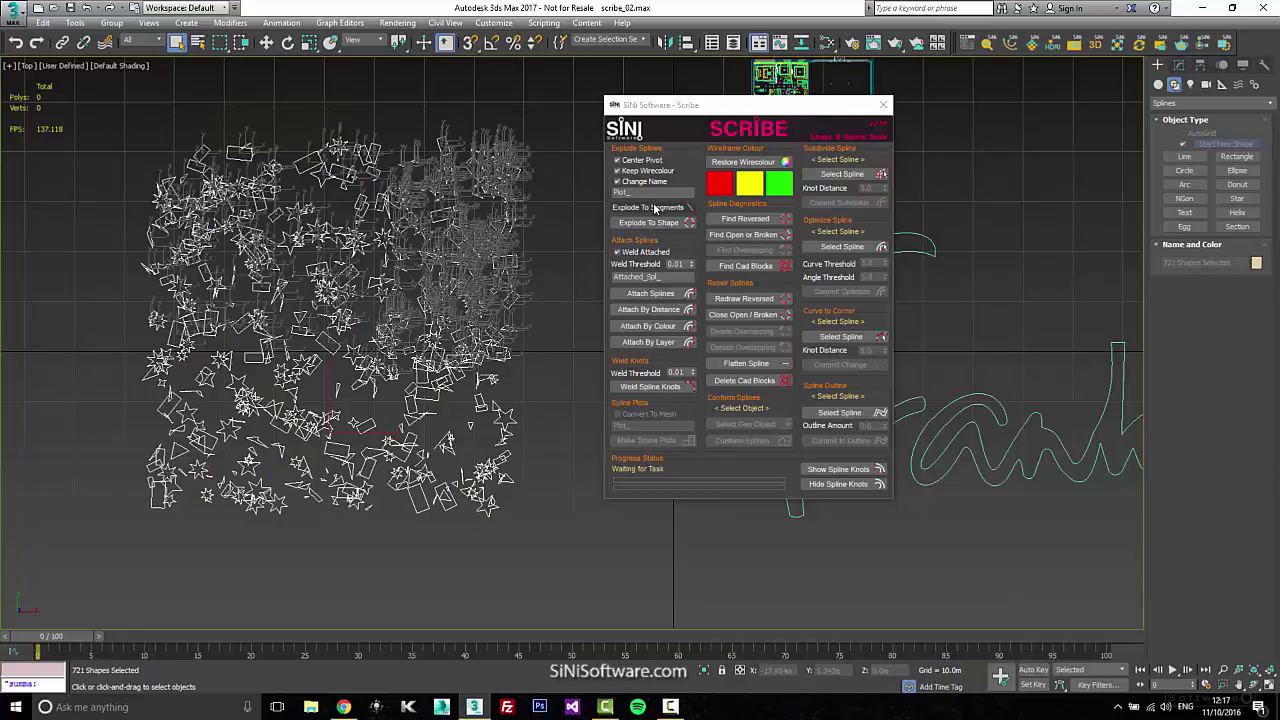
left_click(654, 207)
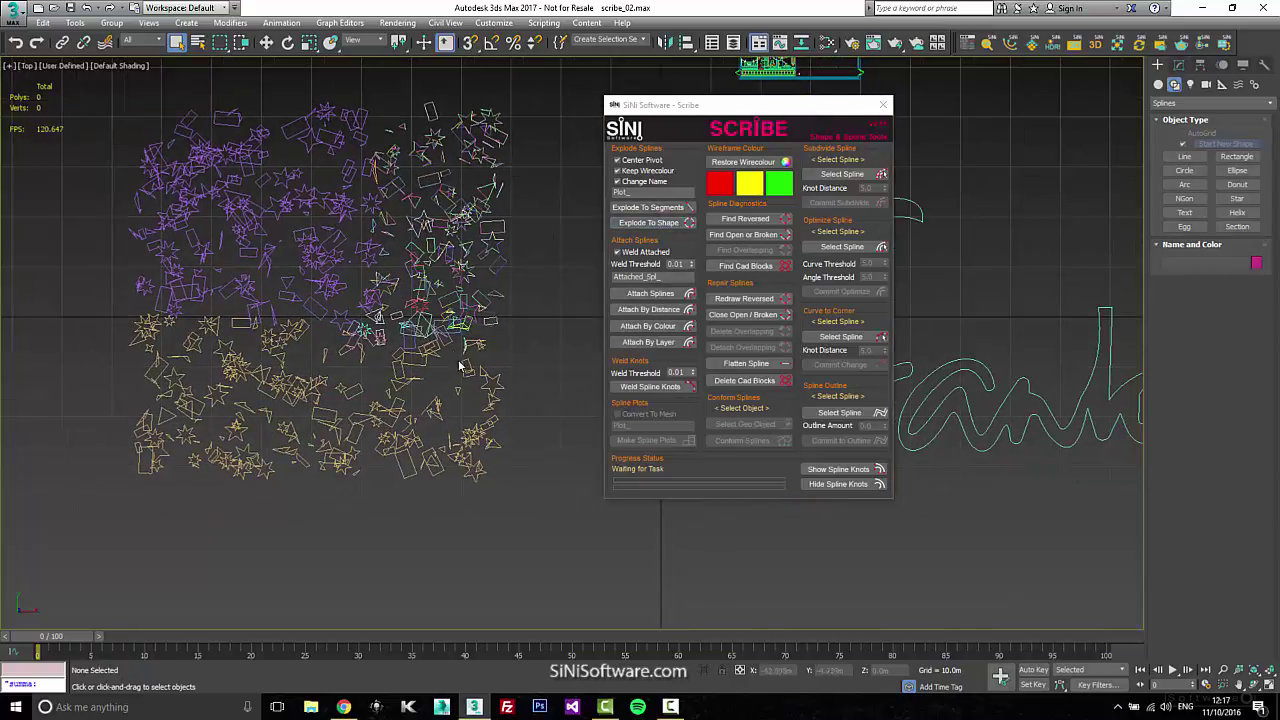
left_click(618, 181)
left_click(618, 170)
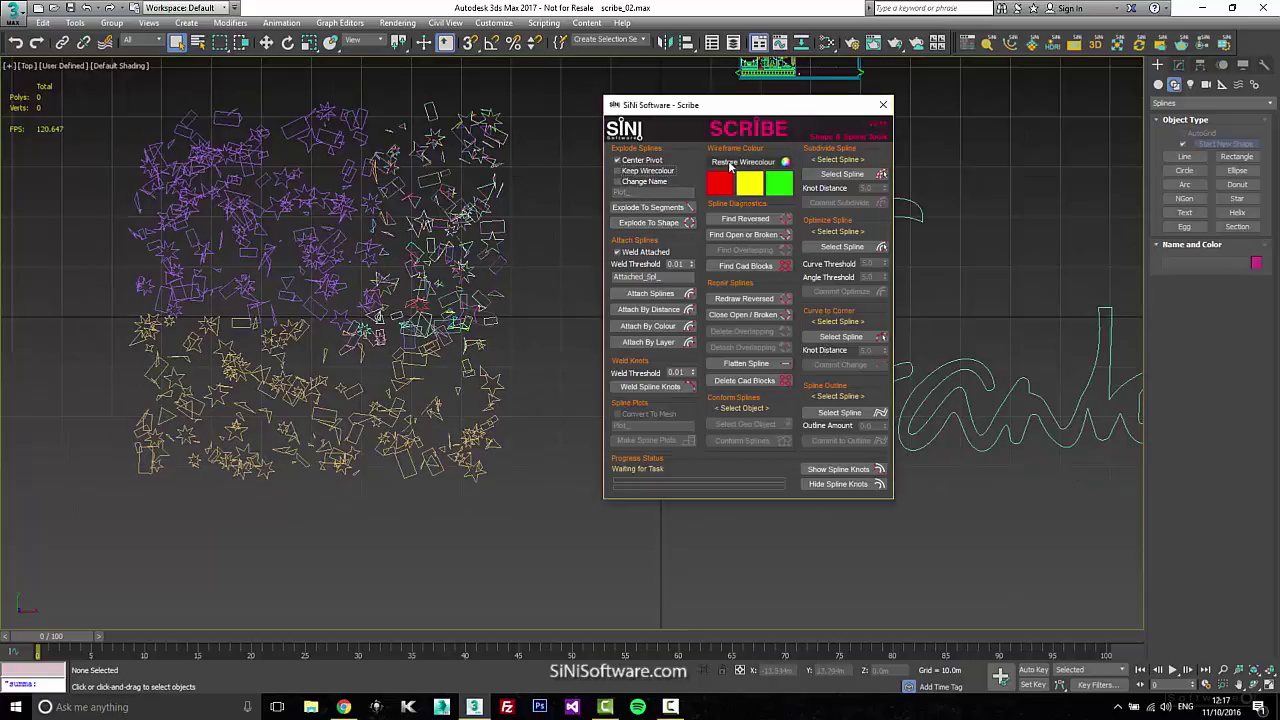
Step: Give all the plot splines random wire colours with Ignite's Rand Colour, close Ignite and clear the selection
left_click_drag(545, 93, 172, 390)
left_click_drag(80, 514, 80, 512)
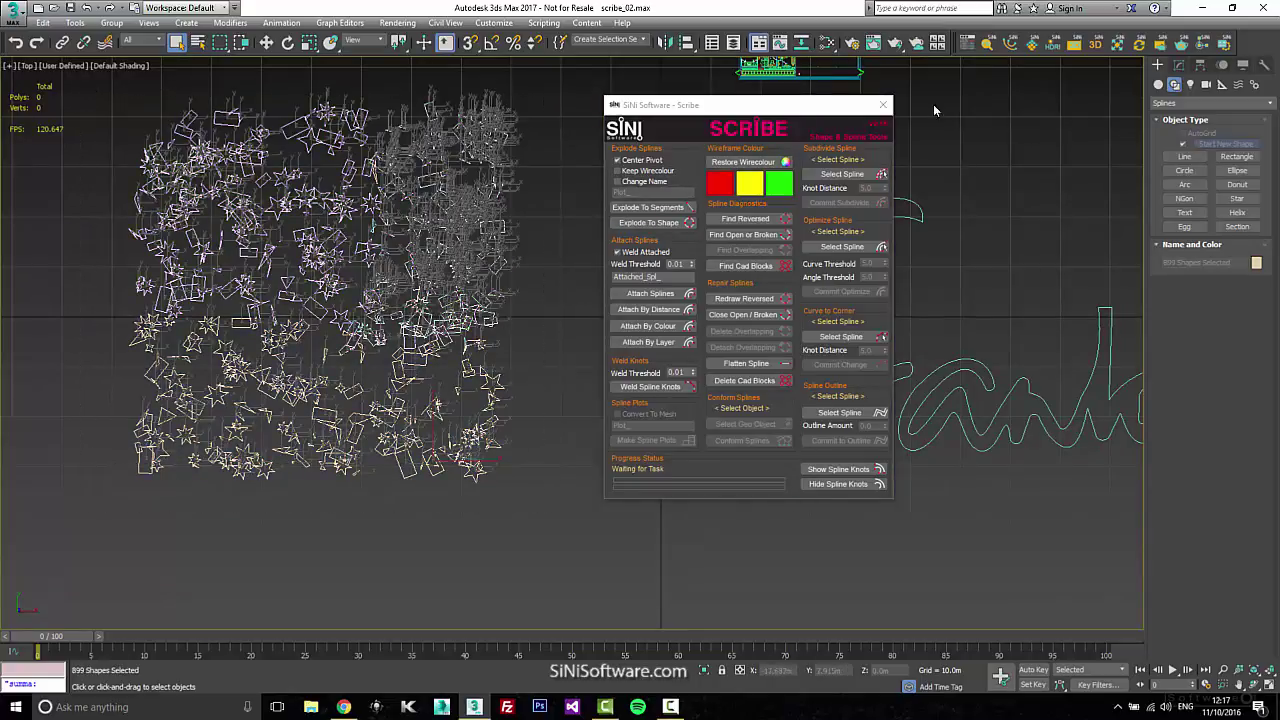
left_click(967, 44)
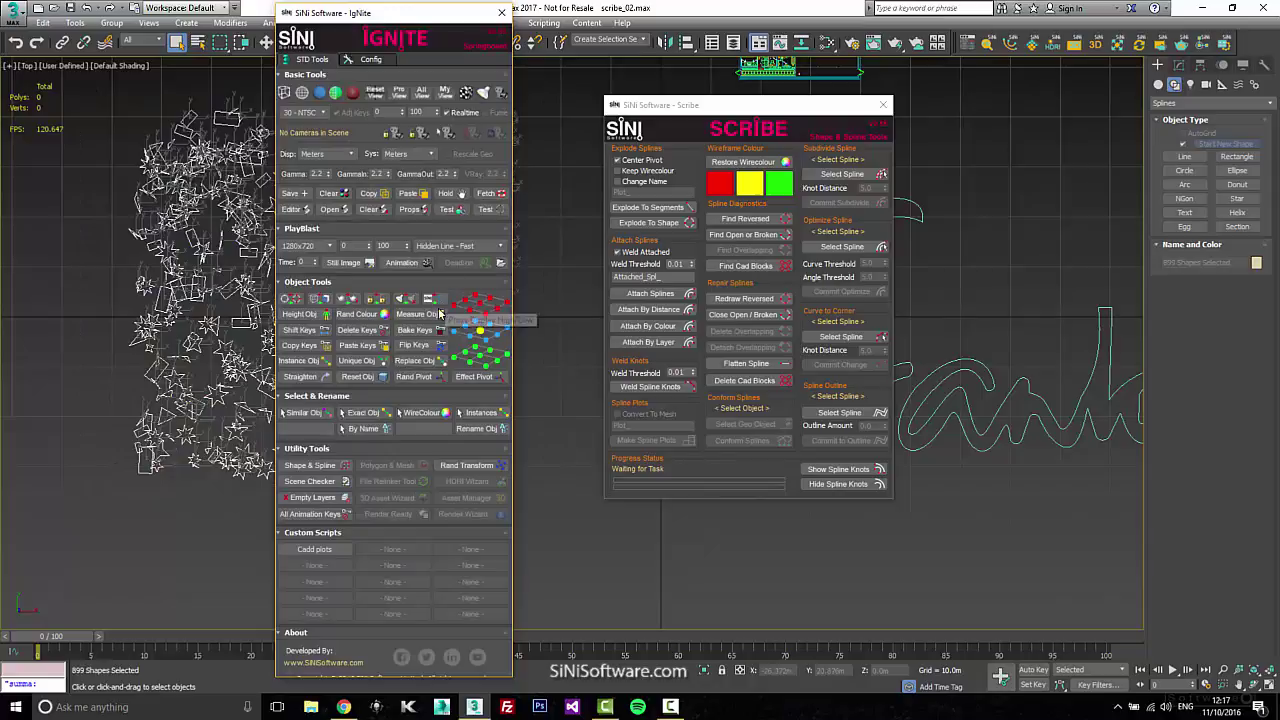
left_click(498, 17)
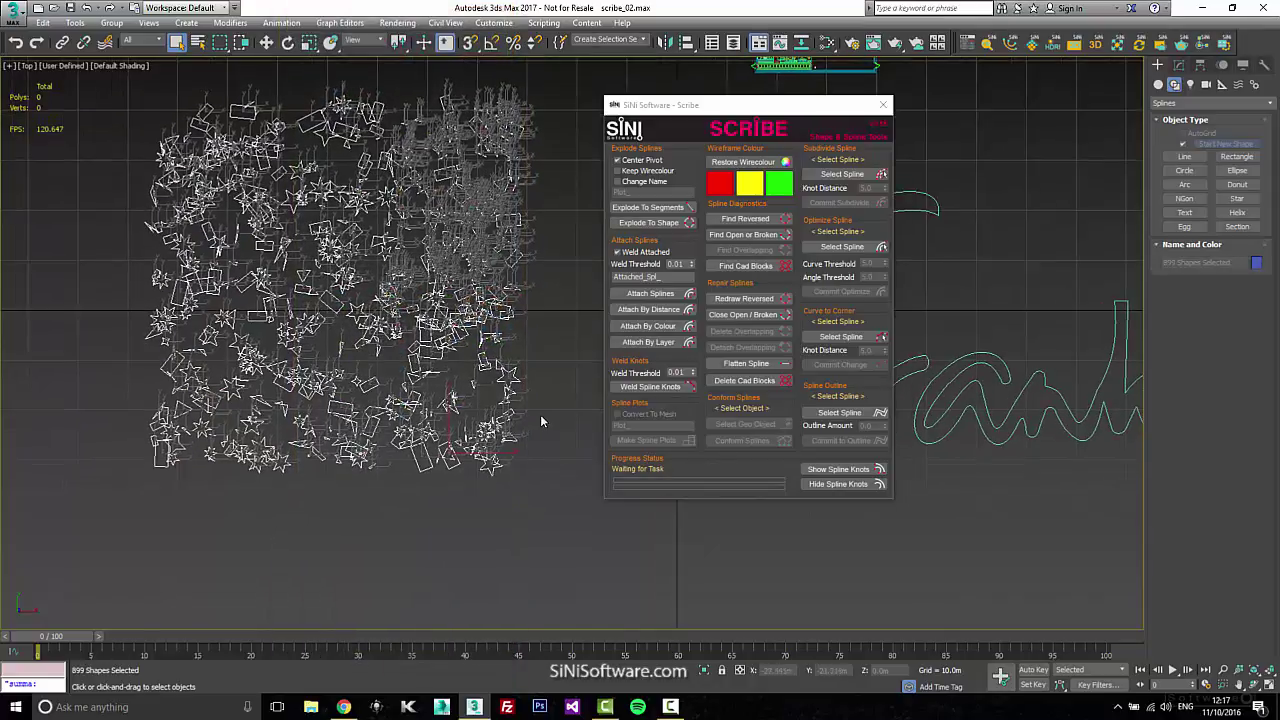
left_click(537, 182)
scroll(543, 237, "up", 5)
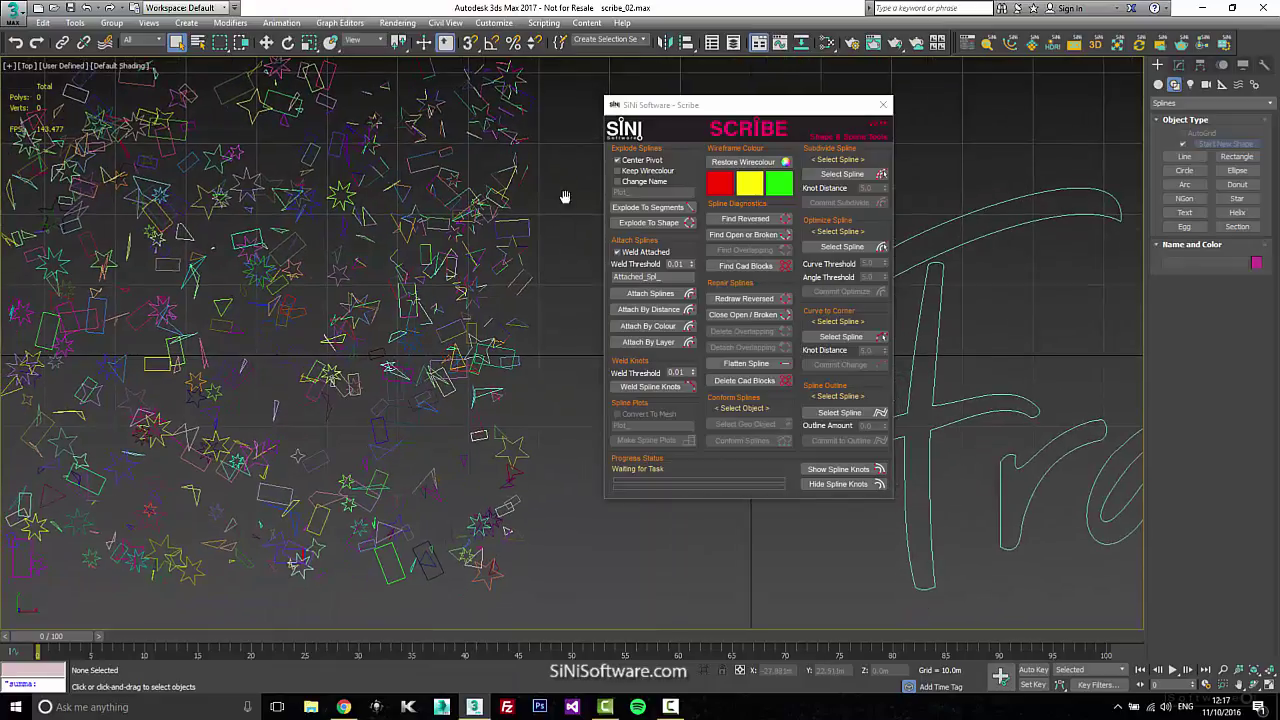
middle_click_drag(553, 228, 523, 240)
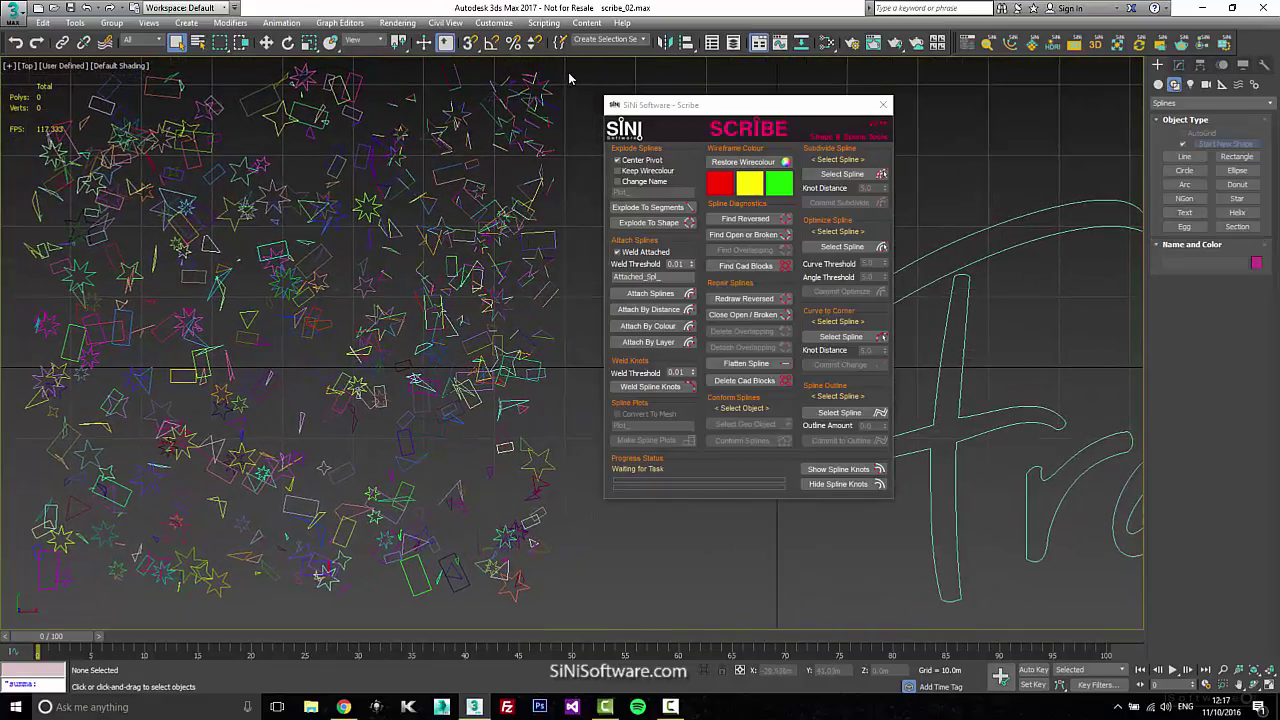
Step: Attach the stars and rectangles in the upper-right area into one object and give it a blue wire colour
left_click_drag(468, 284, 398, 396)
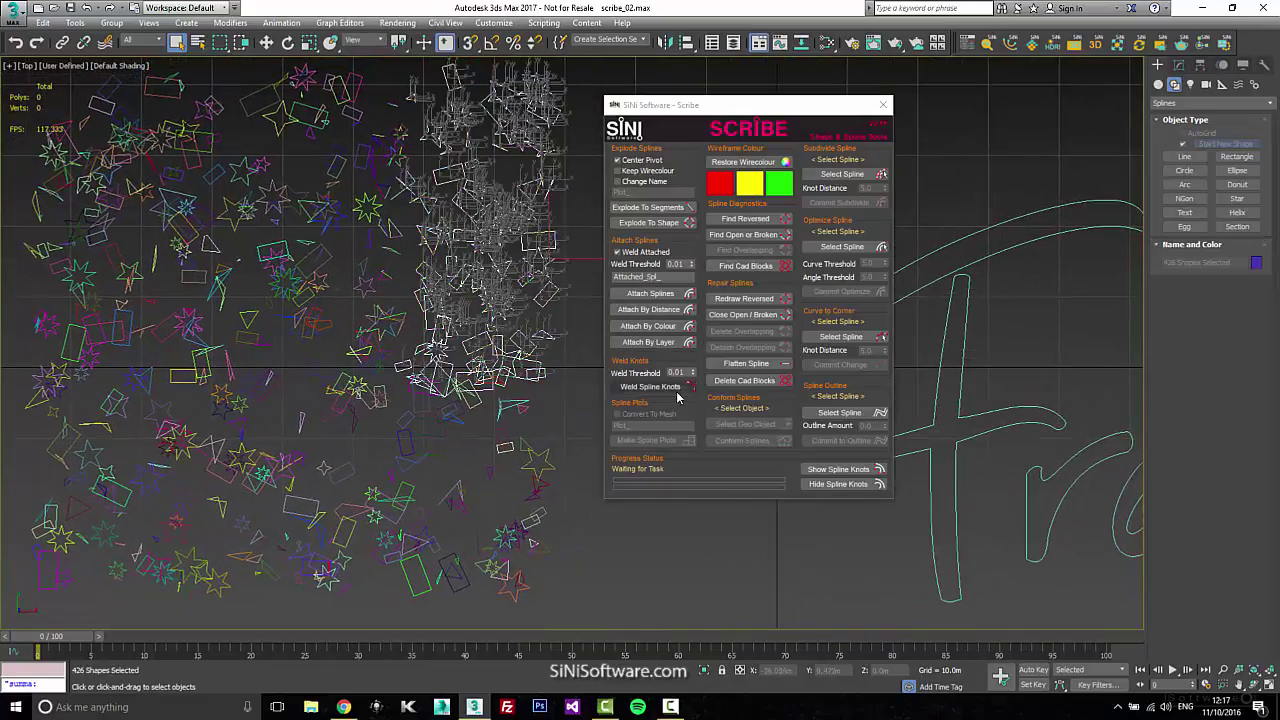
left_click(665, 296)
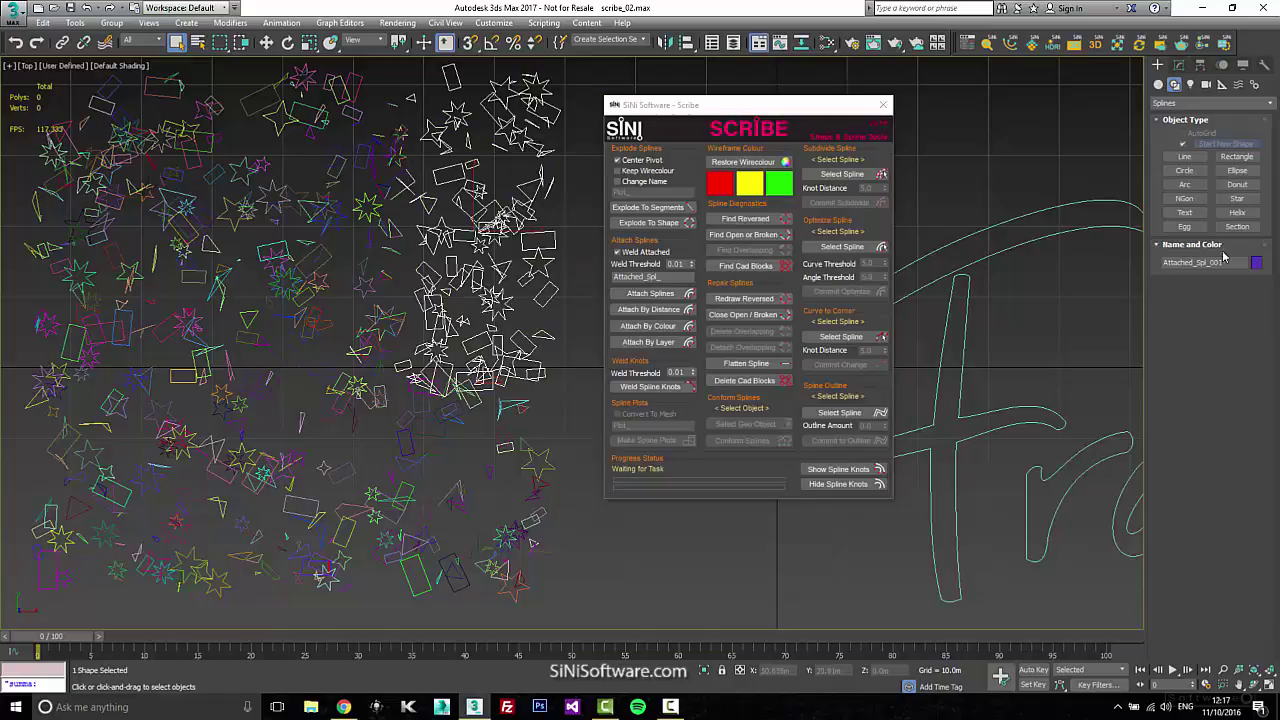
left_click(1257, 263)
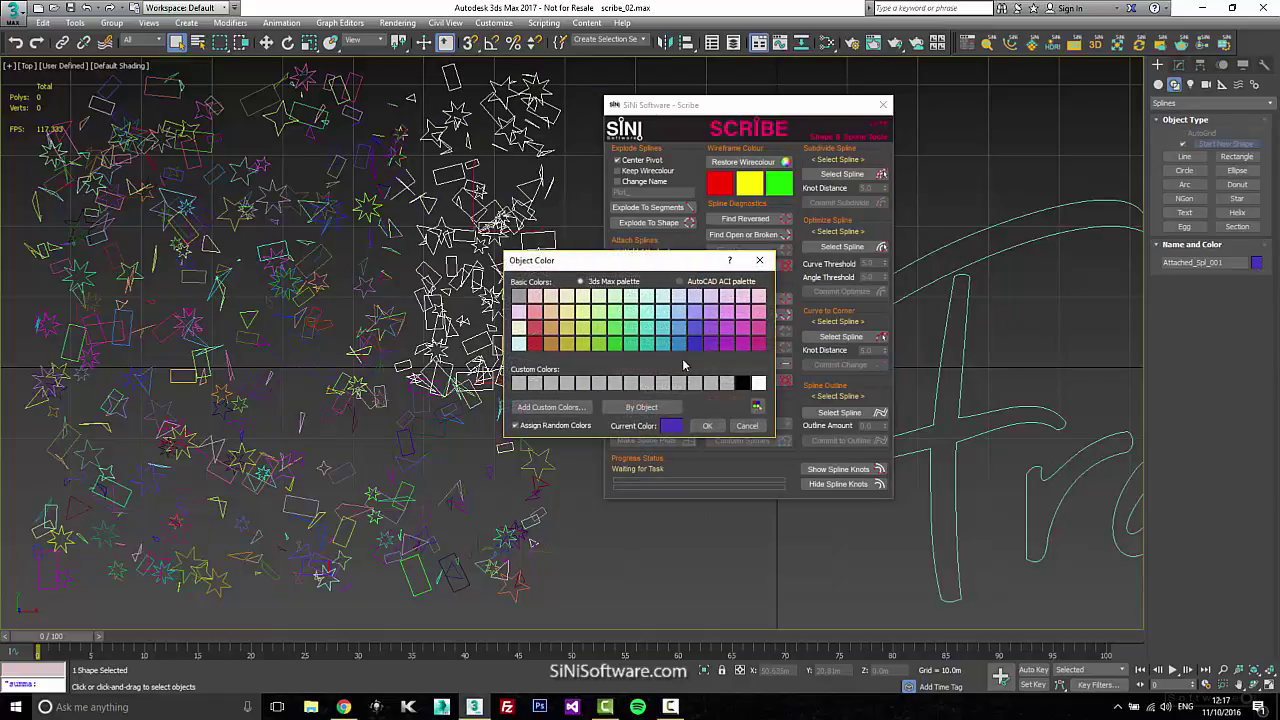
left_click(679, 311)
left_click(715, 427)
scroll(402, 364, "down", 1)
left_click(584, 272)
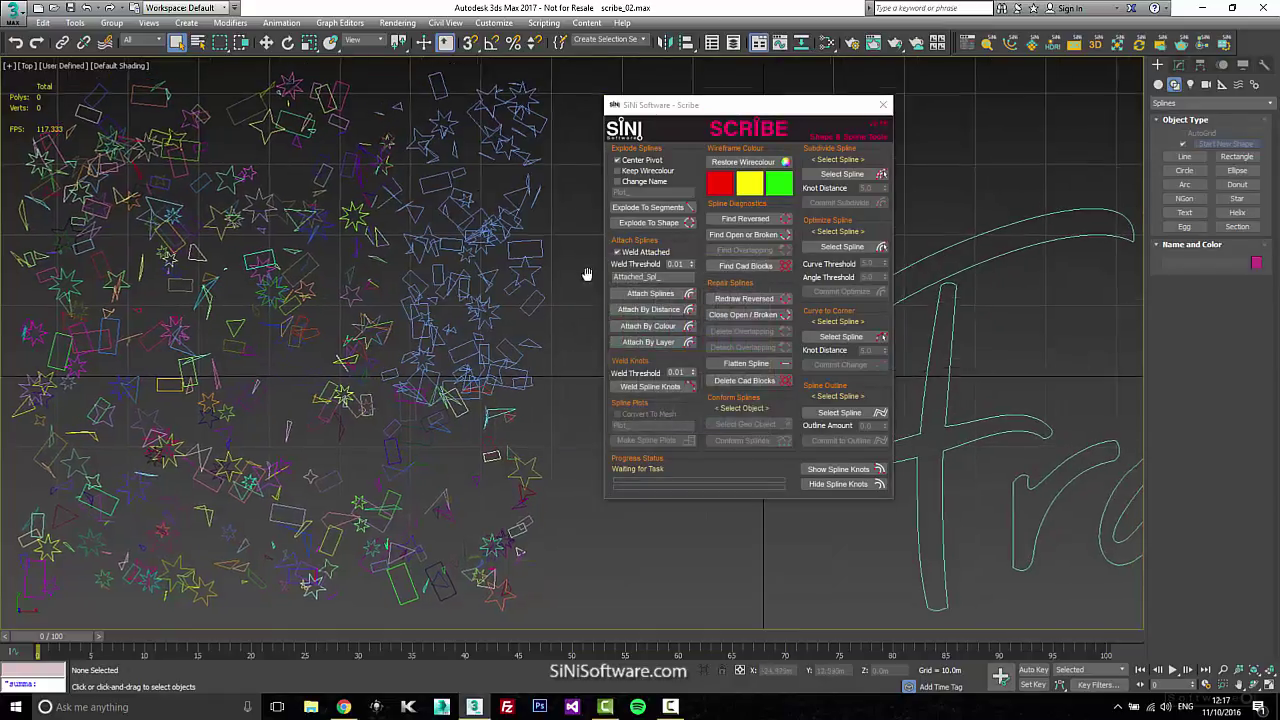
Step: Attach the whole group of plot splines into clusters with Scribe's Attach By Distance
scroll(583, 268, "down", 2)
middle_click_drag(580, 264, 512, 300)
middle_click_drag(526, 229, 541, 212)
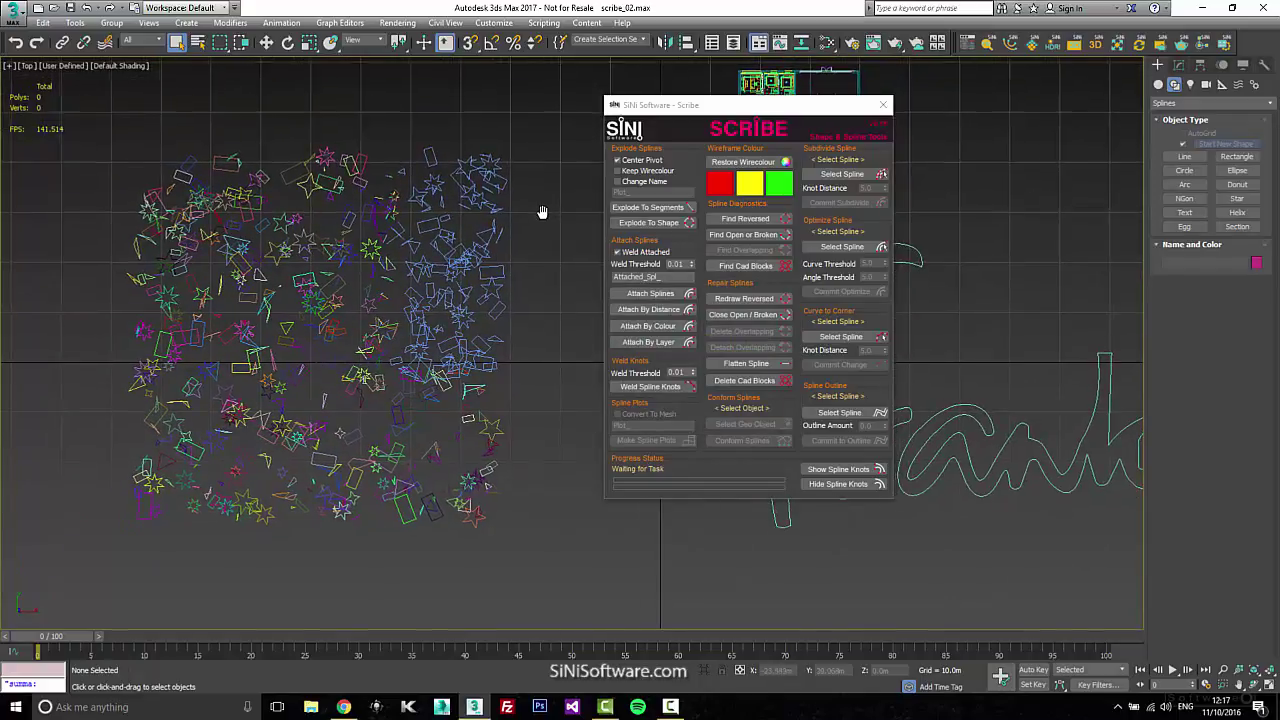
left_click_drag(539, 130, 14, 600)
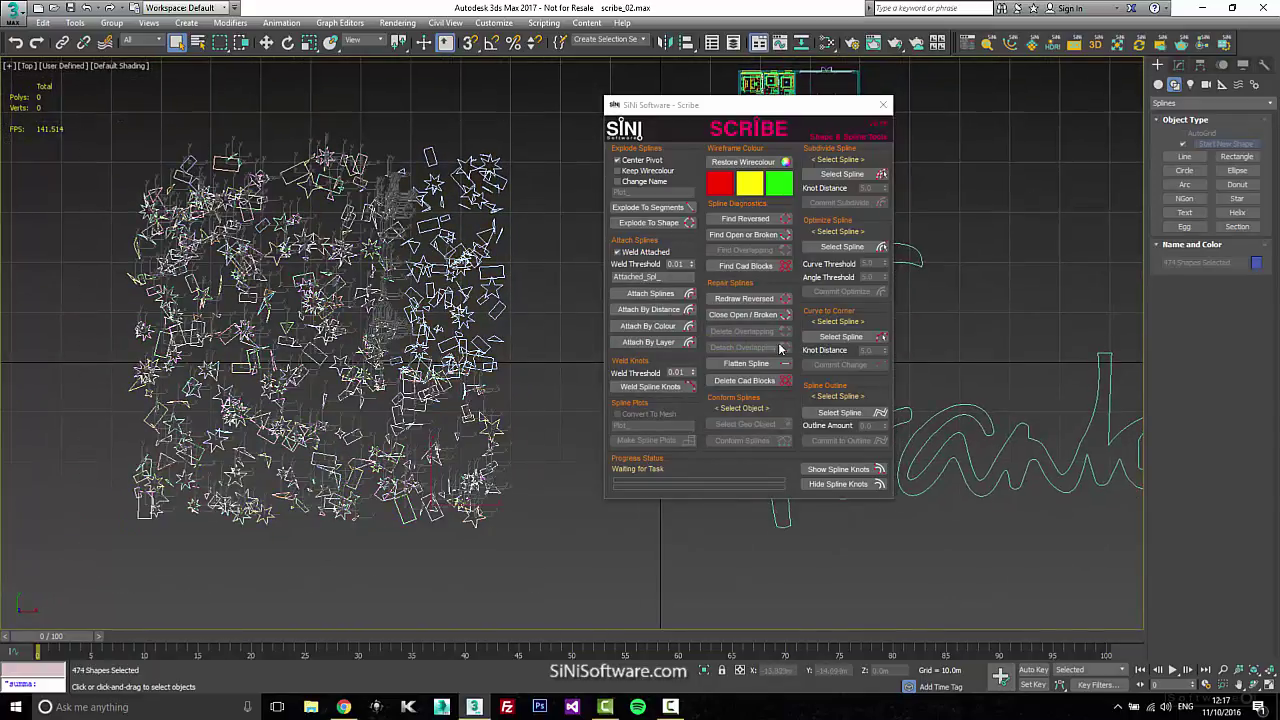
left_click(681, 314)
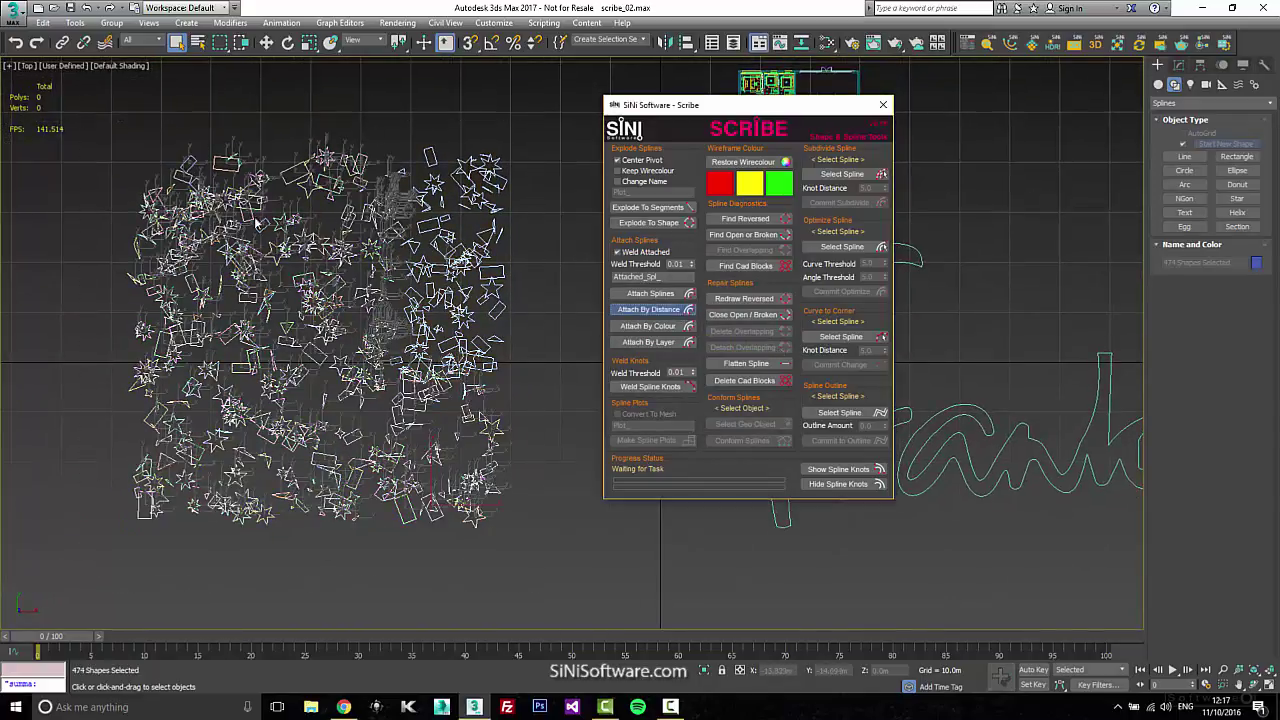
Step: Select several of the clusters attached by distance to check which stars and rectangles are grouped together
scroll(330, 255, "up", 5)
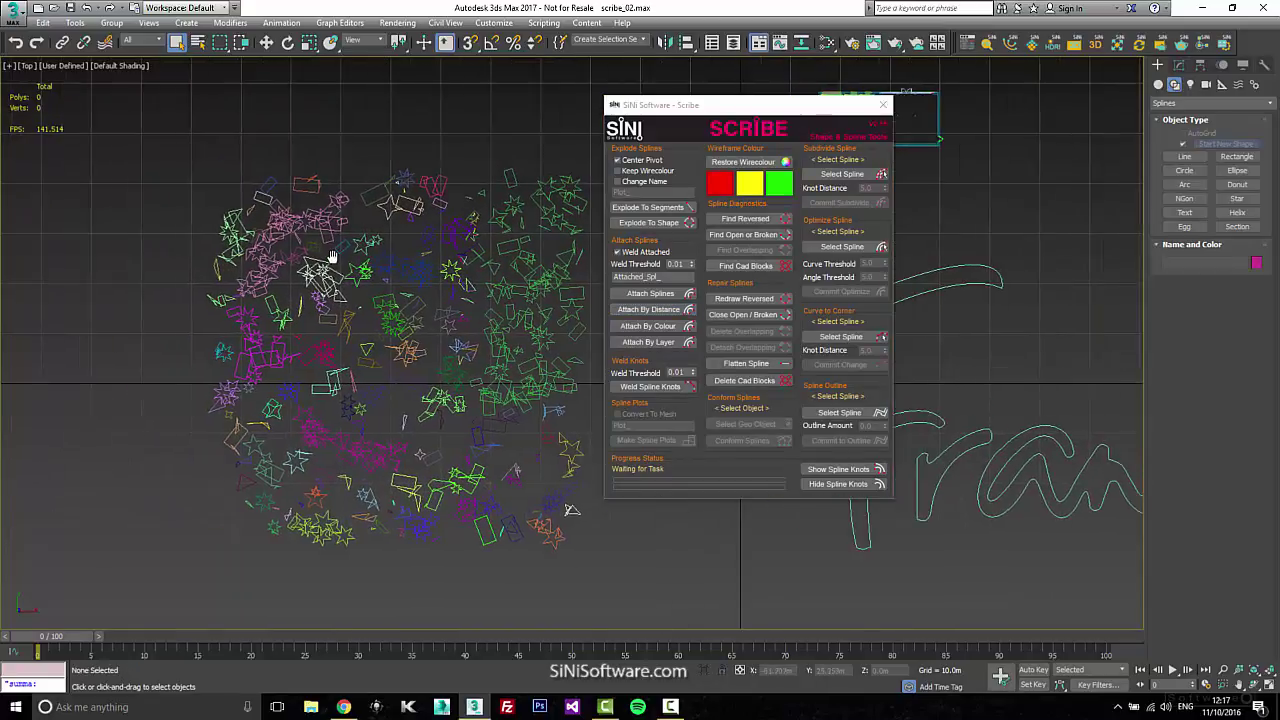
left_click(517, 270)
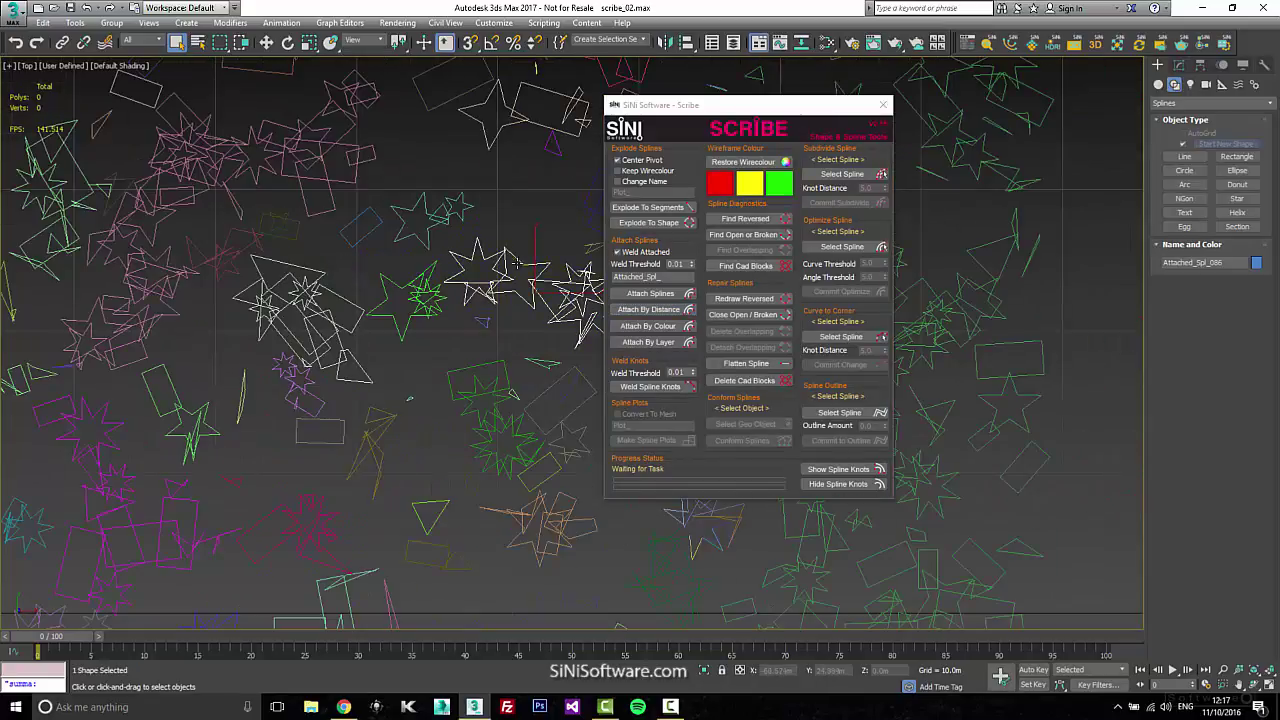
scroll(487, 277, "down", 4)
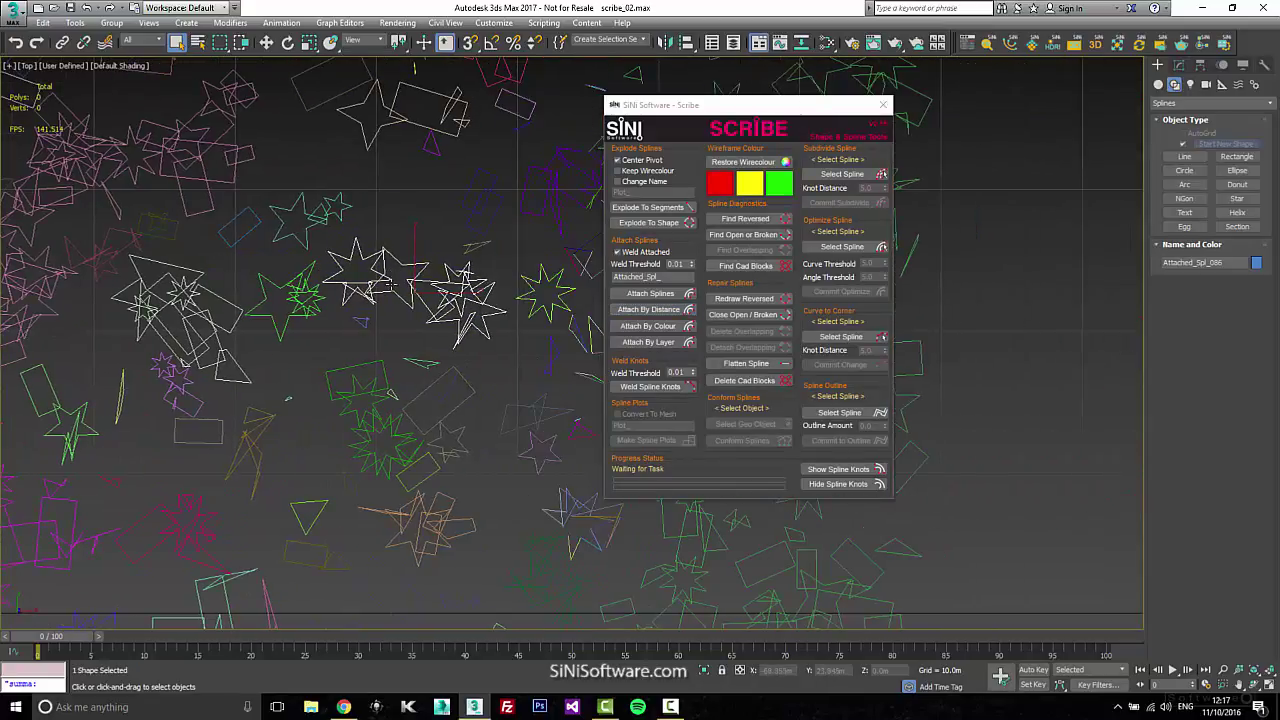
left_click(380, 416)
middle_click_drag(247, 390, 309, 384)
left_click(357, 323)
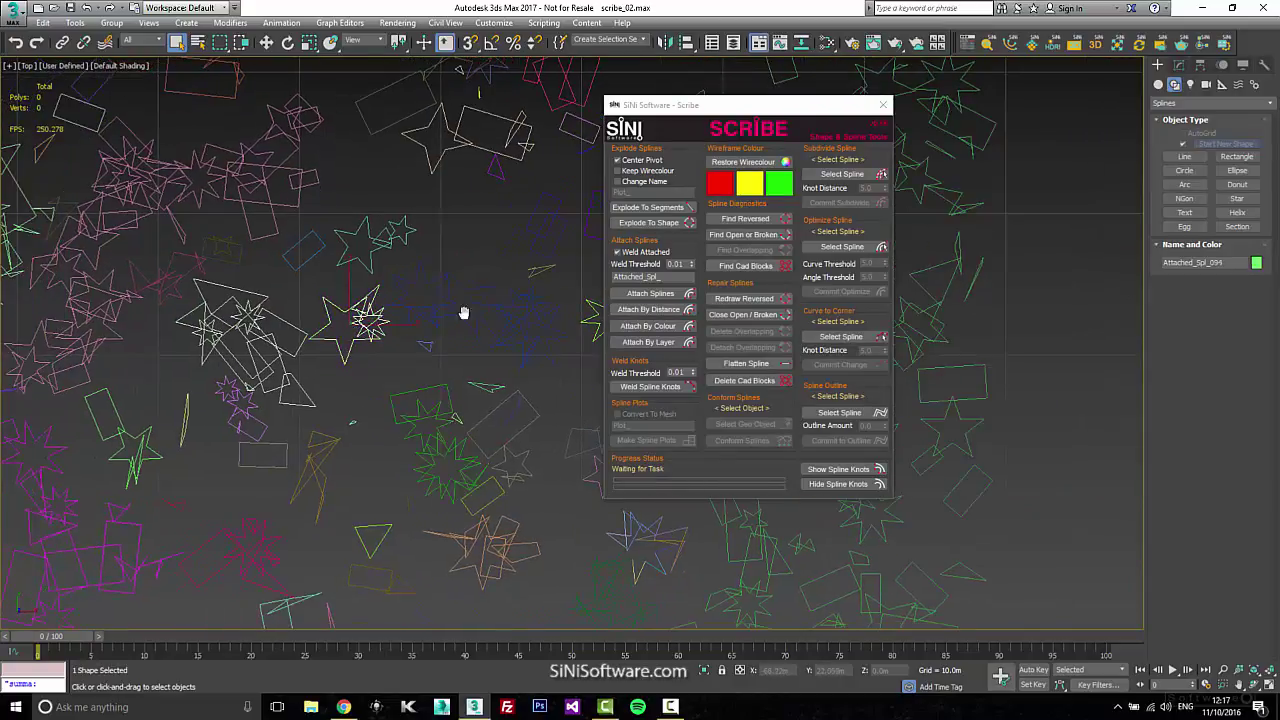
scroll(463, 313, "down", 5)
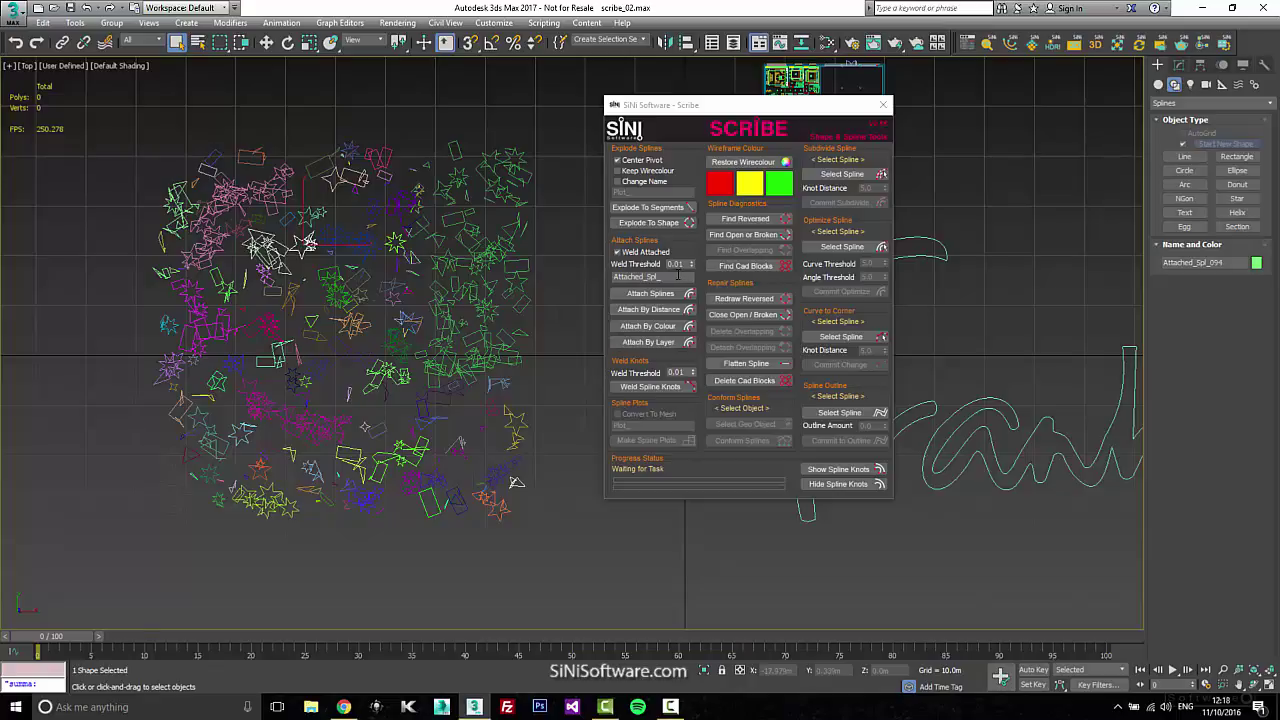
left_click_drag(675, 276, 539, 286)
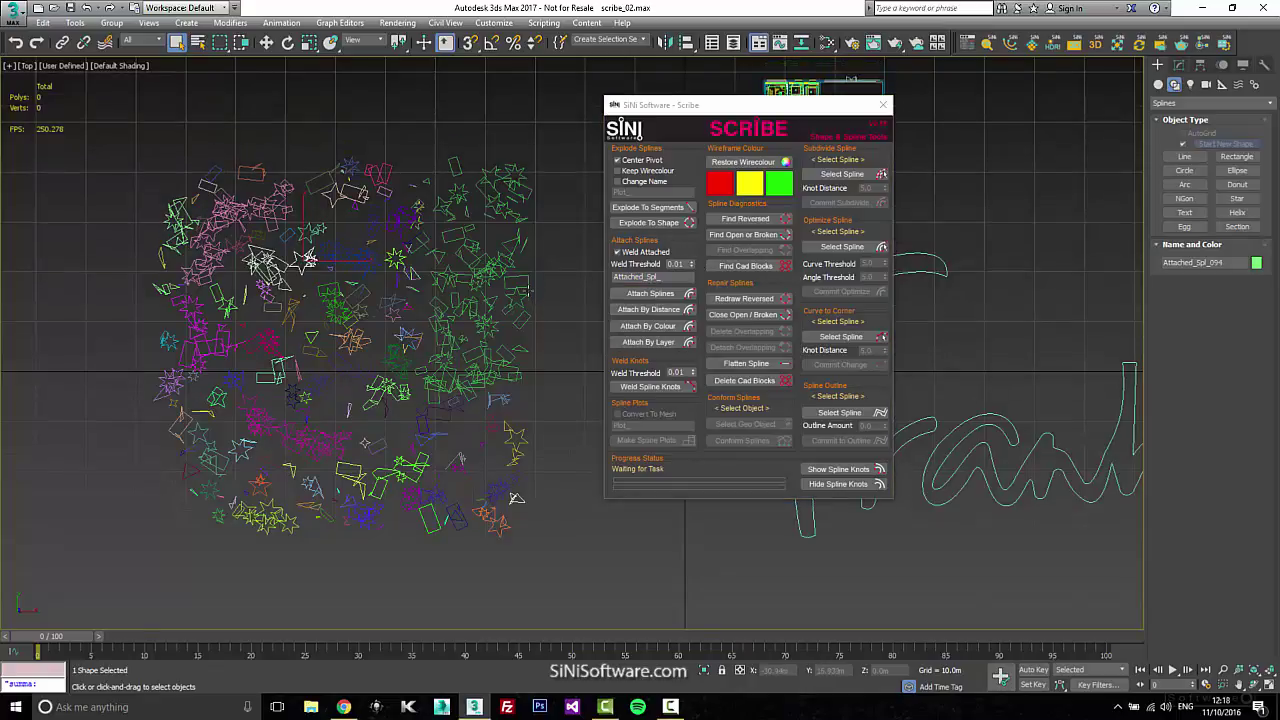
scroll(533, 284, "up", 5)
scroll(533, 284, "down", 5)
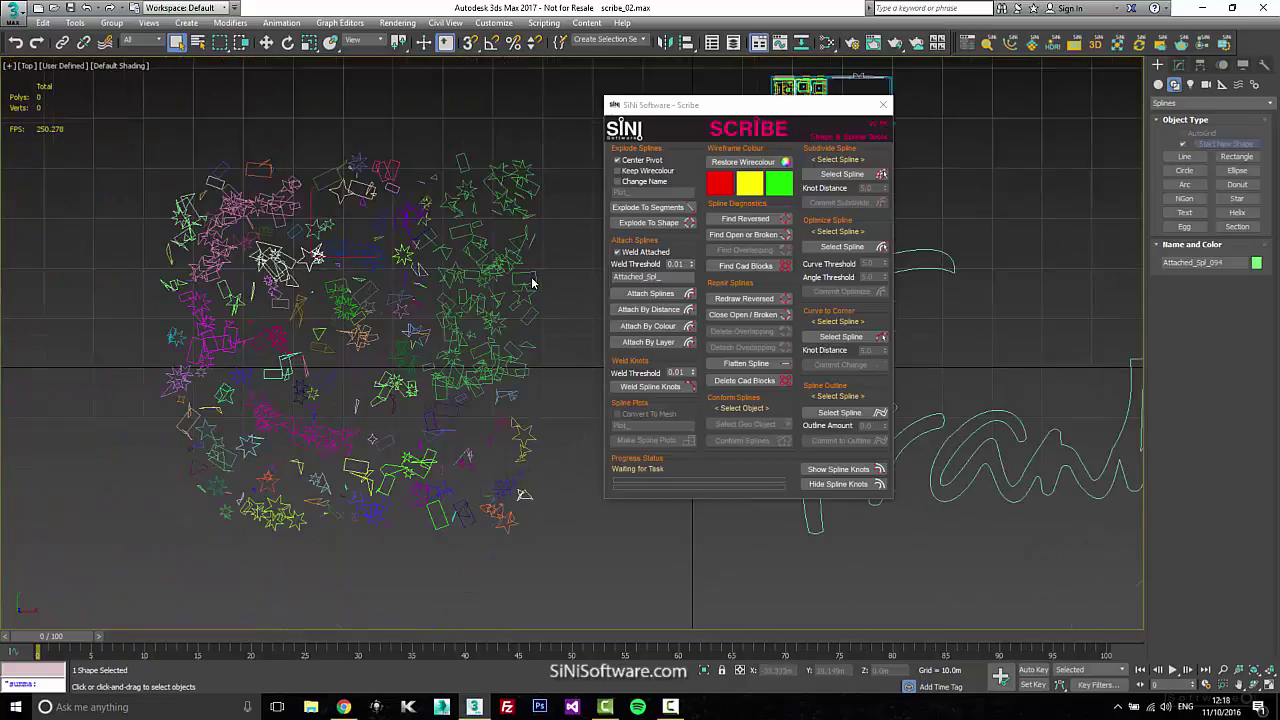
left_click(655, 387)
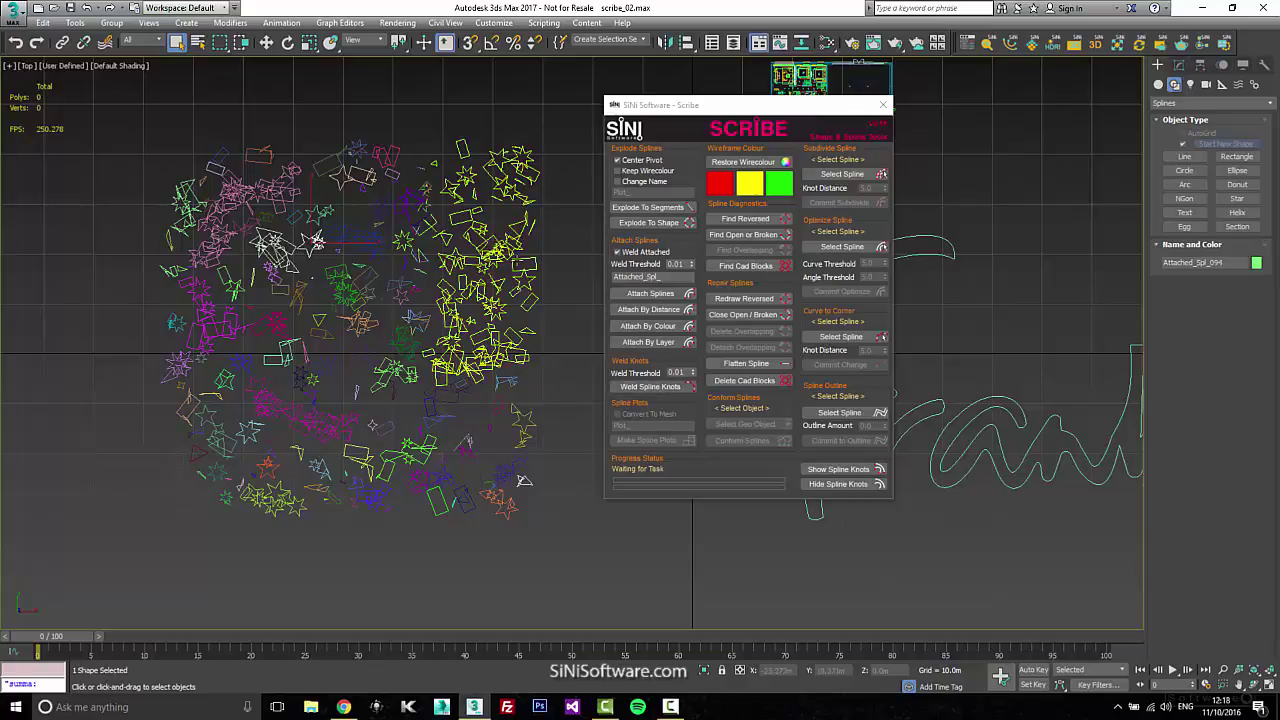
left_click_drag(577, 103, 503, 340)
left_click(674, 387)
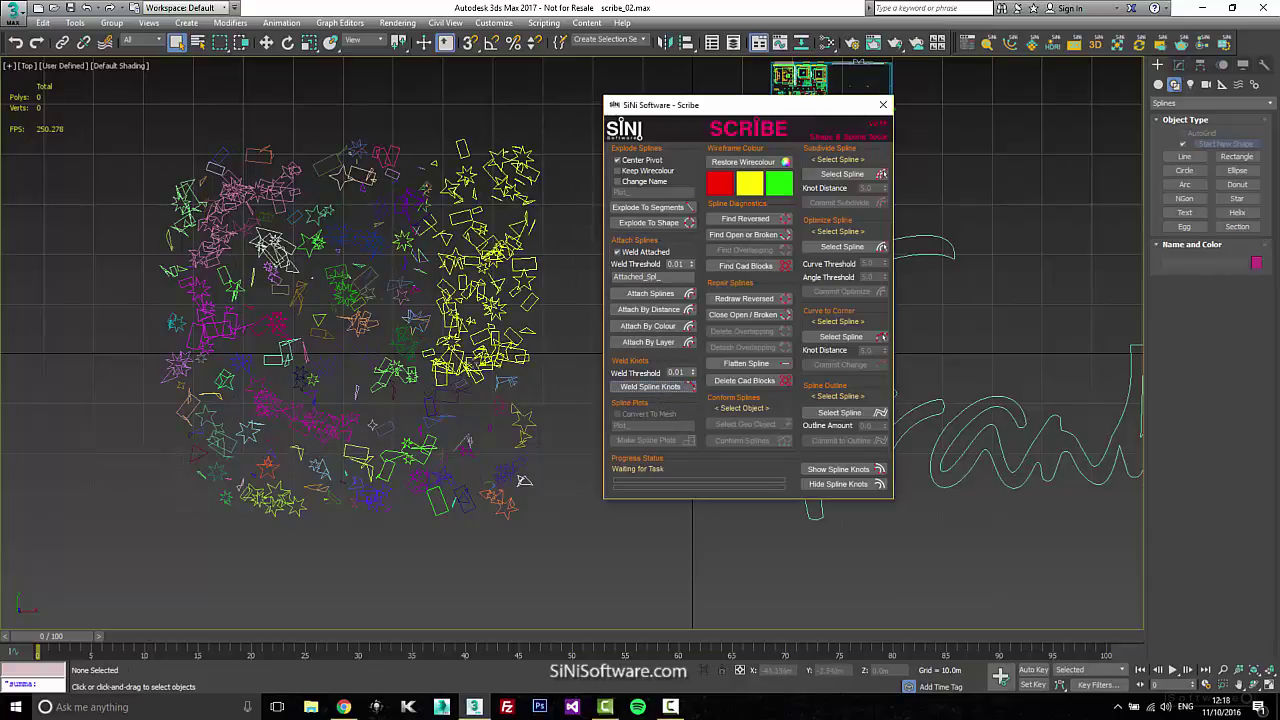
Step: Bring the building outline with crossing divider lines into view and move the Scribe dialog clear of it
middle_click_drag(464, 382, 456, 402)
scroll(455, 402, "up", 4)
scroll(465, 342, "down", 10)
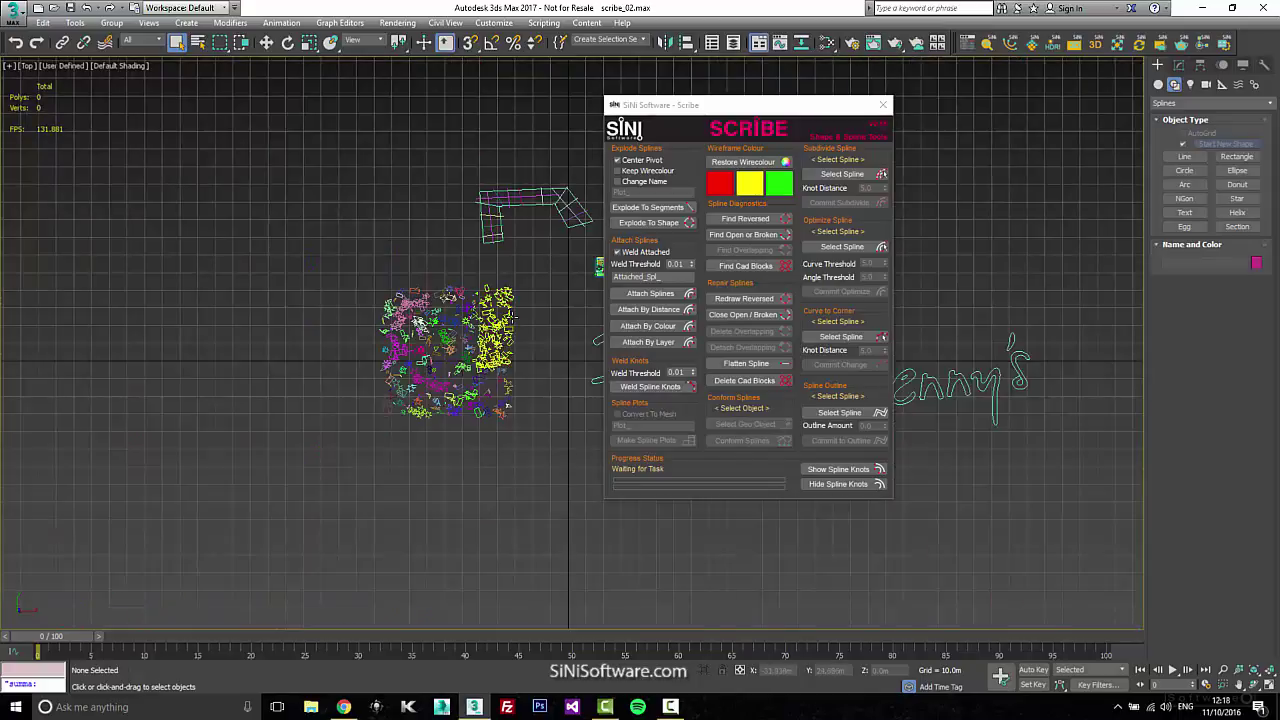
scroll(465, 342, "up", 4)
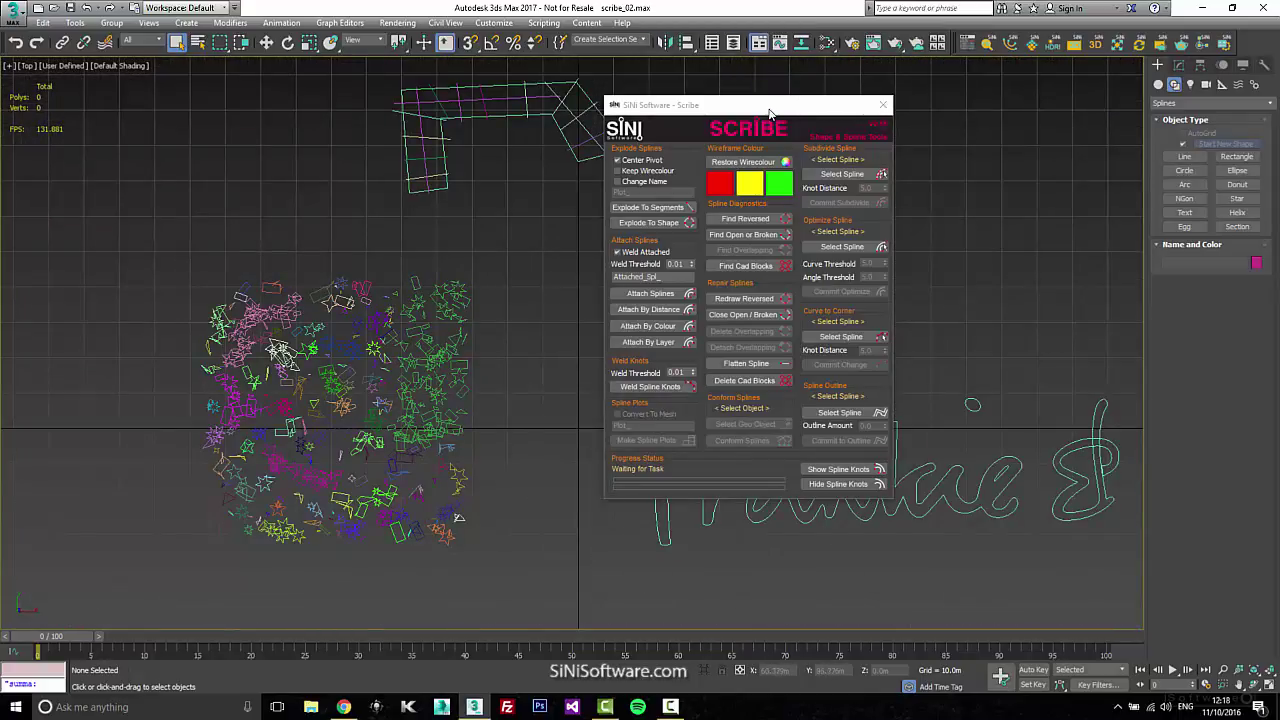
left_click_drag(770, 113, 898, 106)
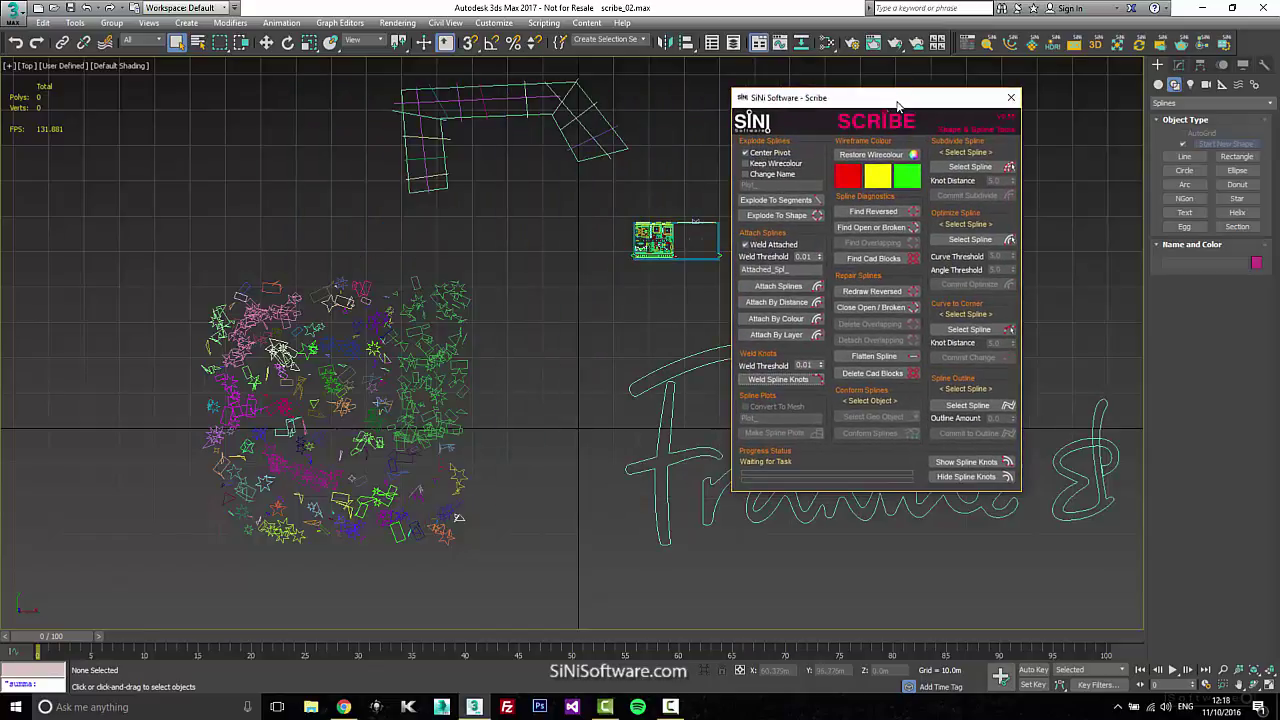
middle_click_drag(574, 279, 578, 426)
scroll(575, 362, "up", 4)
middle_click_drag(575, 362, 870, 354)
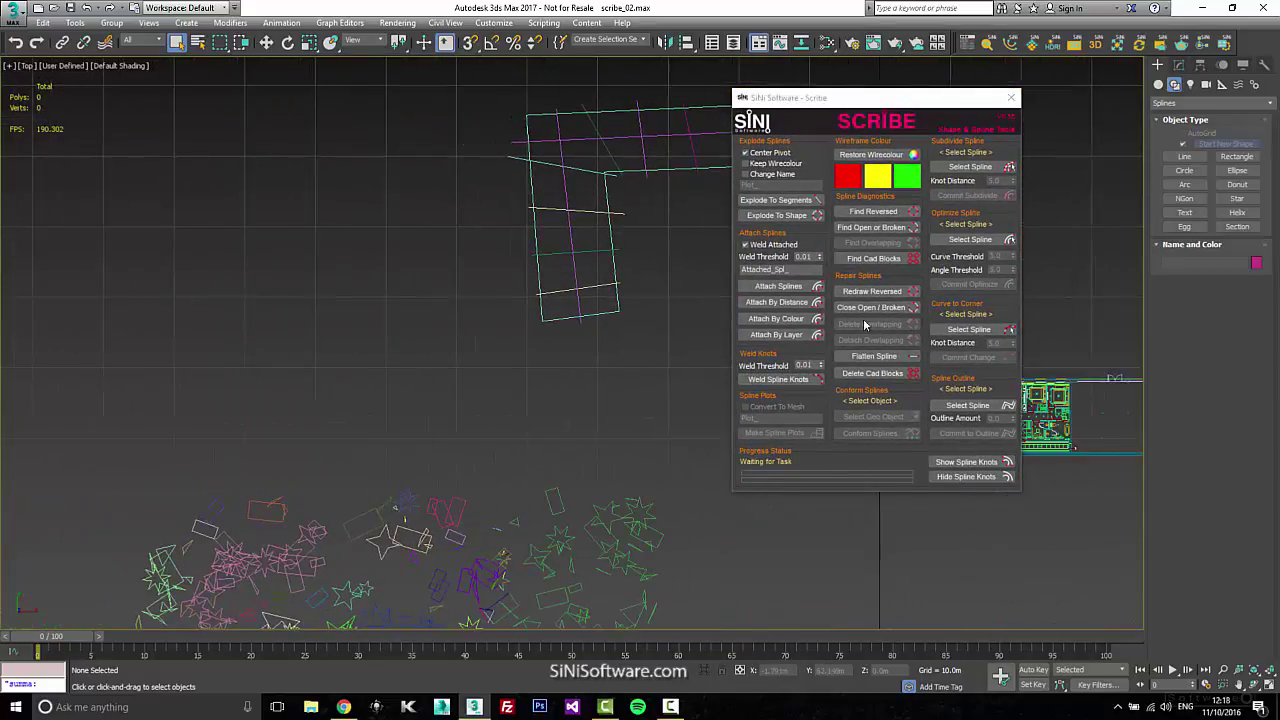
left_click_drag(862, 98, 1102, 119)
middle_click_drag(831, 347, 723, 364)
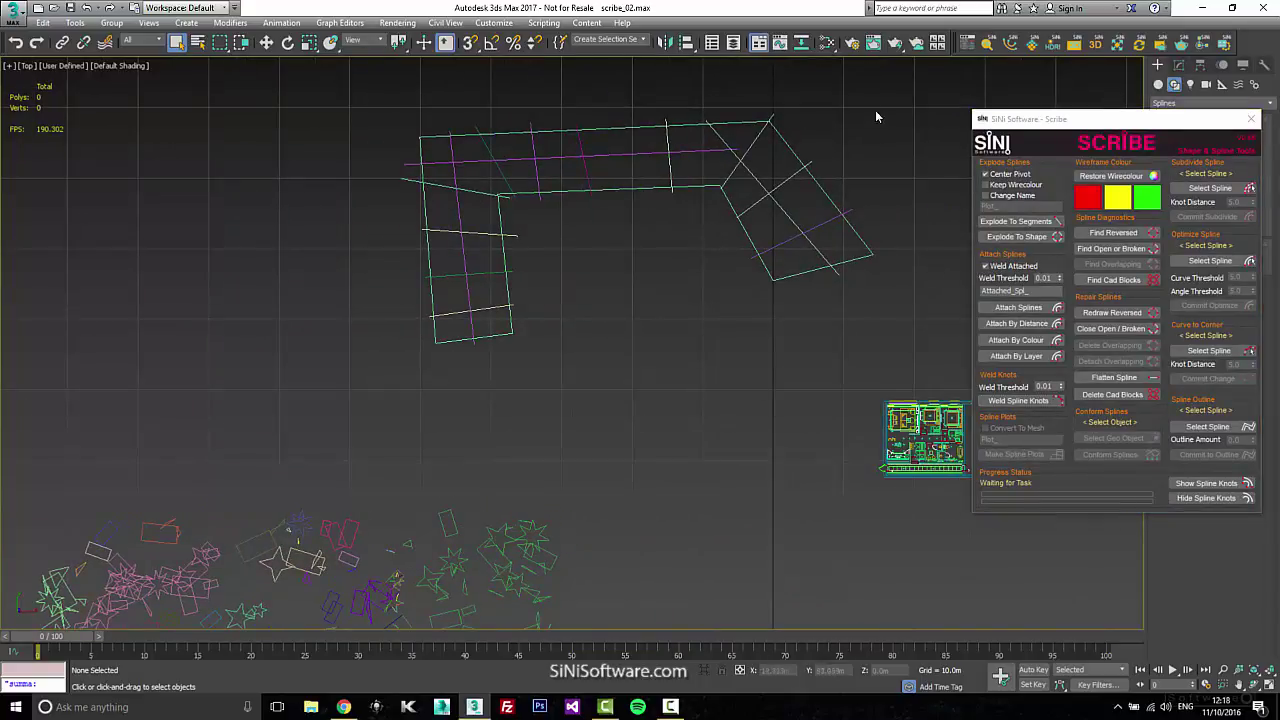
Step: Select the building outline and one crossing divider line, and examine where the dividers overlap and cross the outline
scroll(806, 173, "up", 2)
left_click(779, 180)
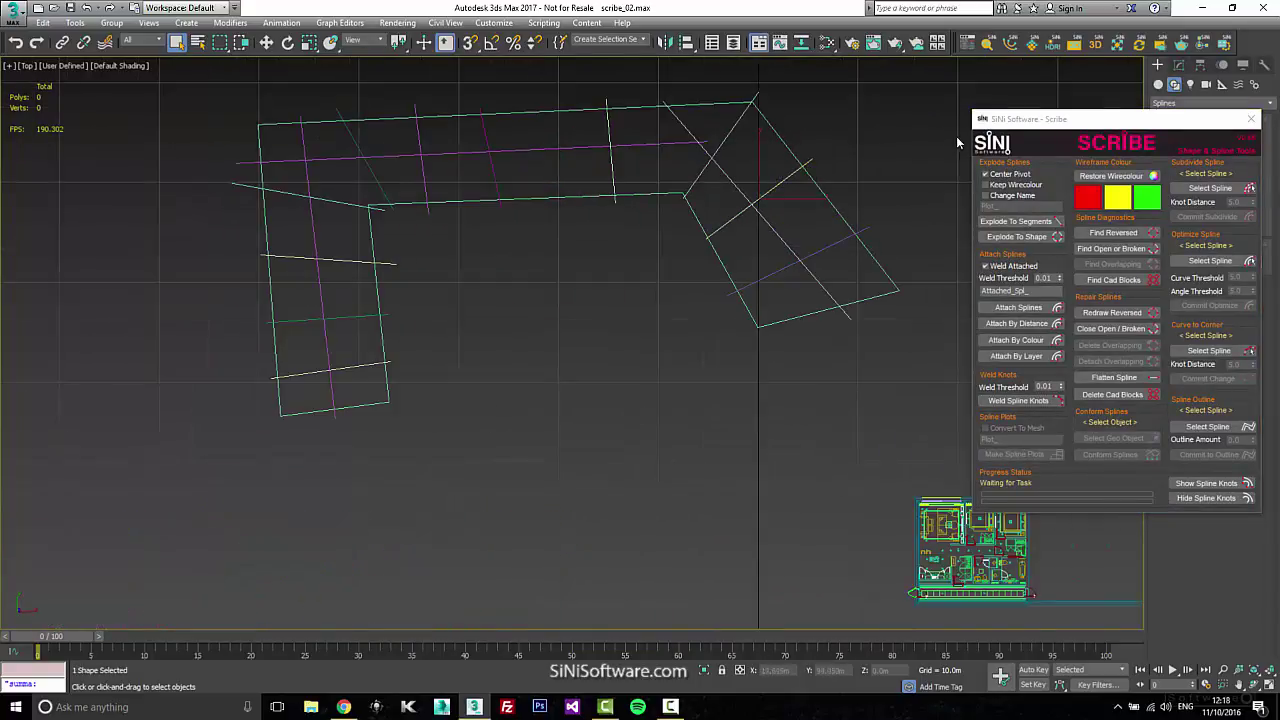
left_click(840, 211)
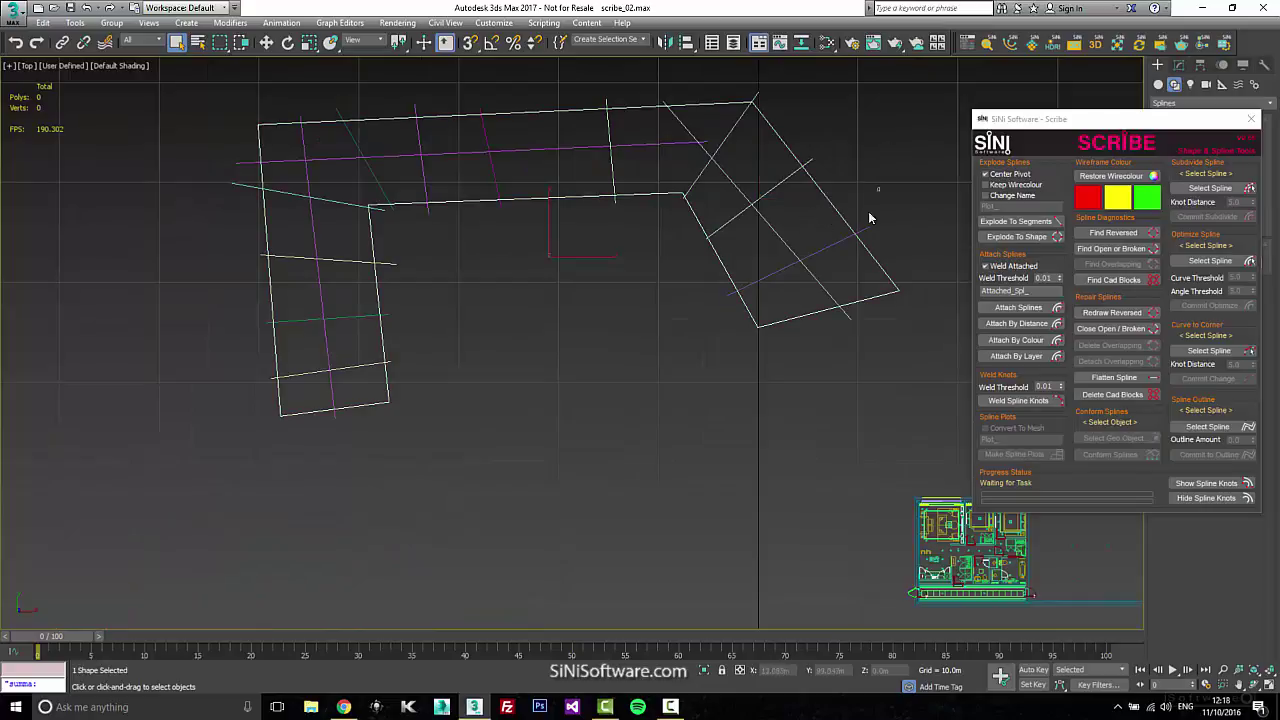
left_click(852, 239, "ctrl")
middle_click_drag(715, 328, 834, 487)
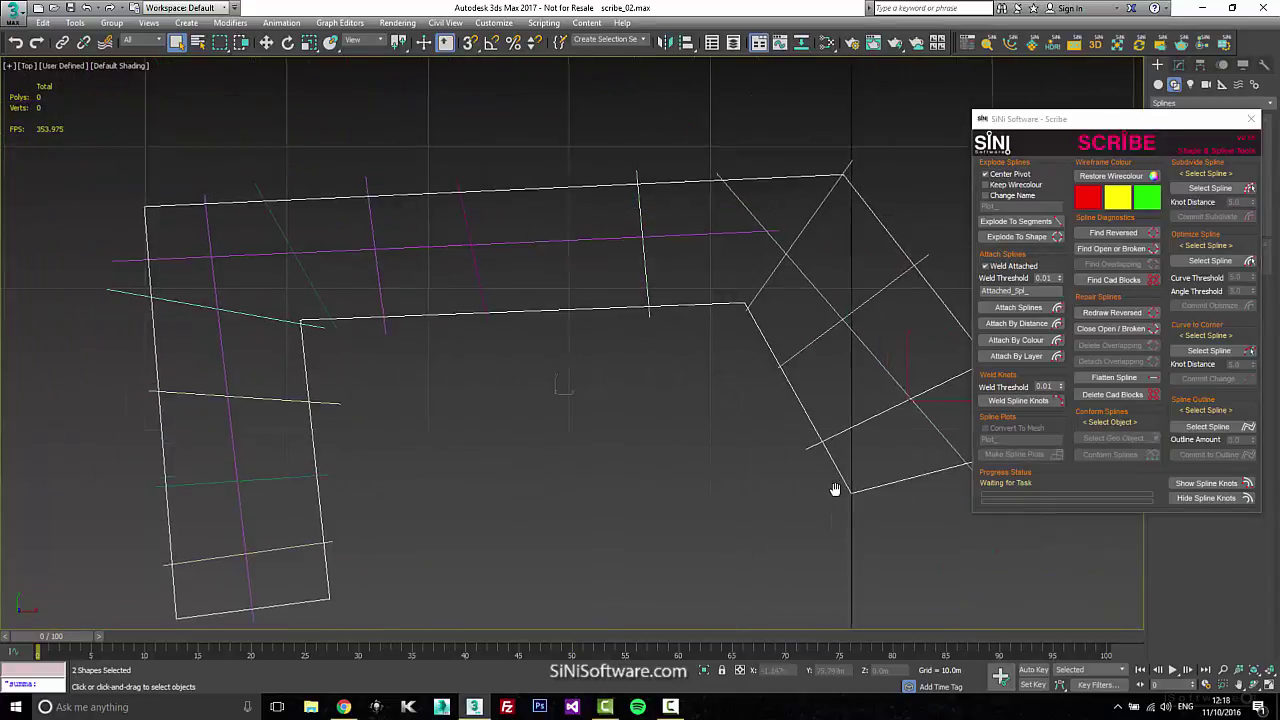
scroll(796, 278, "up", 2)
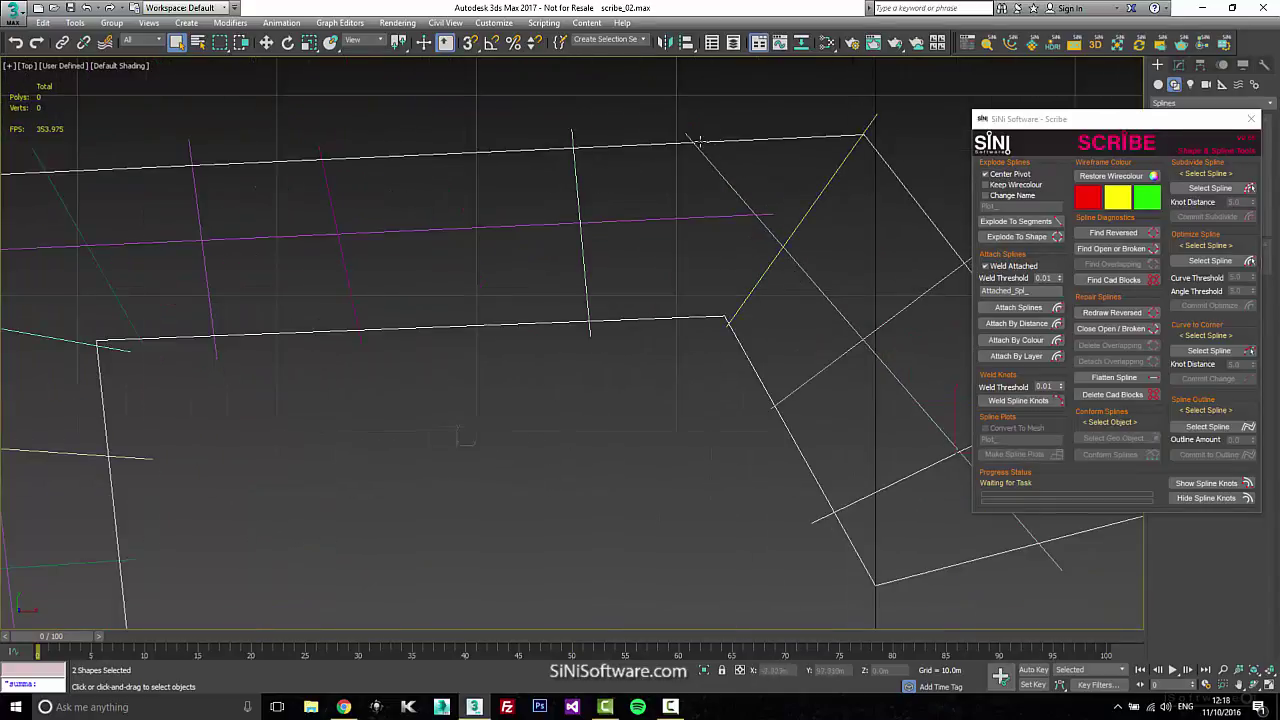
middle_click_drag(549, 304, 664, 291)
scroll(660, 292, "down", 2)
scroll(565, 293, "down", 2)
middle_click_drag(546, 278, 540, 266)
scroll(560, 272, "down", 2)
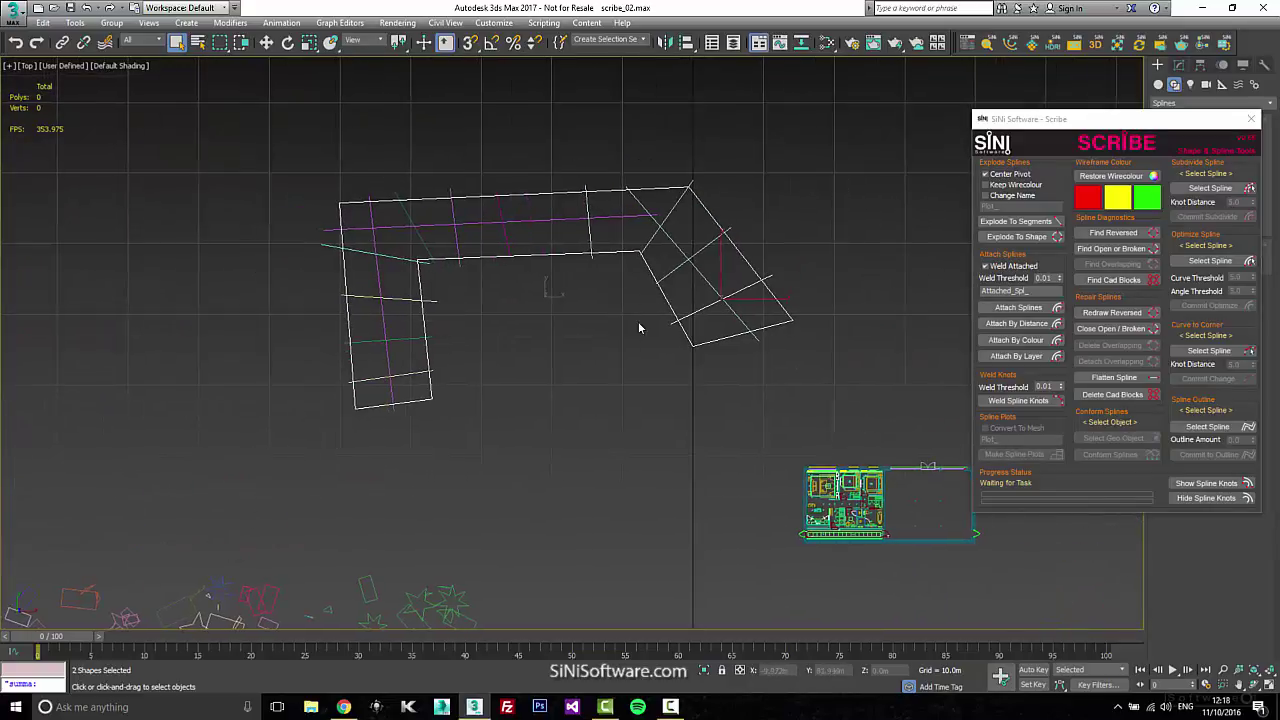
Step: Close Scribe and run Ignite's Cadd plots custom script on all the selected outline and divider splines
scroll(640, 329, "up", 2)
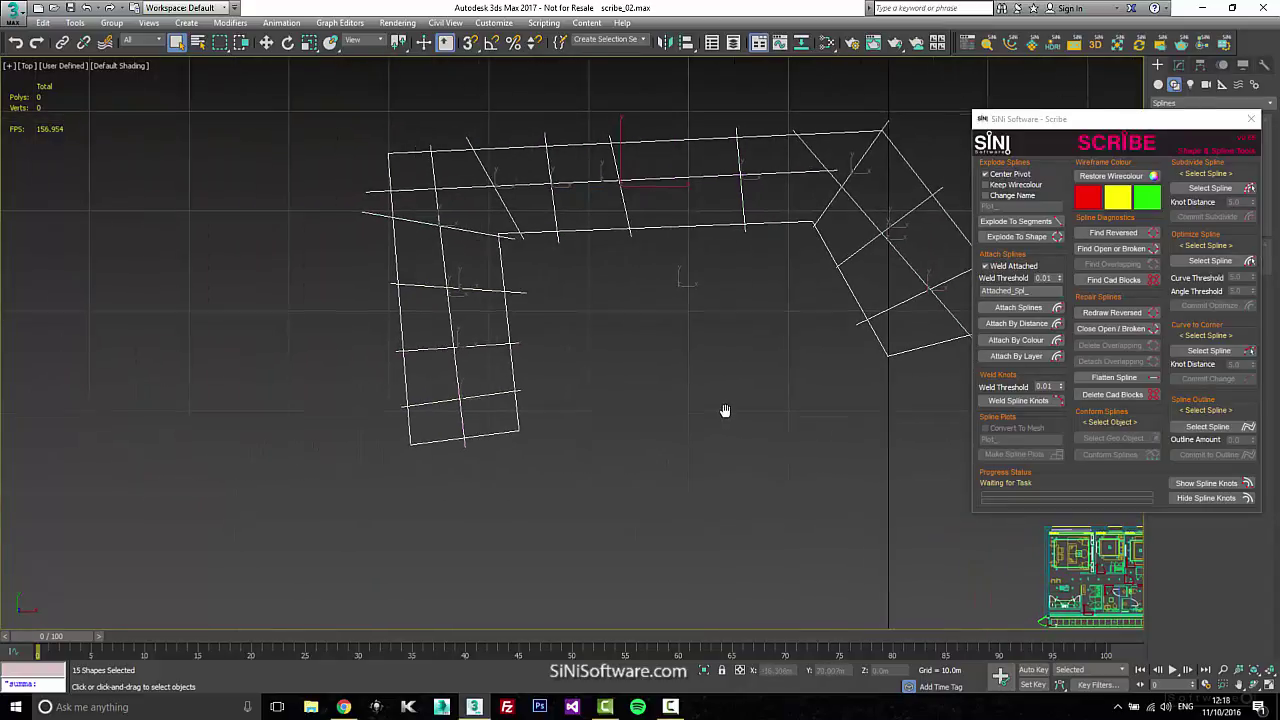
left_click(1250, 118)
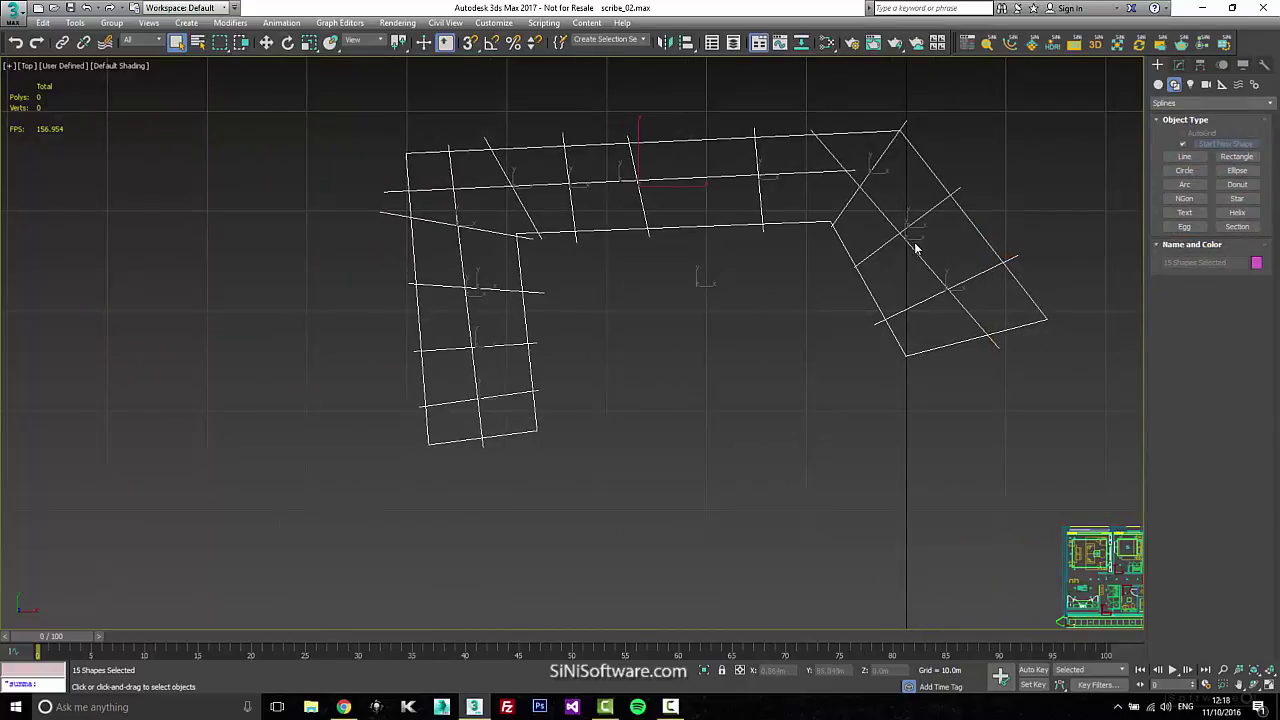
left_click_drag(459, 25, 272, 36)
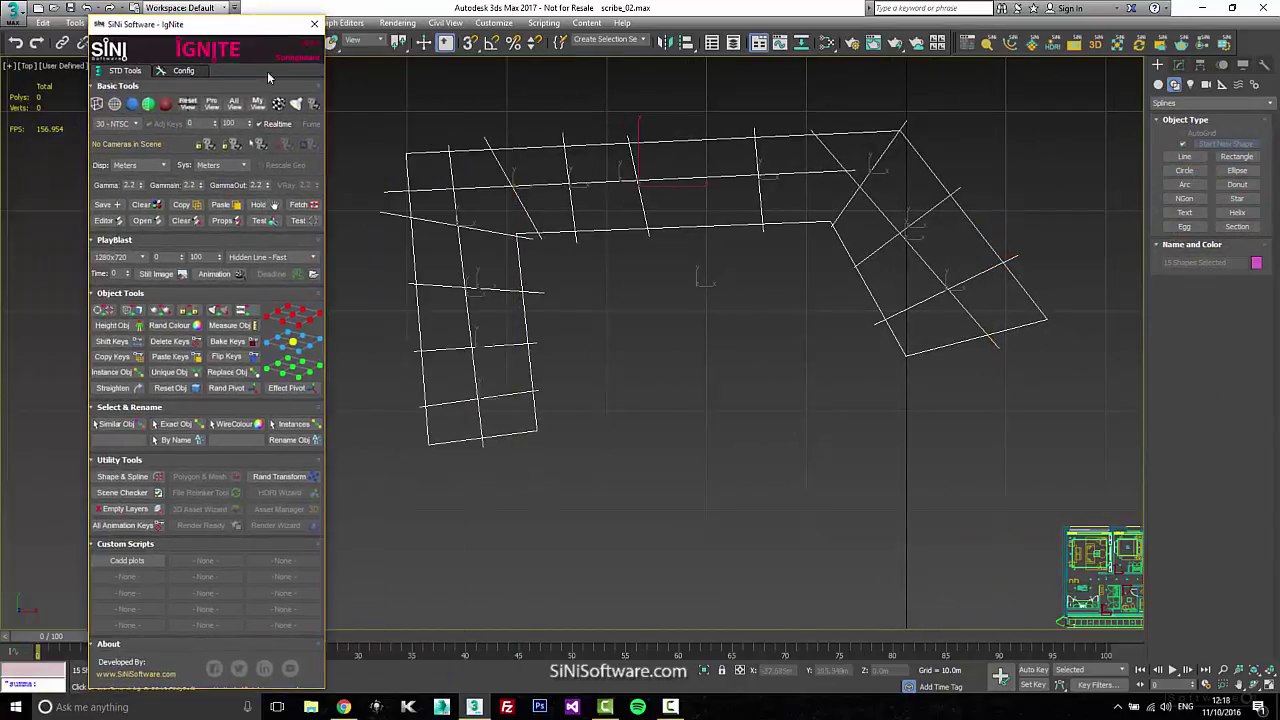
left_click(126, 561)
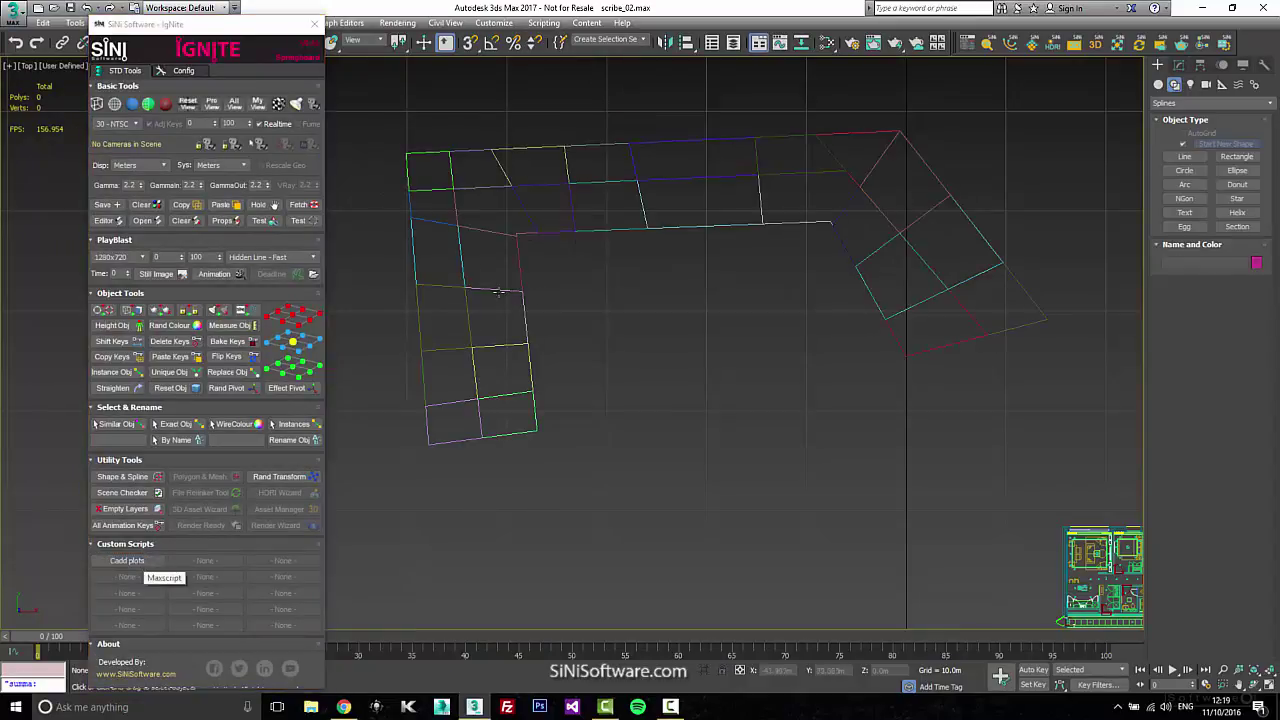
Step: Select several of the generated plots along the building's long arm and angled corner to check their individual boundaries
left_click(604, 231)
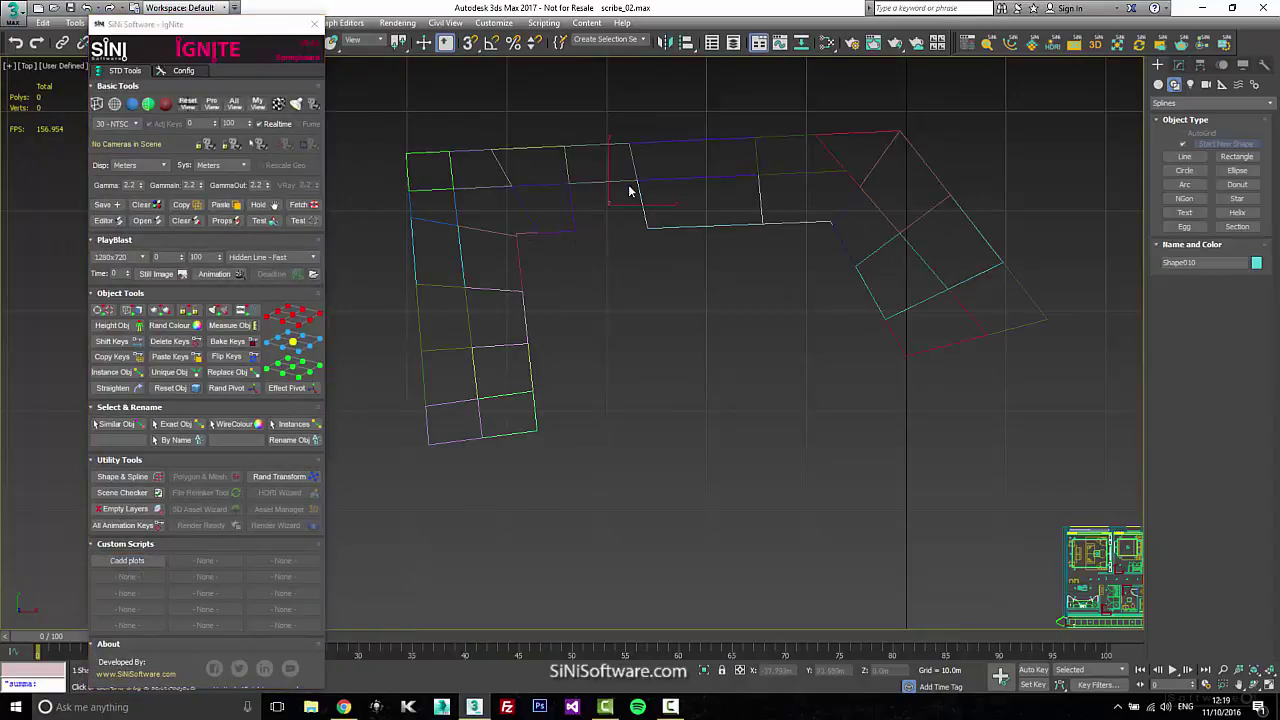
key("w")
left_click_drag(629, 190, 628, 228)
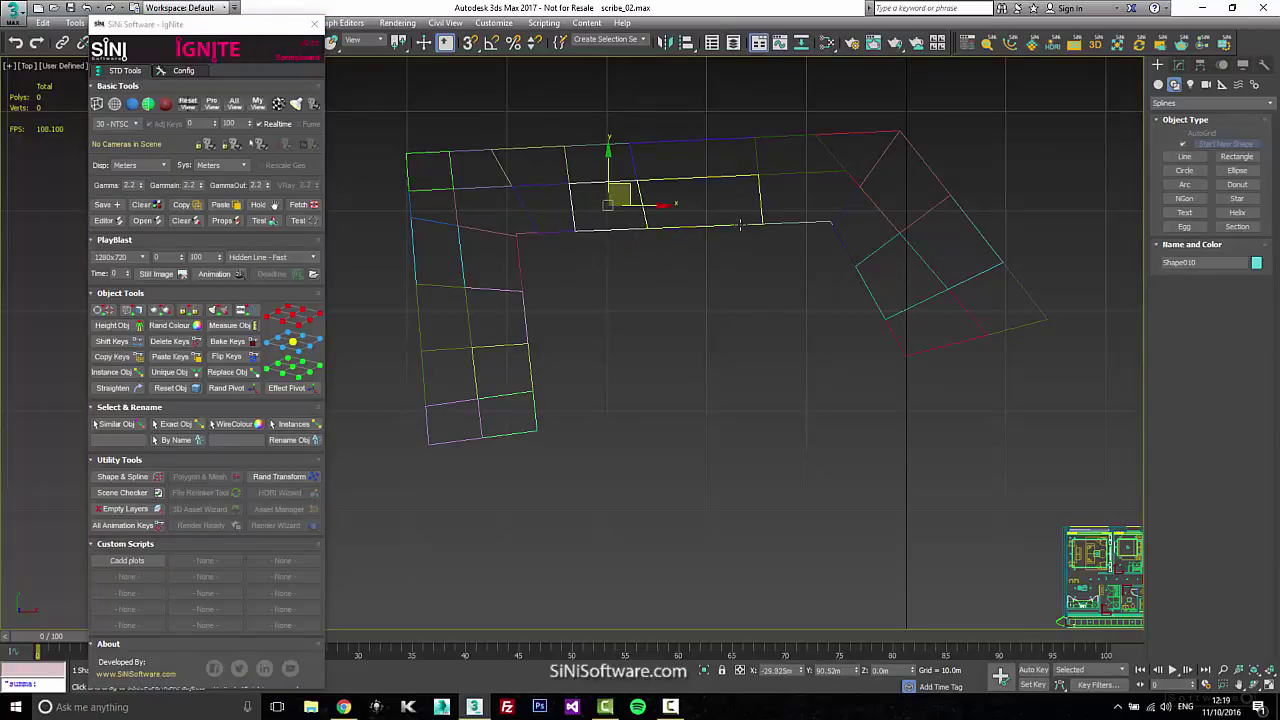
left_click(785, 221)
left_click(838, 222)
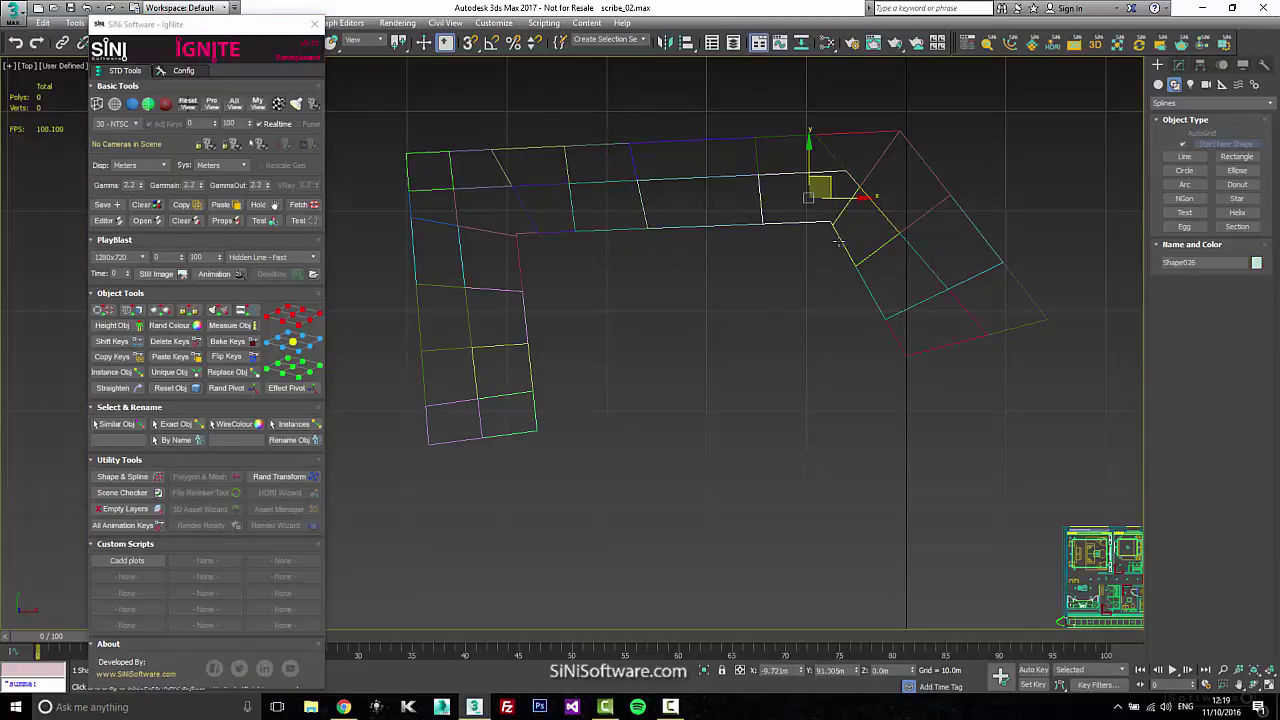
left_click(928, 172)
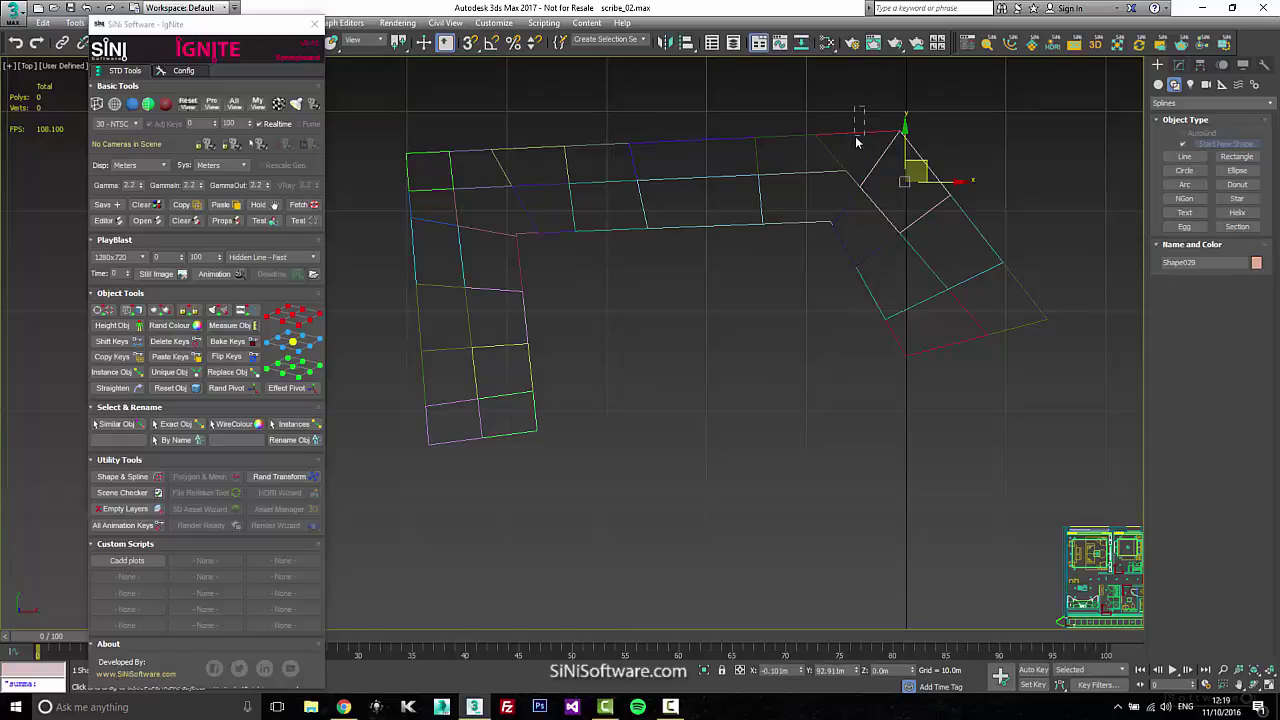
left_click_drag(855, 136, 789, 147)
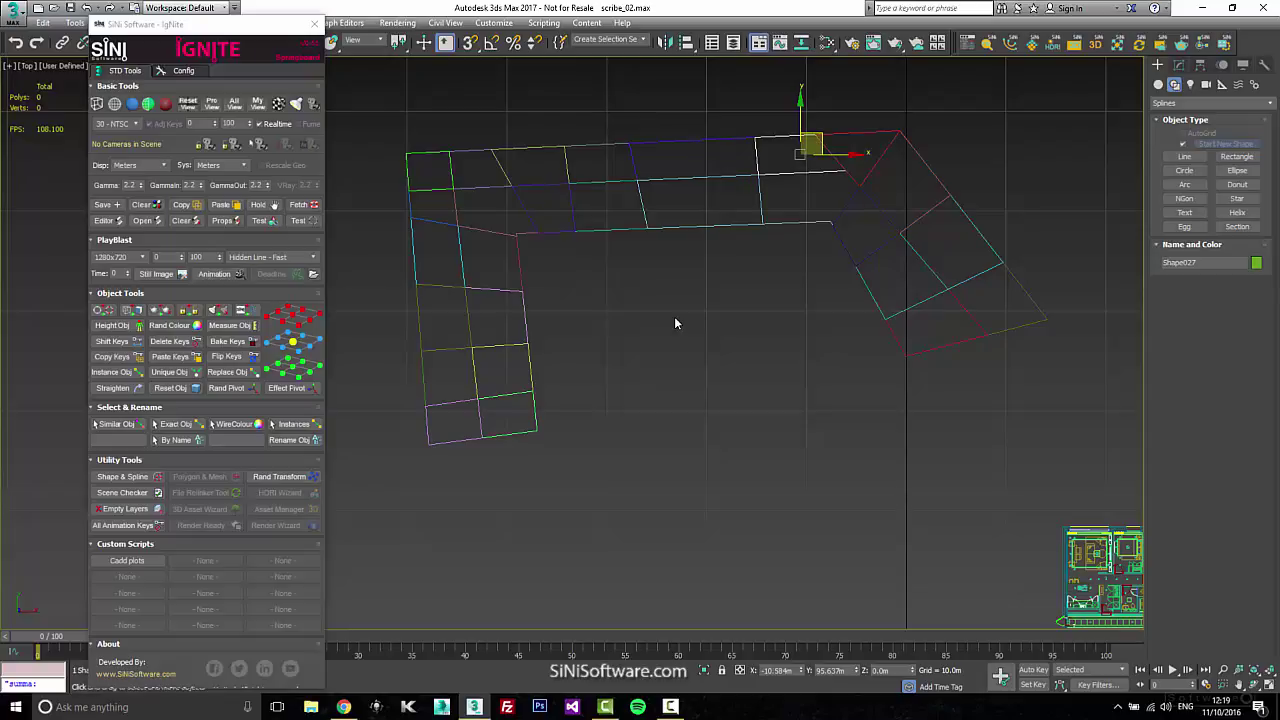
Step: Select all the generated plot shapes along the building outline and convert them to Editable Mesh
left_click_drag(423, 496, 390, 486)
right_click(697, 284)
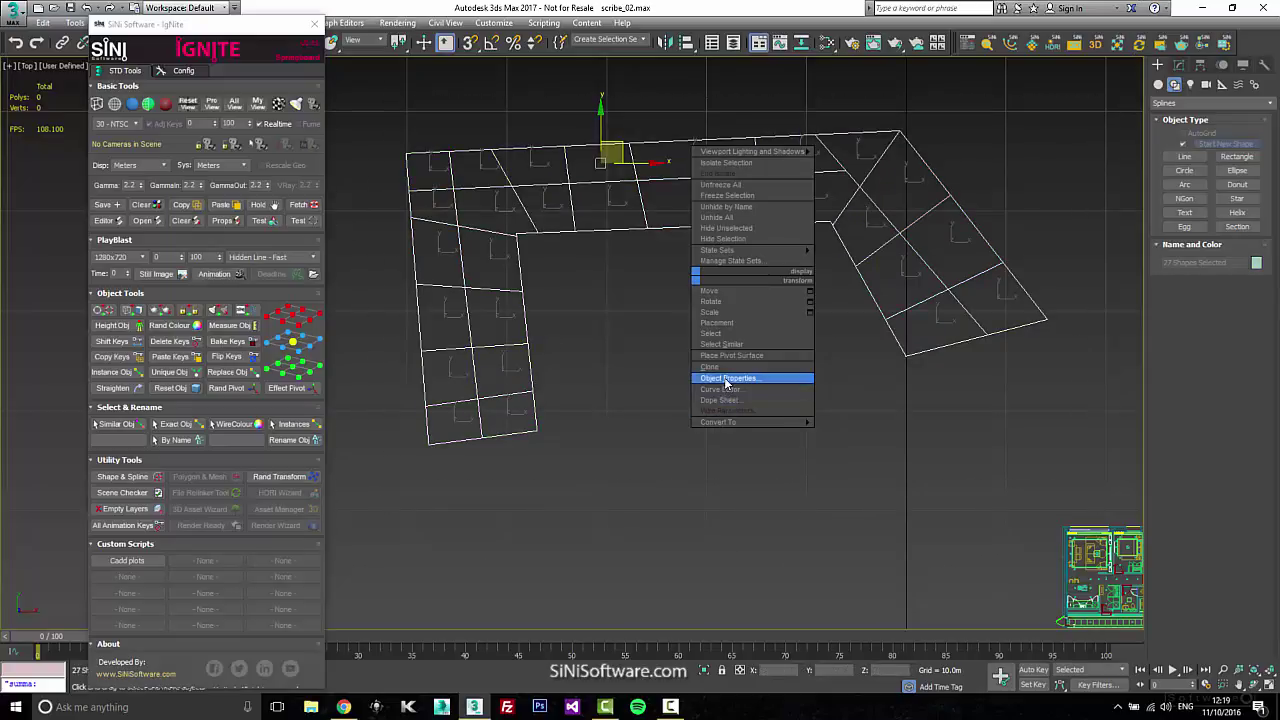
mouse_move(730, 421)
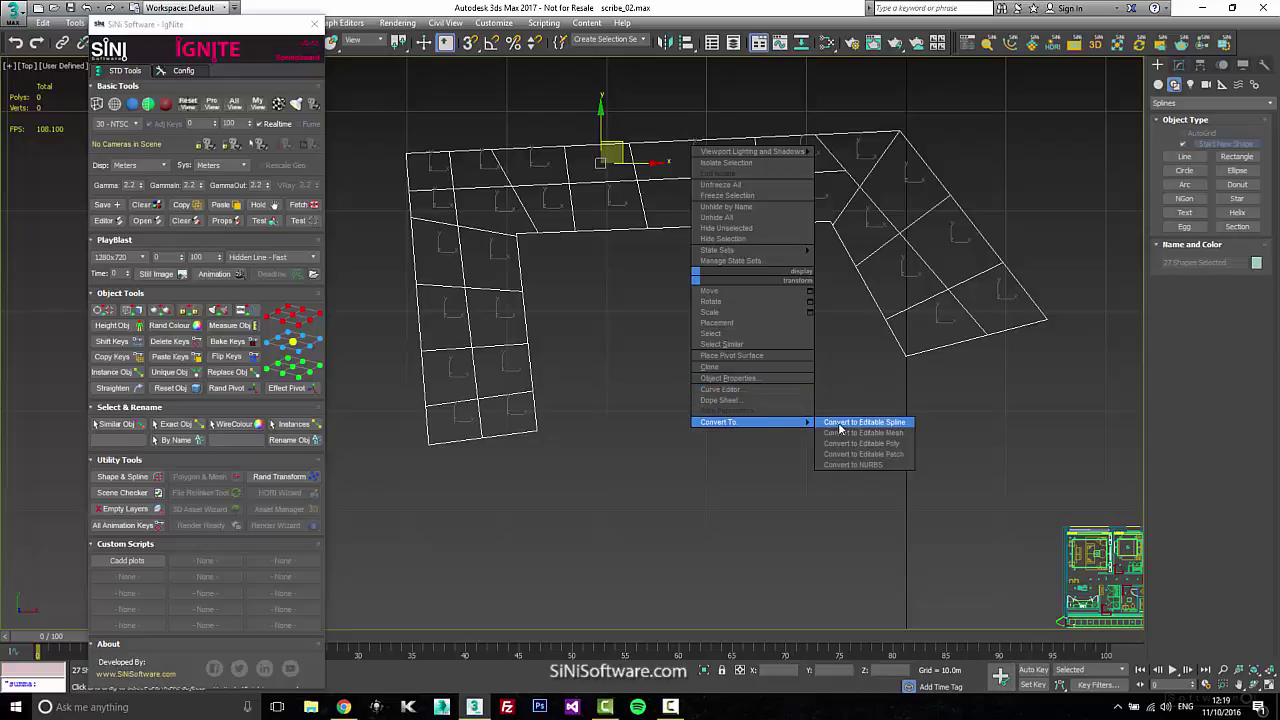
left_click(843, 437)
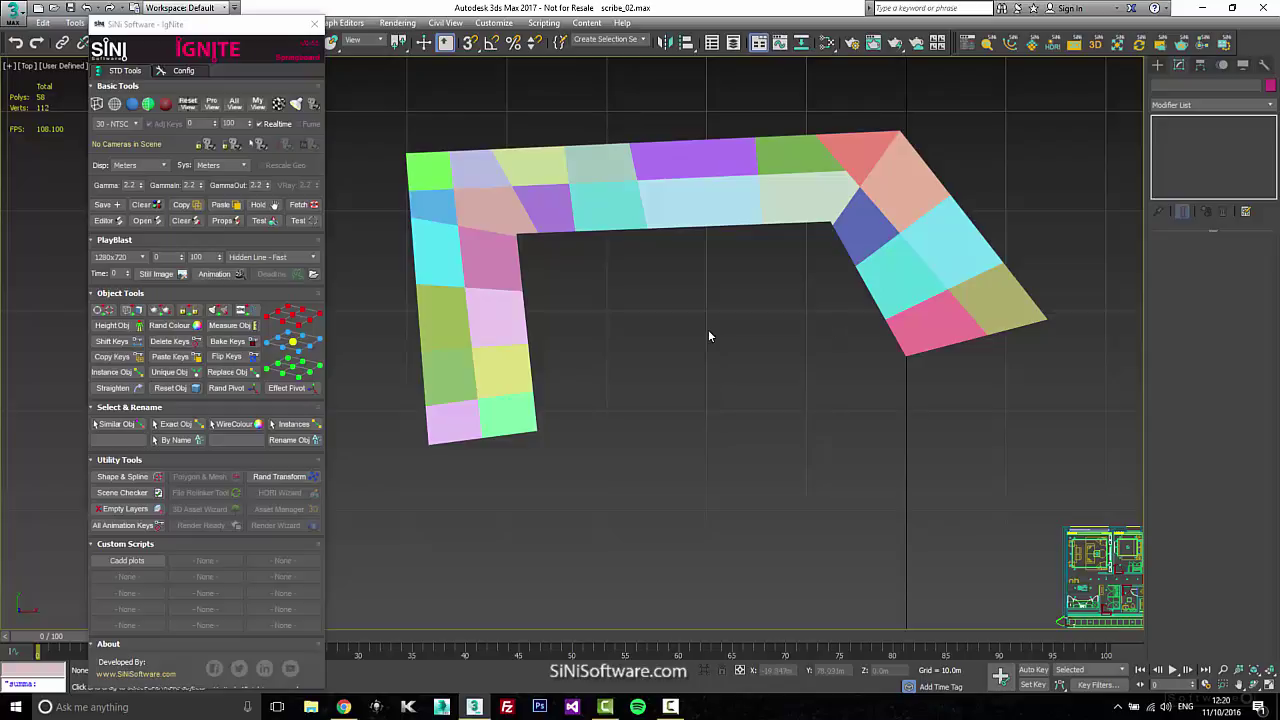
Step: Close Ignite, open the Scribe spline tools and place the dialog clear of the building plots
middle_click_drag(709, 332, 706, 322)
left_click(314, 24)
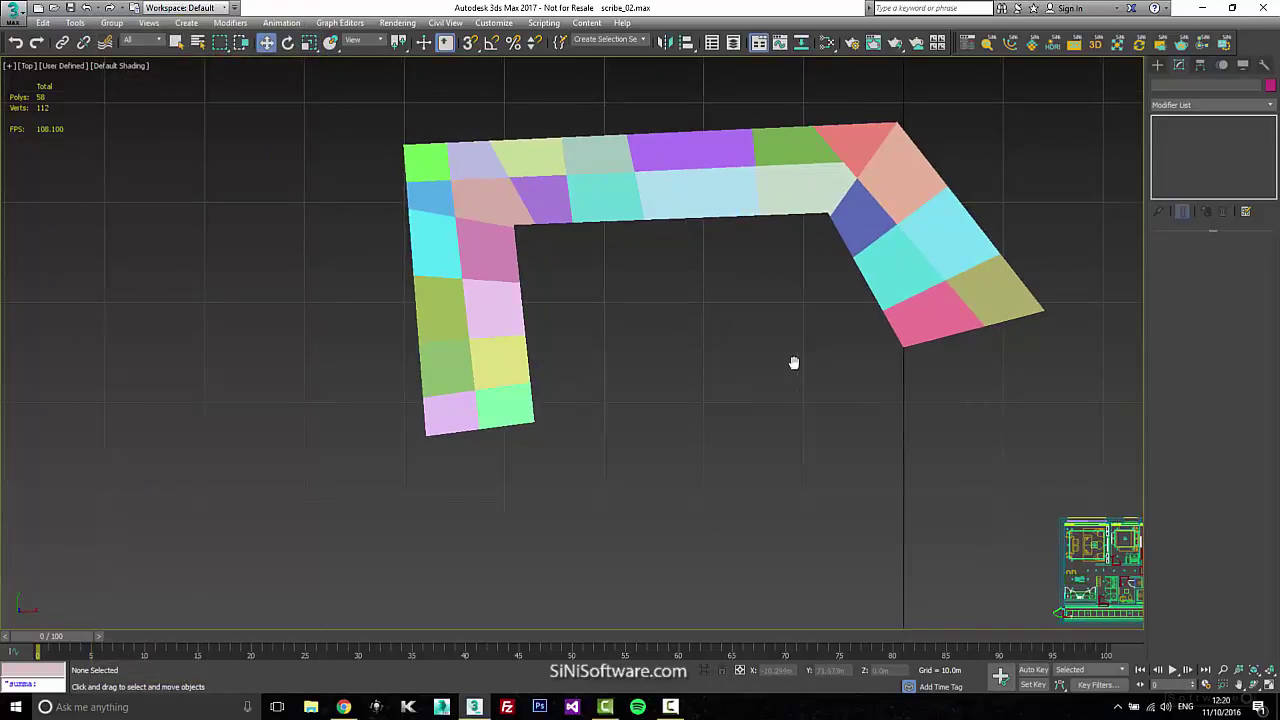
middle_click_drag(793, 362, 776, 324)
left_click(1010, 43)
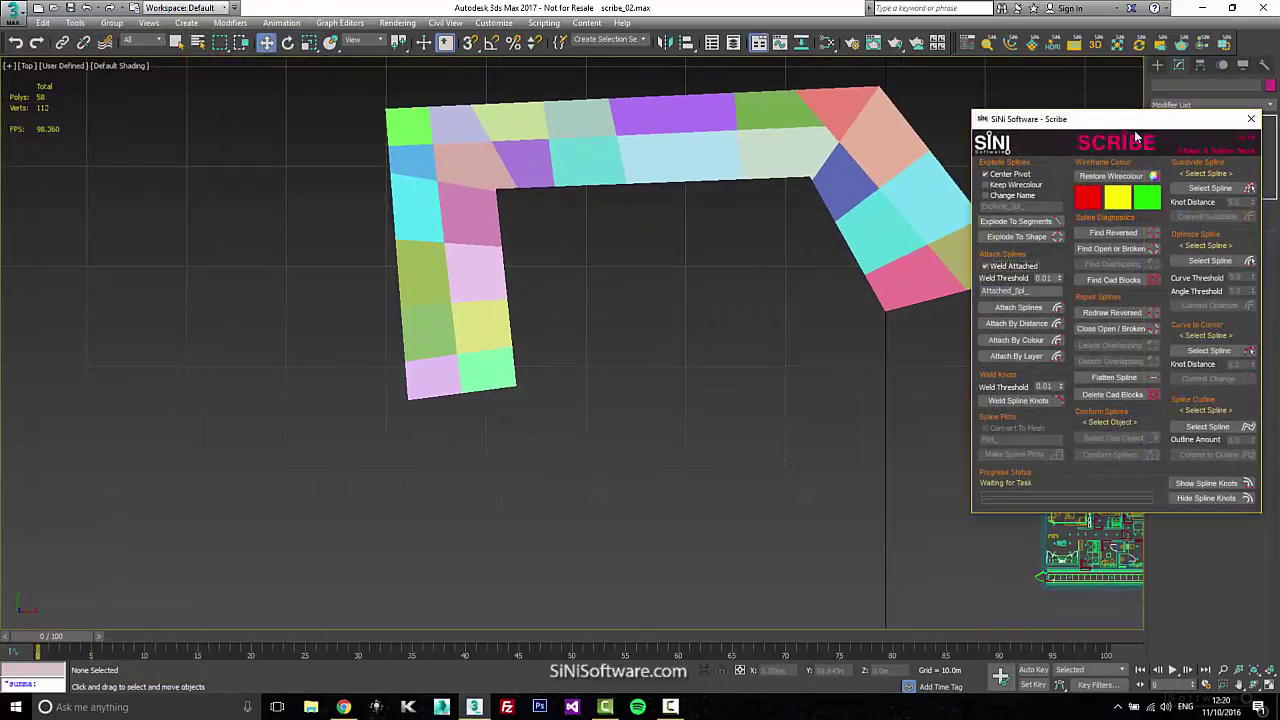
left_click_drag(1136, 135, 367, 135)
Step: Run Find Reversed on all the scattered star, rectangle and triangle splines, with the Scribe dialog moved clear of them
middle_click_drag(724, 486, 724, 441)
scroll(714, 320, "down", 3)
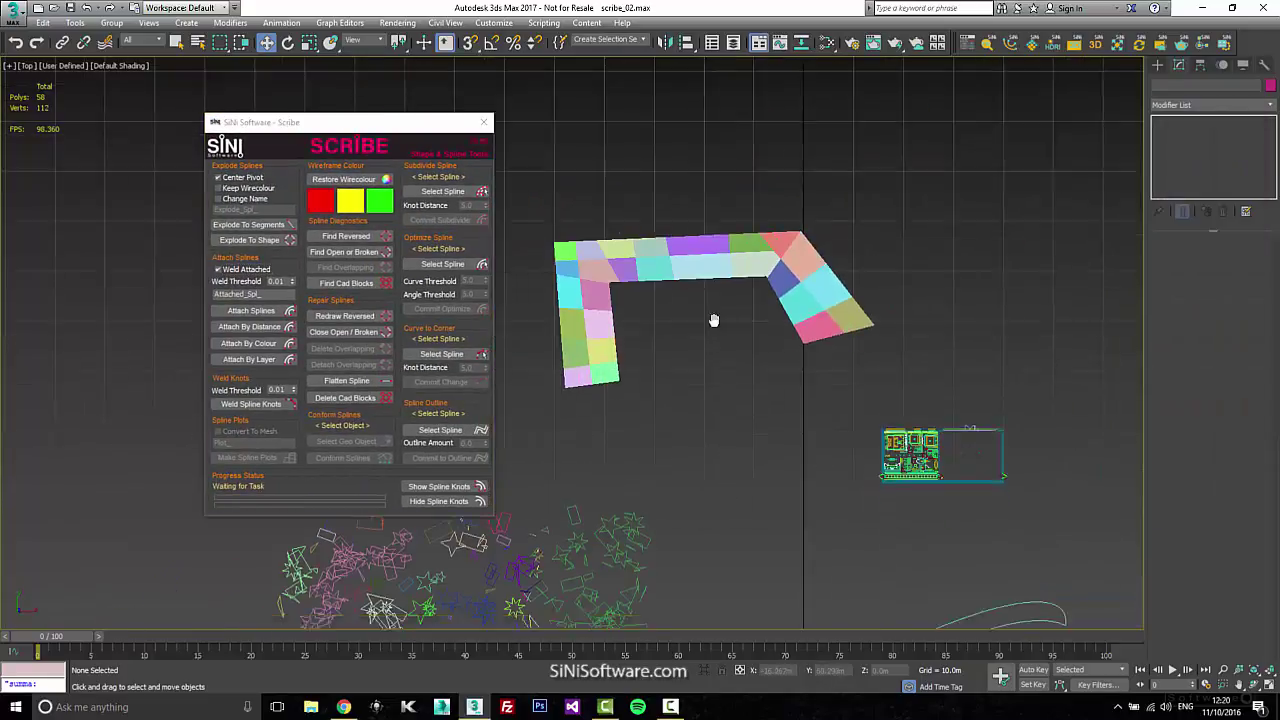
middle_click_drag(714, 320, 955, 180)
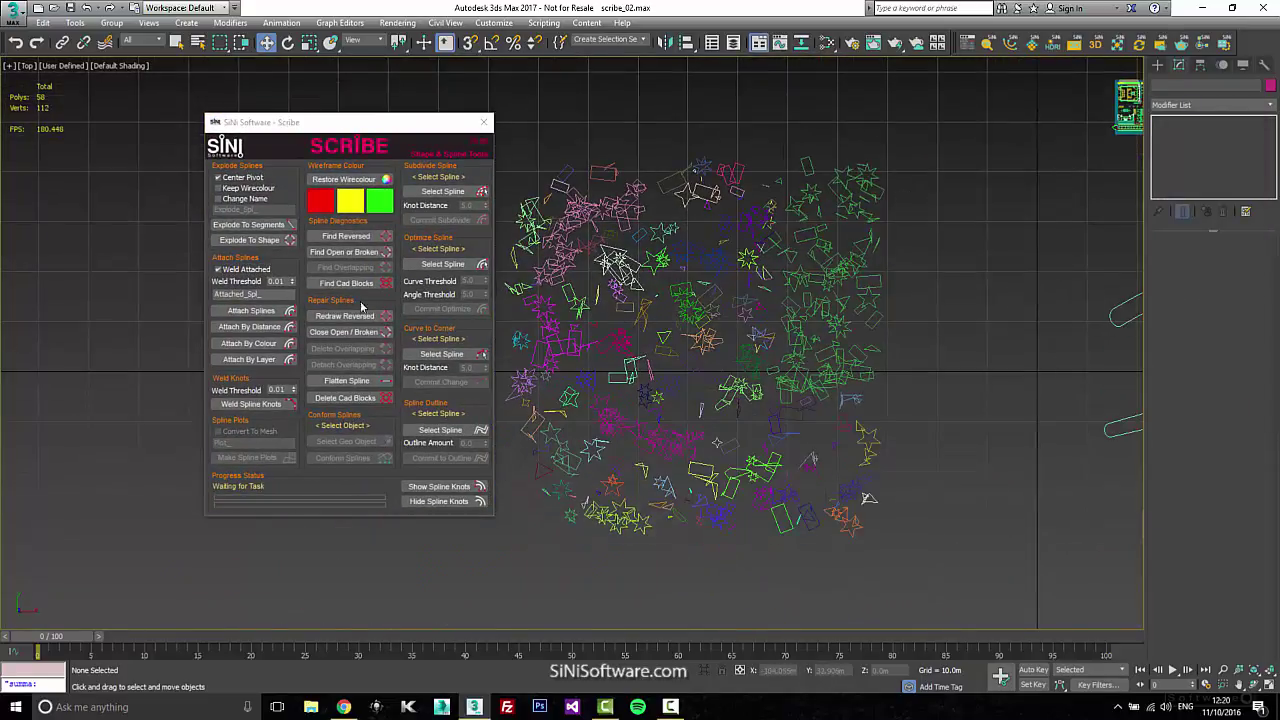
left_click_drag(395, 126, 309, 133)
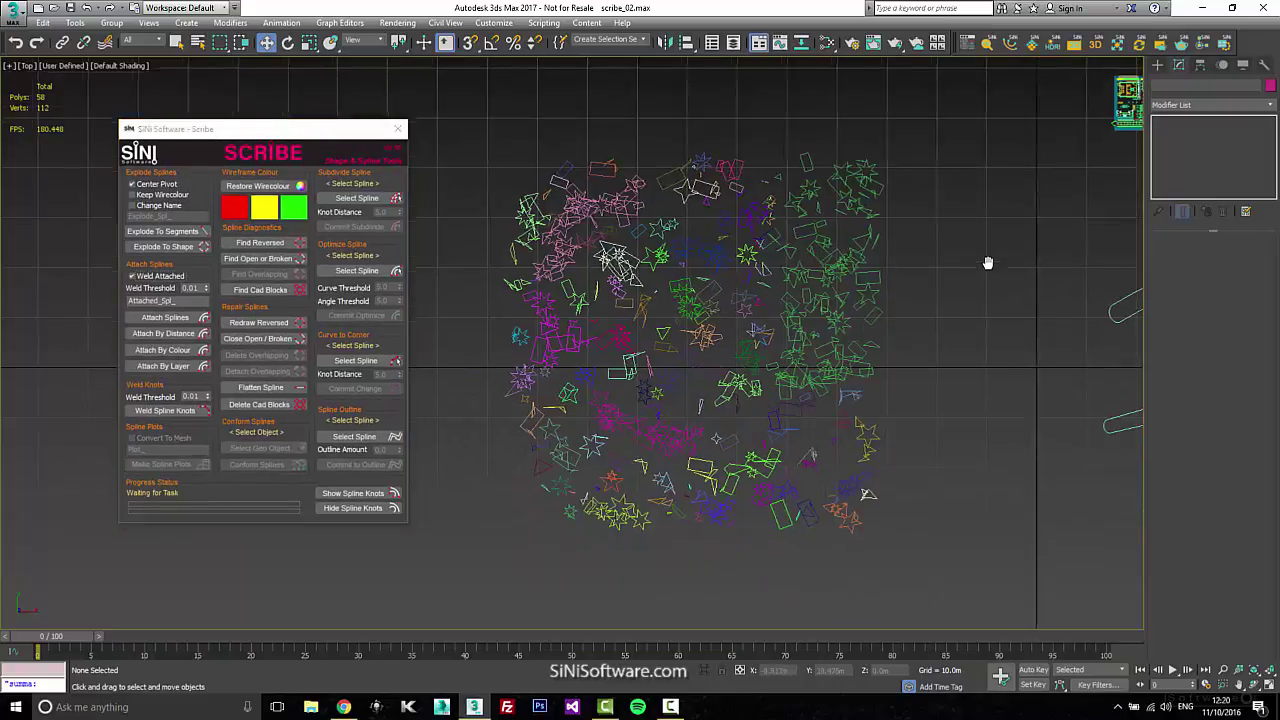
middle_click_drag(988, 263, 996, 249)
left_click_drag(984, 101, 501, 535)
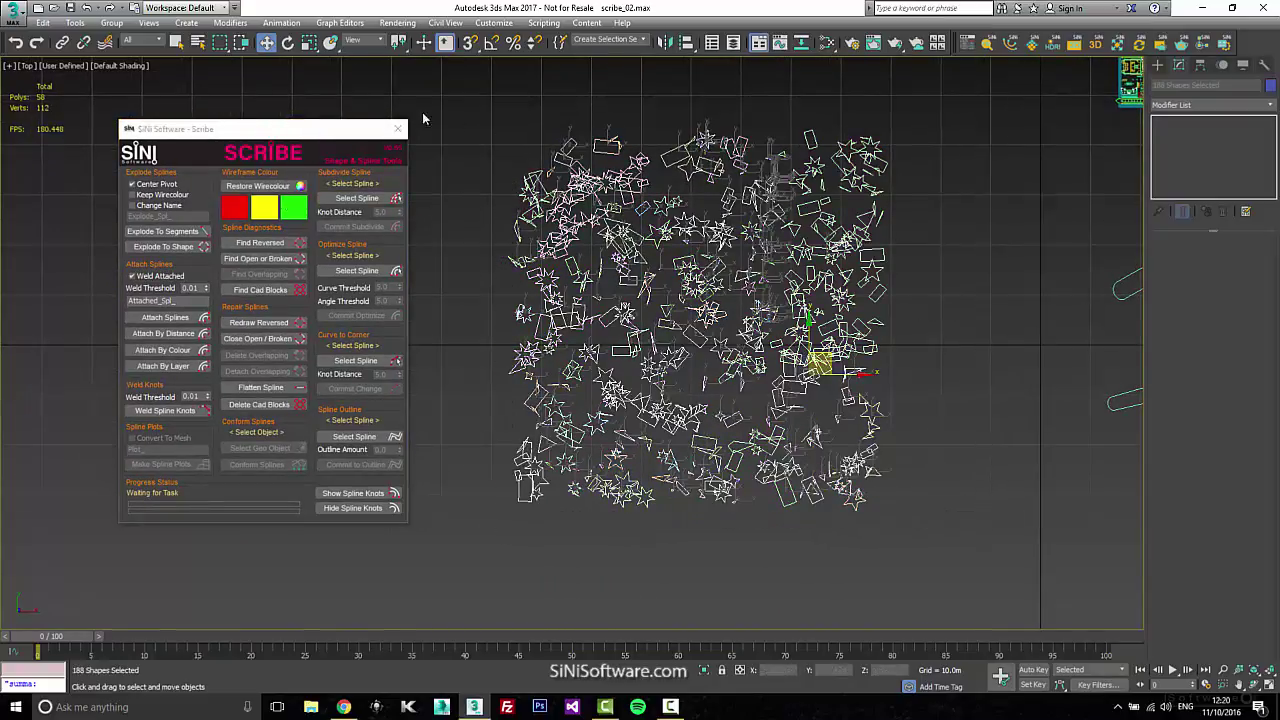
left_click(260, 243)
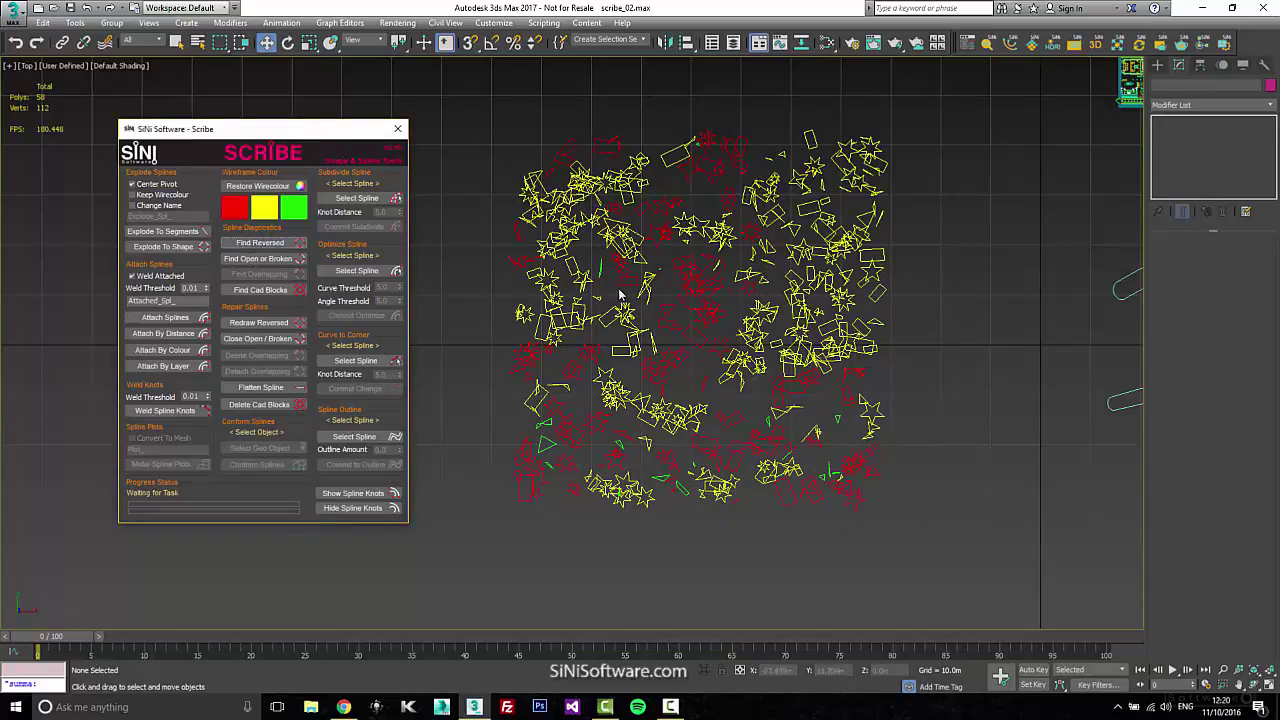
Step: Run Redraw Reversed on all the red-flagged scattered splines and restore the original wire colours
left_click(582, 278)
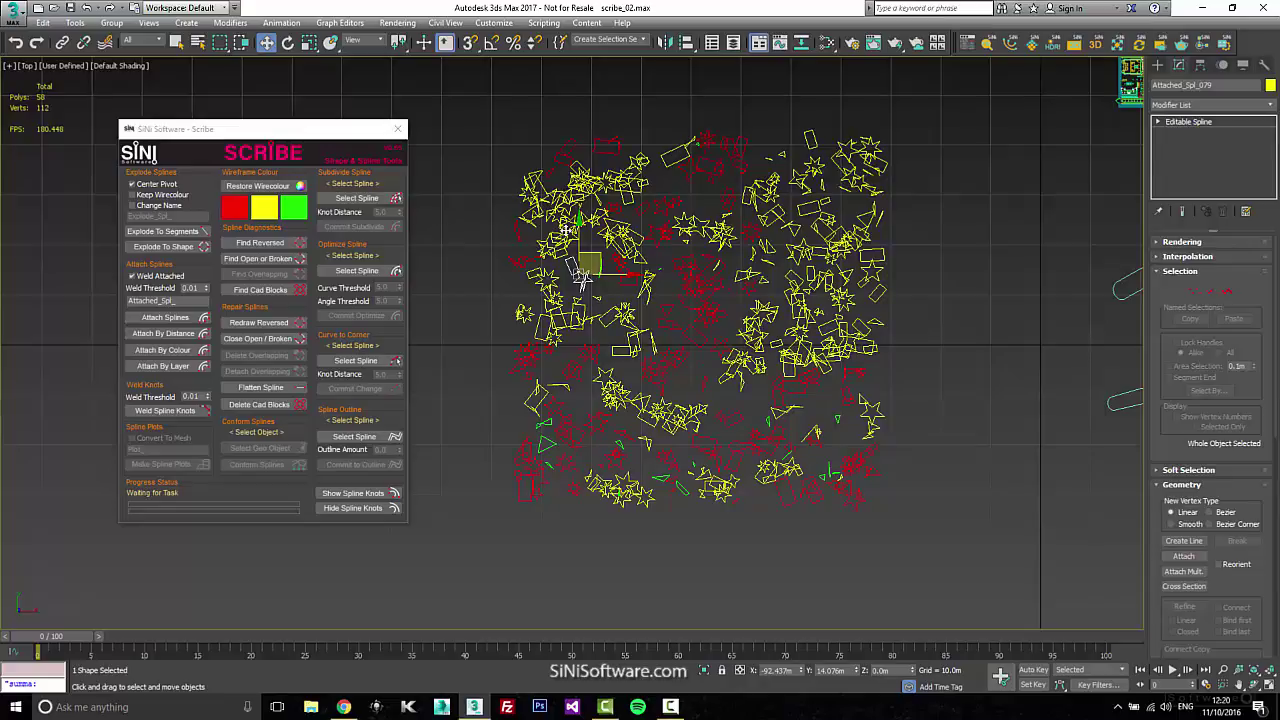
left_click(232, 209)
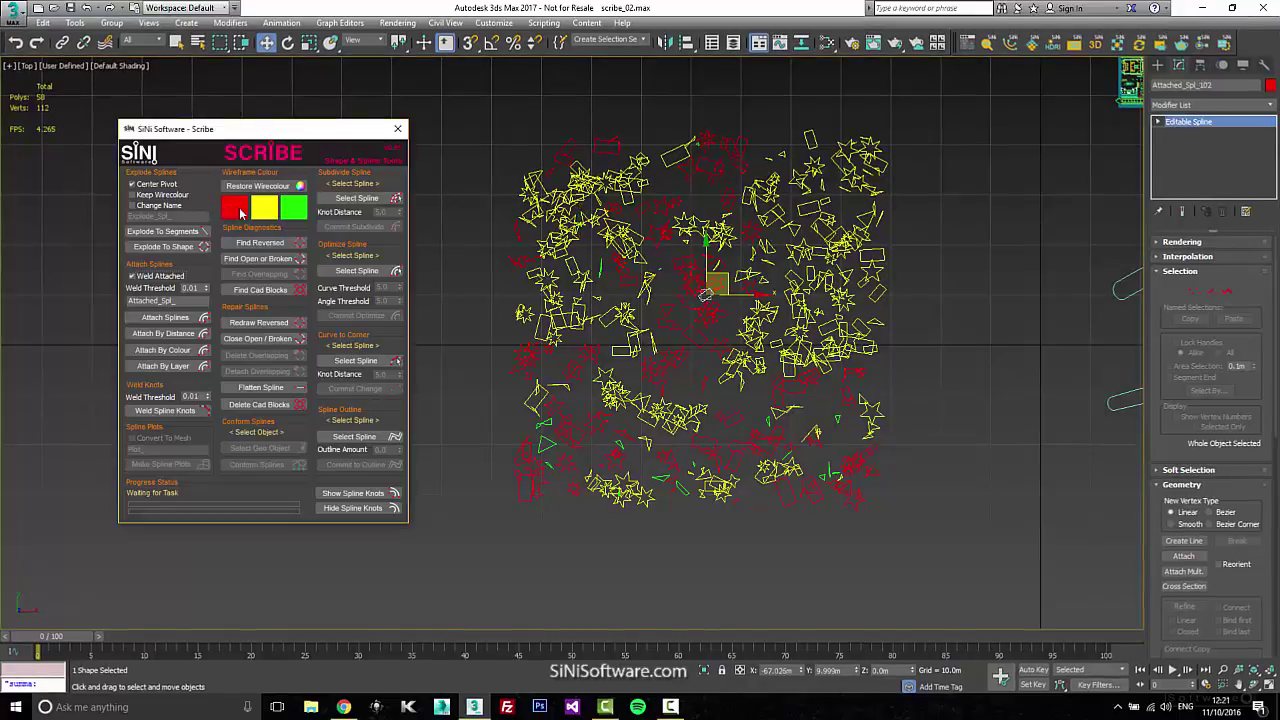
left_click(260, 322)
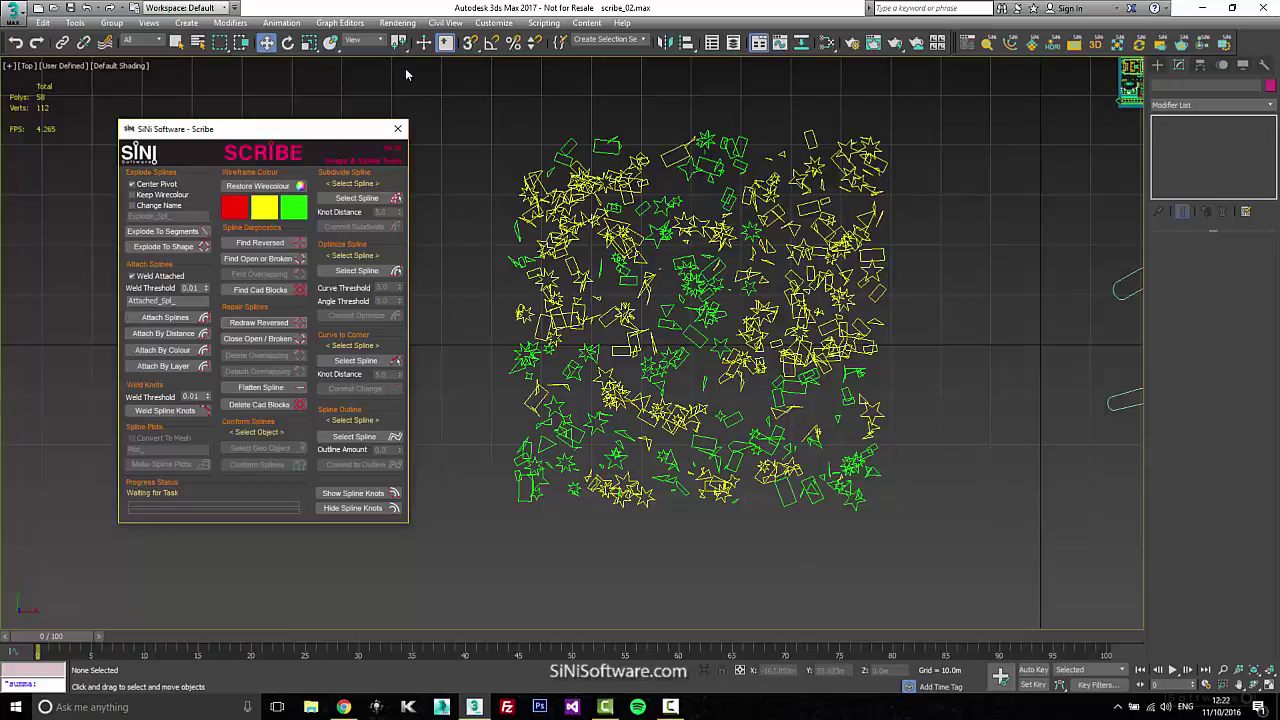
left_click(281, 186)
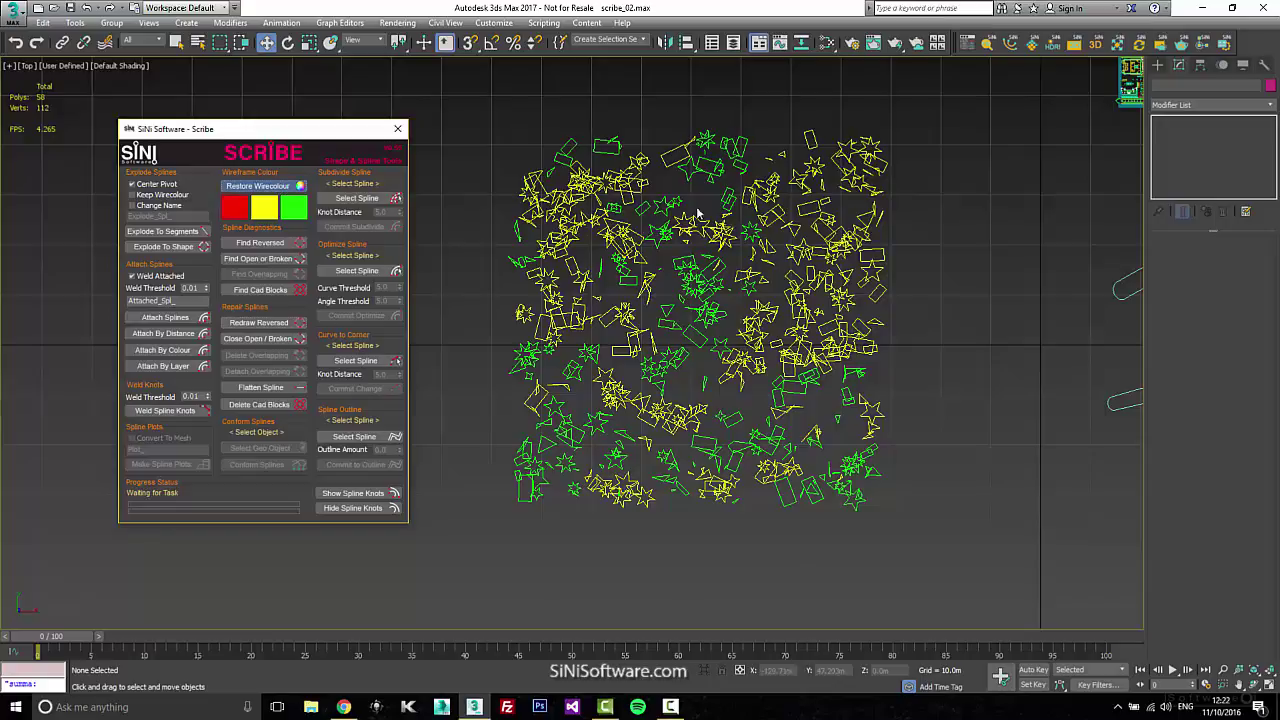
Step: Select the entire CAD floor plan and run Find Cad Blocks on it
middle_click_drag(943, 264, 908, 264)
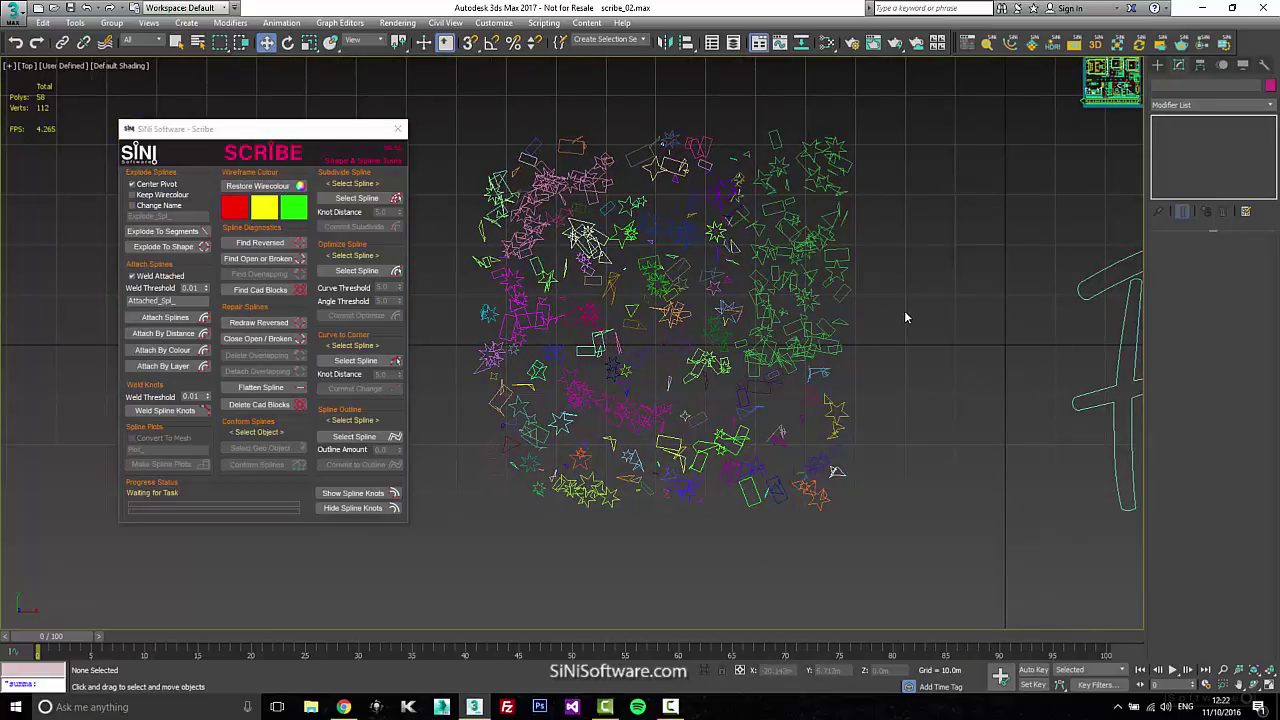
middle_click_drag(898, 310, 598, 442)
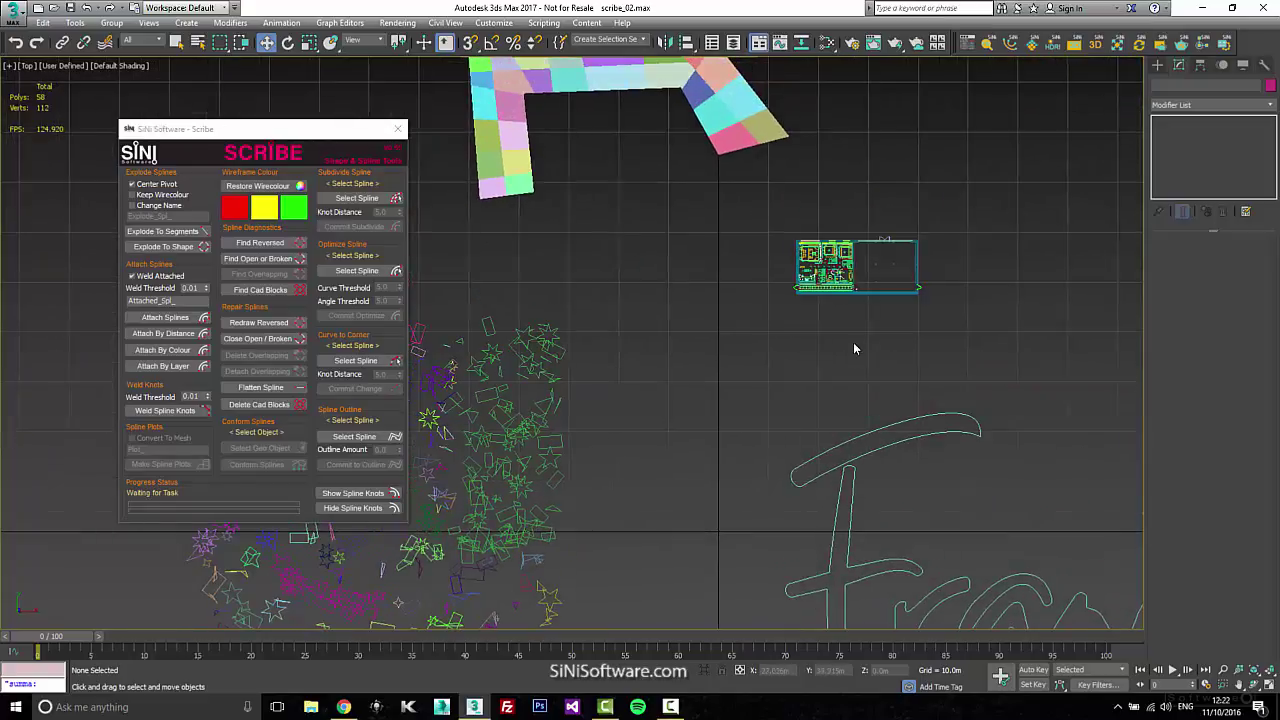
scroll(853, 342, "up", 4)
left_click_drag(1049, 116, 469, 428)
middle_click_drag(711, 345, 681, 424)
scroll(681, 424, "up", 2)
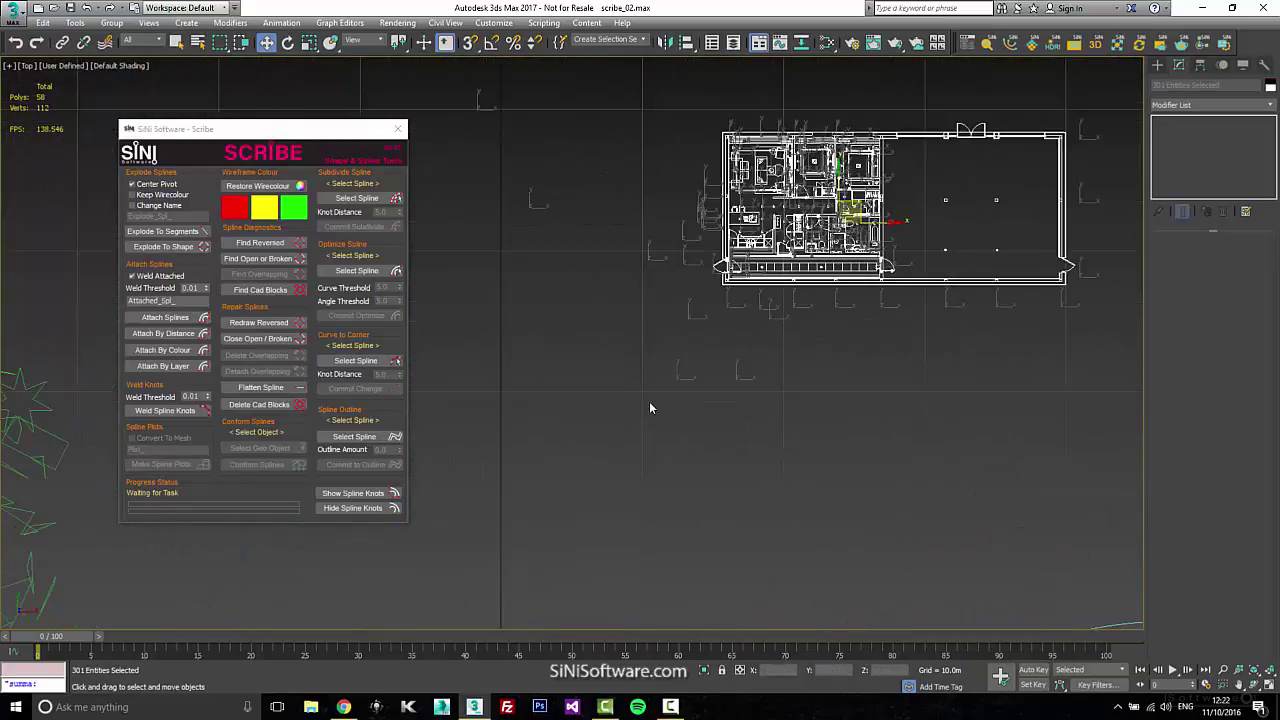
left_click(273, 292)
Step: Select a red-flagged block in the floor plan's central wardrobe area and examine which drawing elements are flagged as CAD blocks
scroll(799, 240, "up", 3)
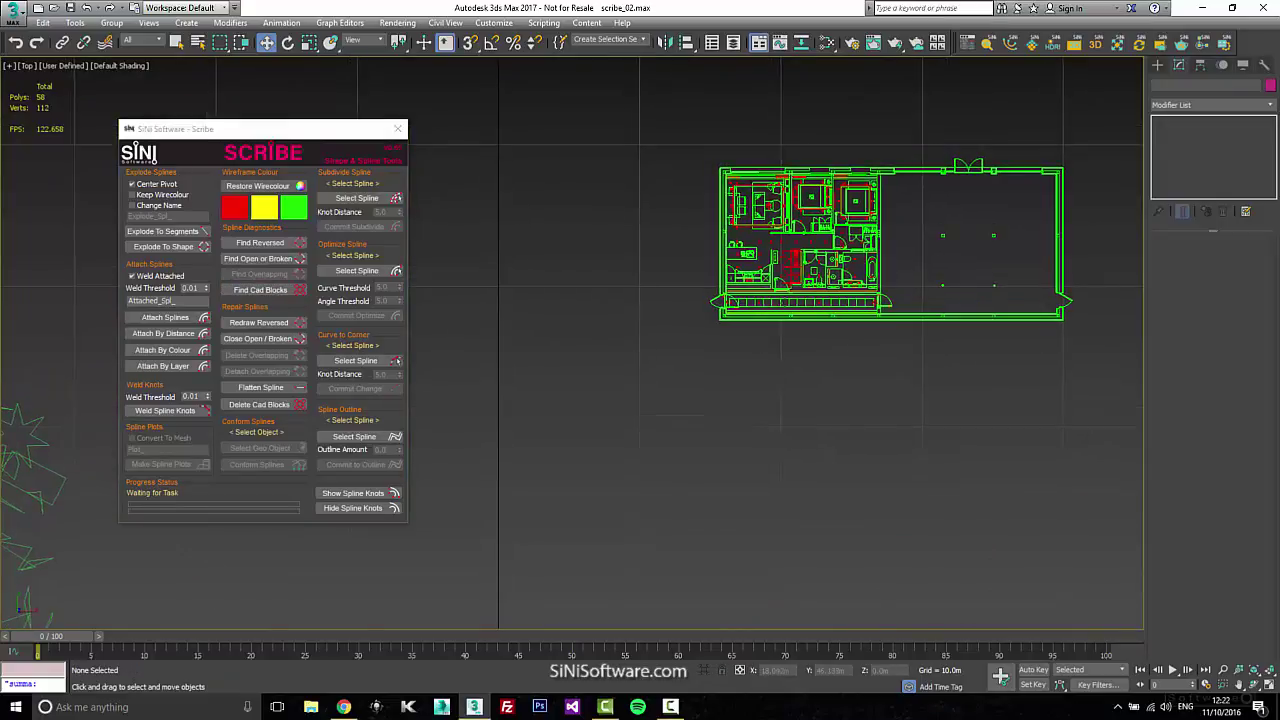
scroll(799, 240, "up", 3)
left_click(790, 287)
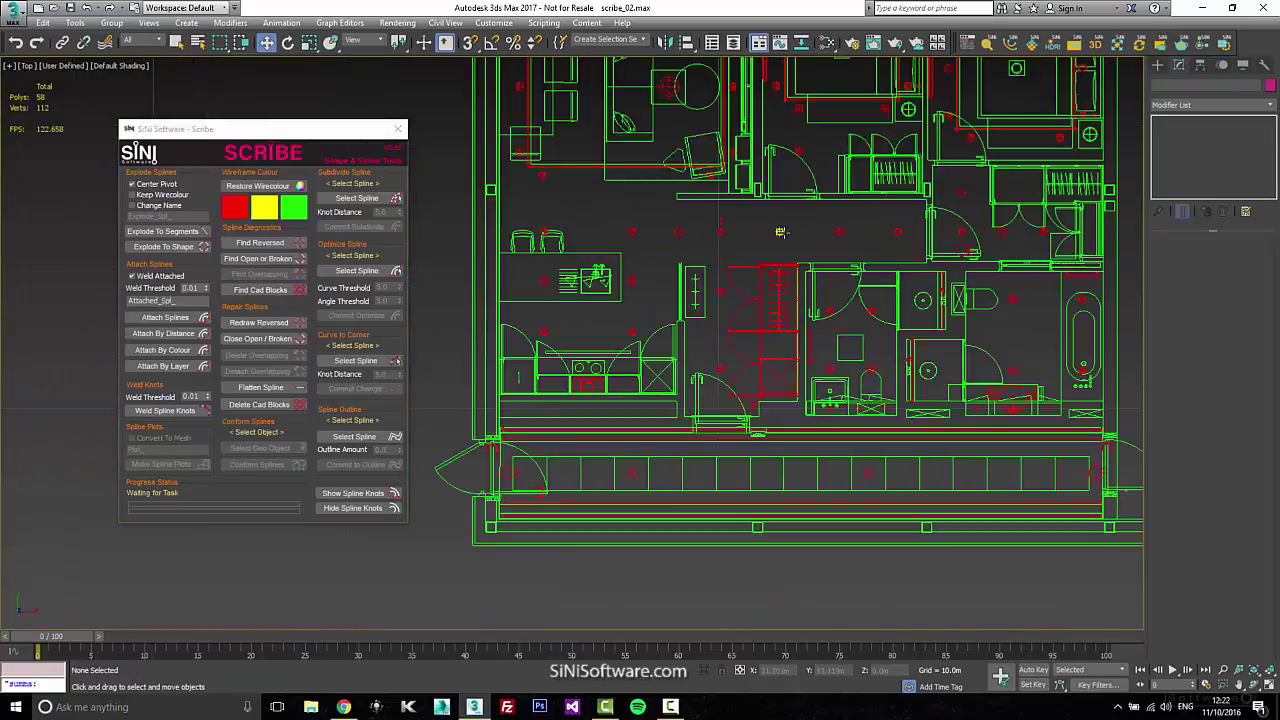
scroll(790, 287, "up", 3)
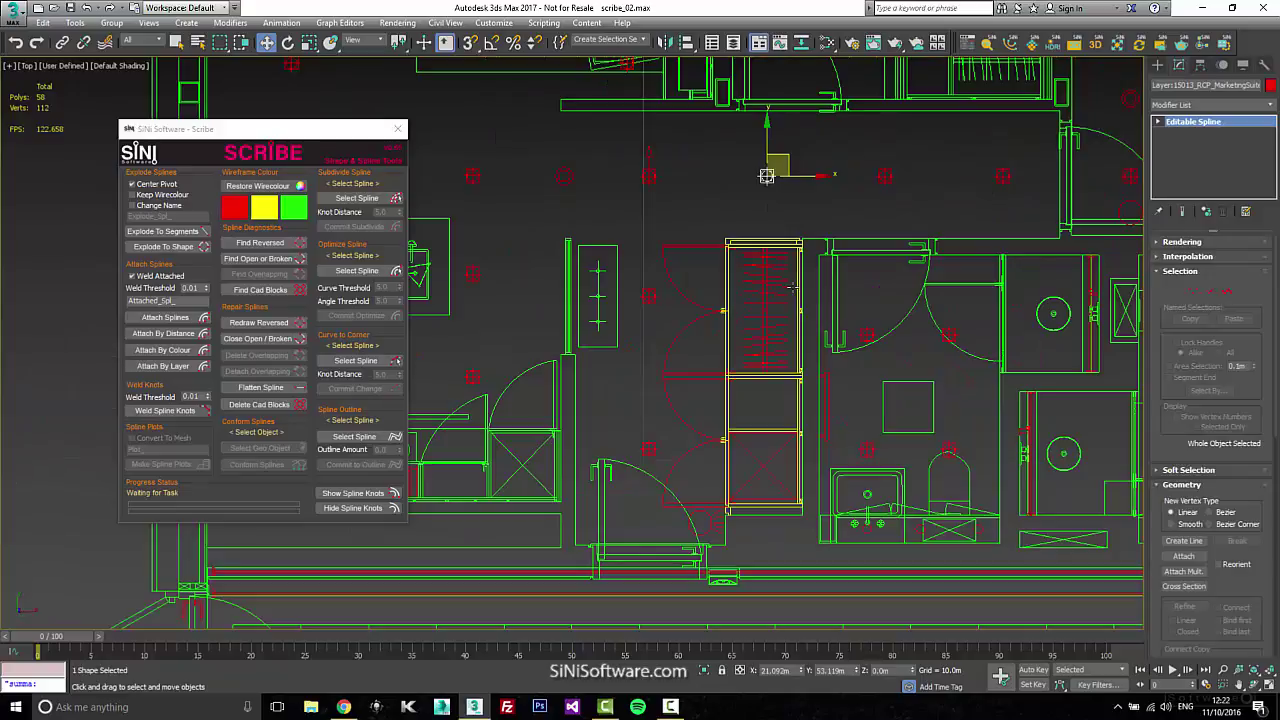
scroll(834, 297, "down", 5)
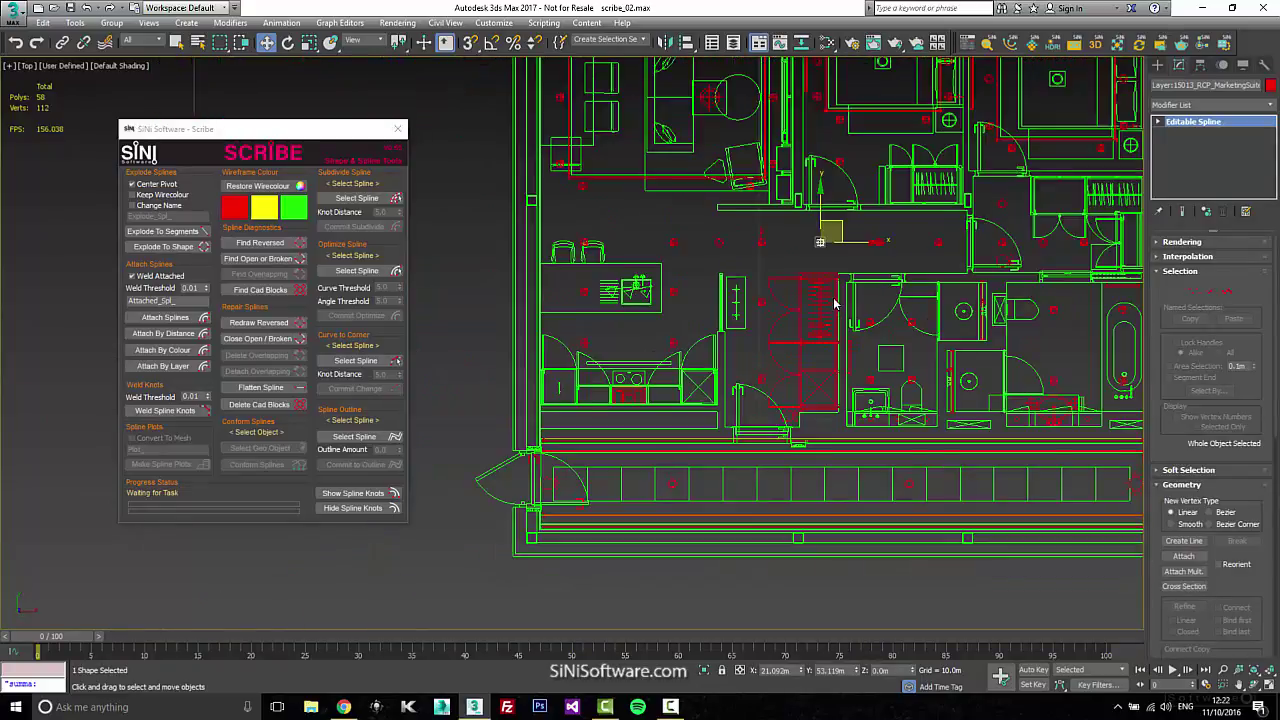
scroll(834, 302, "down", 4)
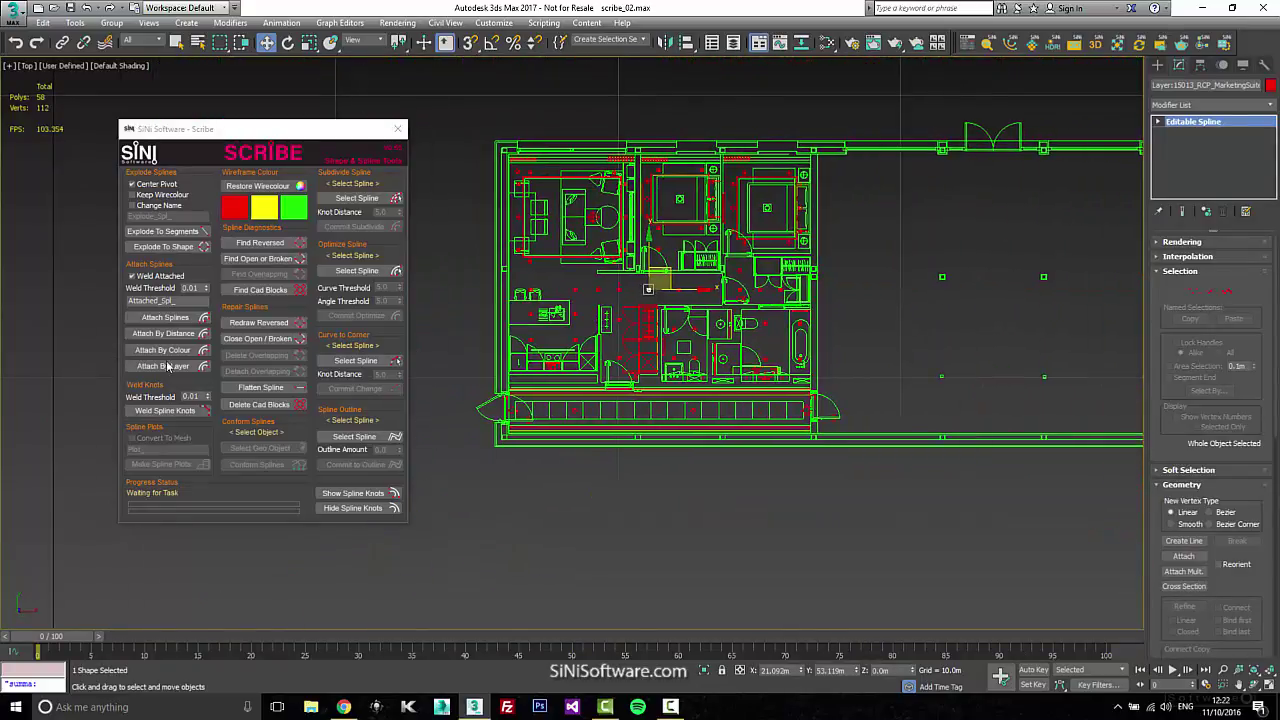
middle_click_drag(762, 331, 768, 344)
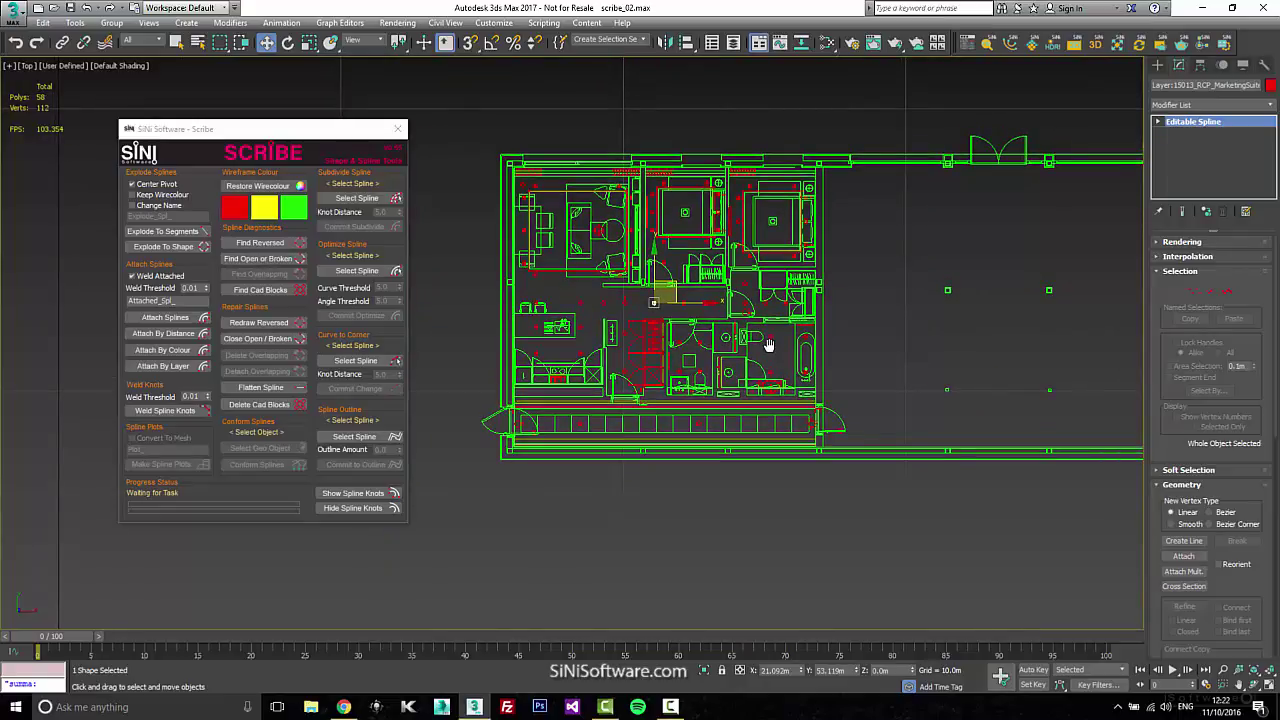
scroll(864, 298, "down", 3)
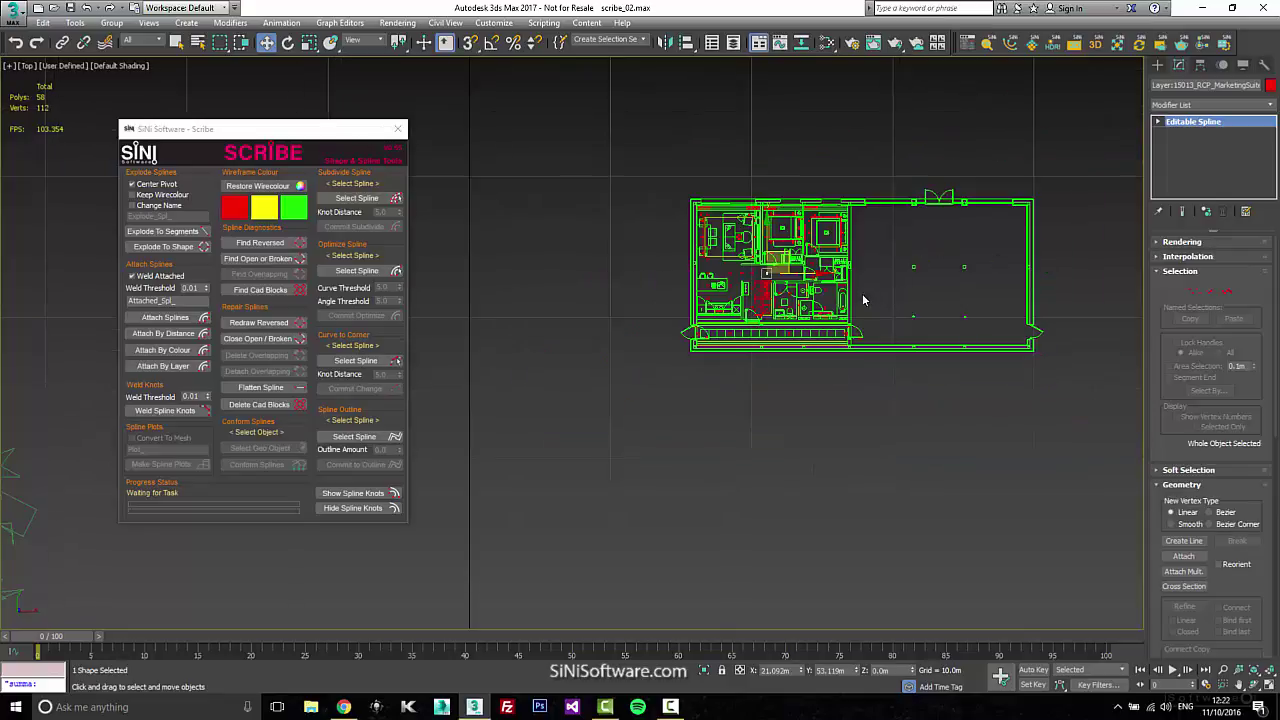
Step: Select every red-flagged spline in the floor plan by wire colour and delete the CAD blocks
left_click_drag(366, 128, 299, 124)
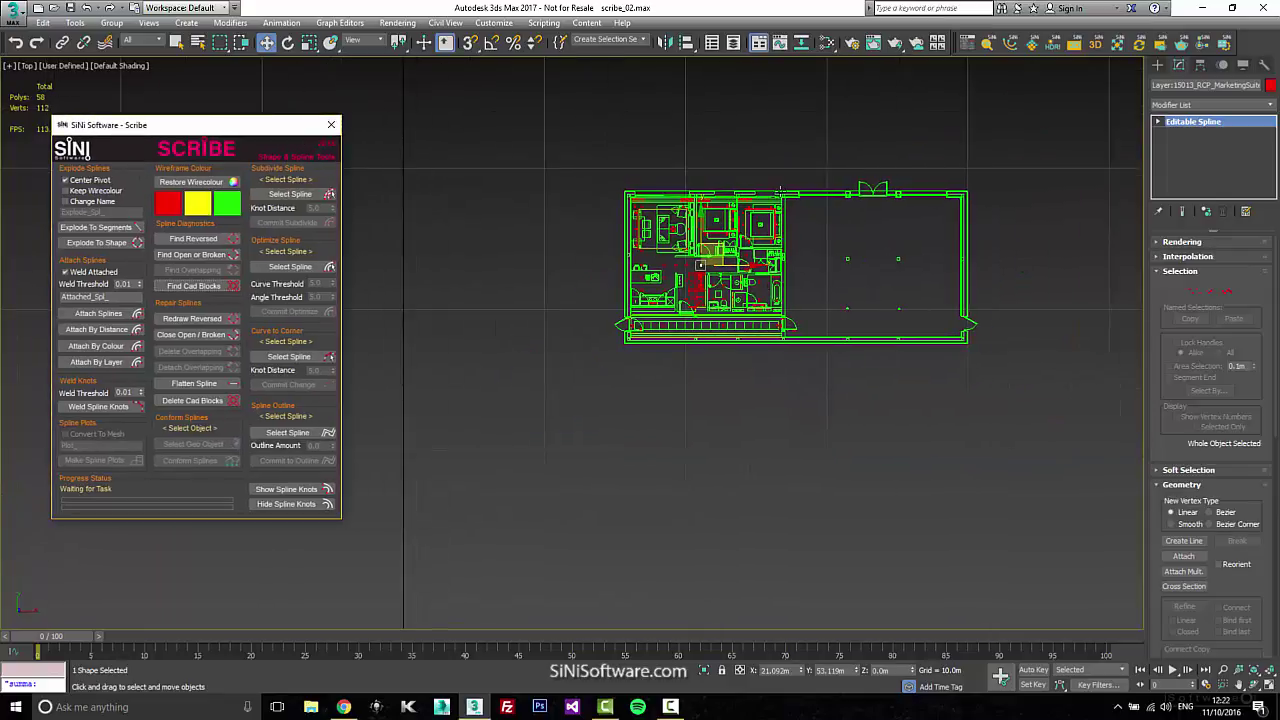
middle_click_drag(699, 391, 747, 384)
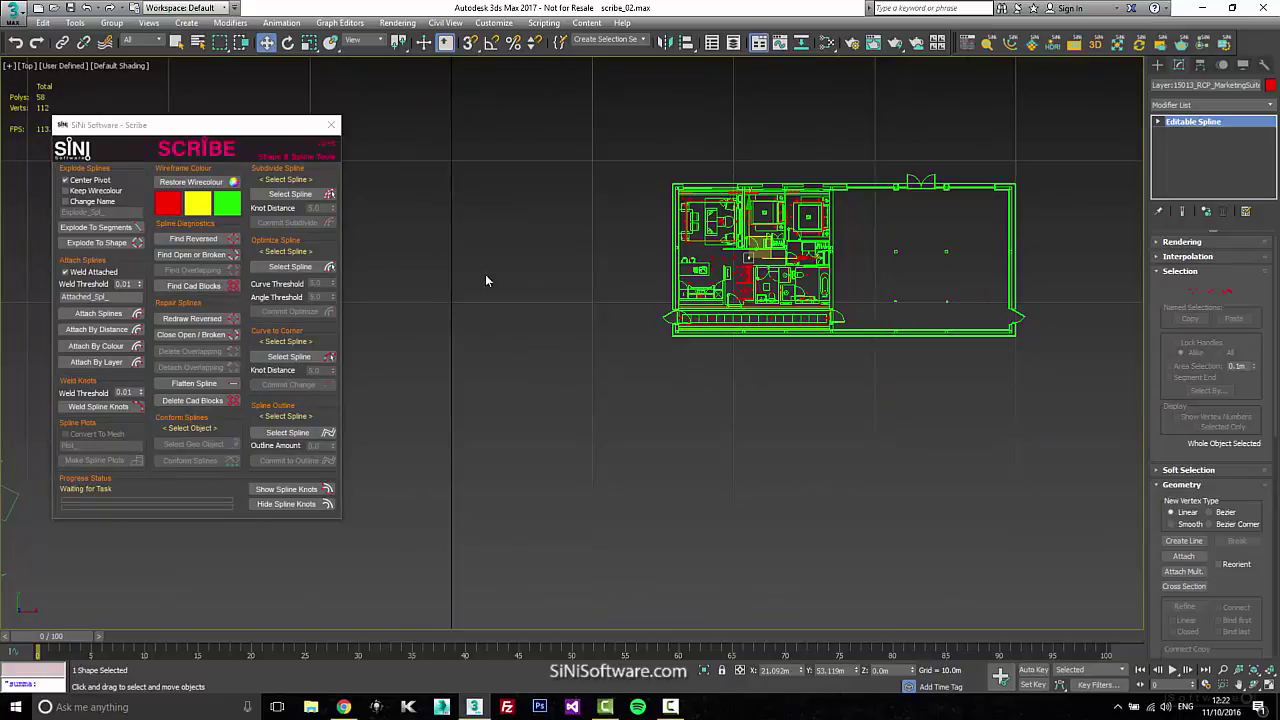
left_click(170, 206)
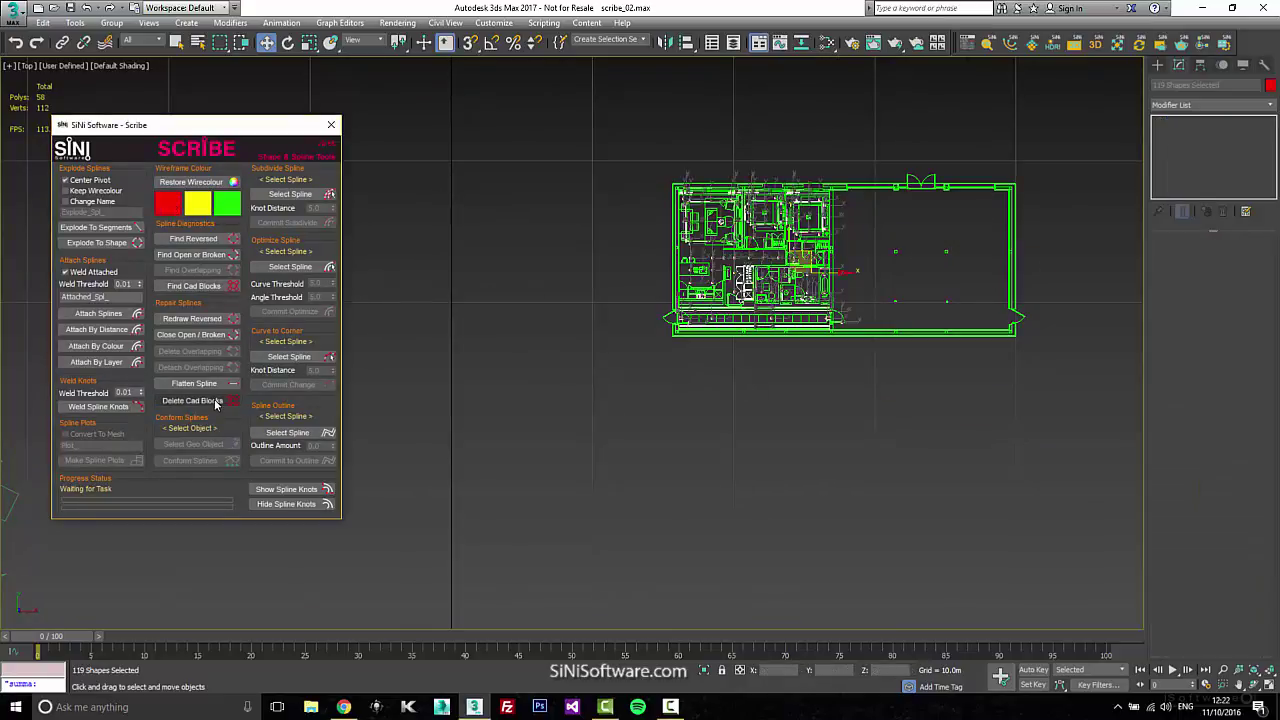
left_click(214, 399)
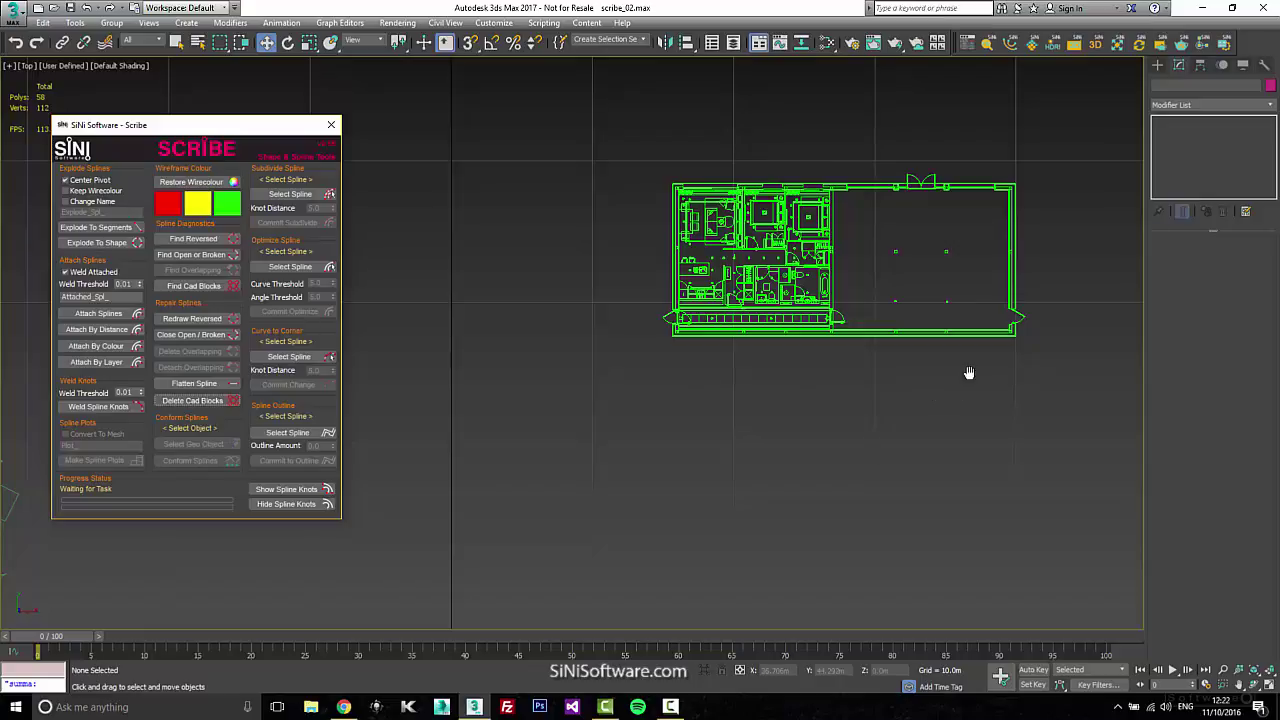
Step: Scan the scene with ForenSic, delete the remaining CAD blocks and close the scene cleaner
scroll(966, 368, "down", 5)
middle_click_drag(957, 357, 699, 268)
scroll(814, 289, "down", 3)
scroll(763, 254, "up", 2)
scroll(706, 287, "up", 2)
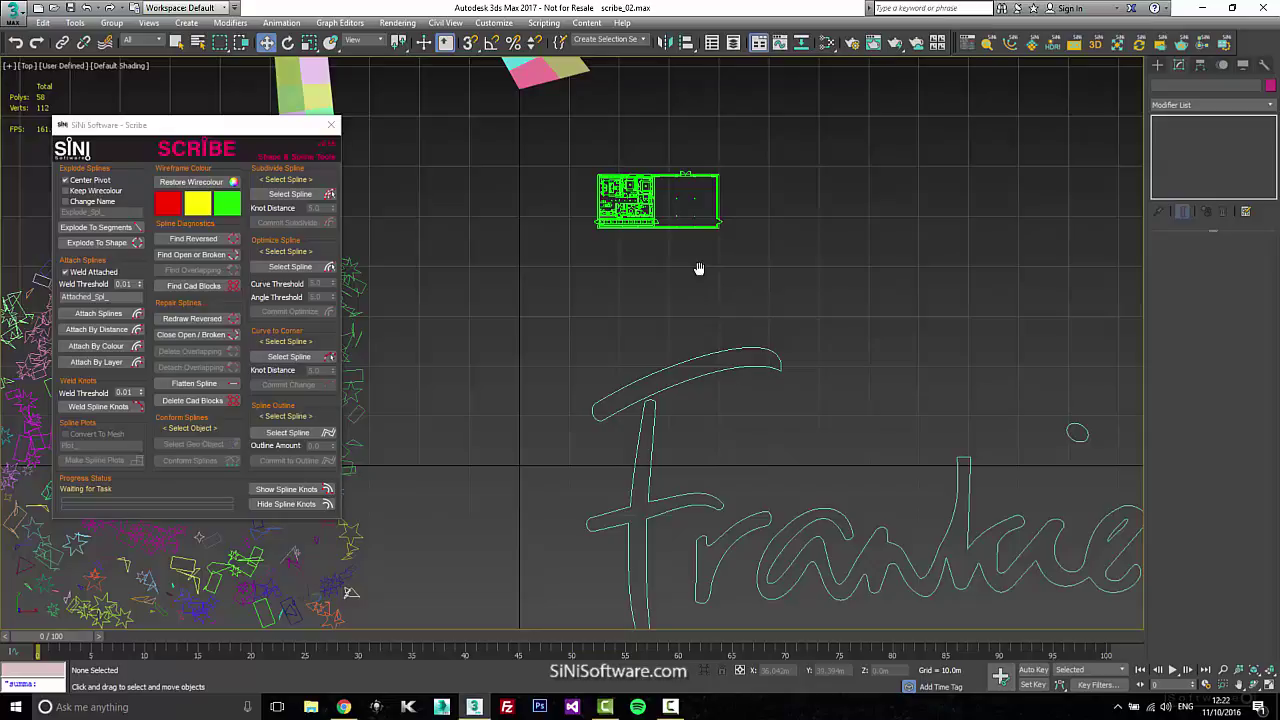
left_click(1005, 46)
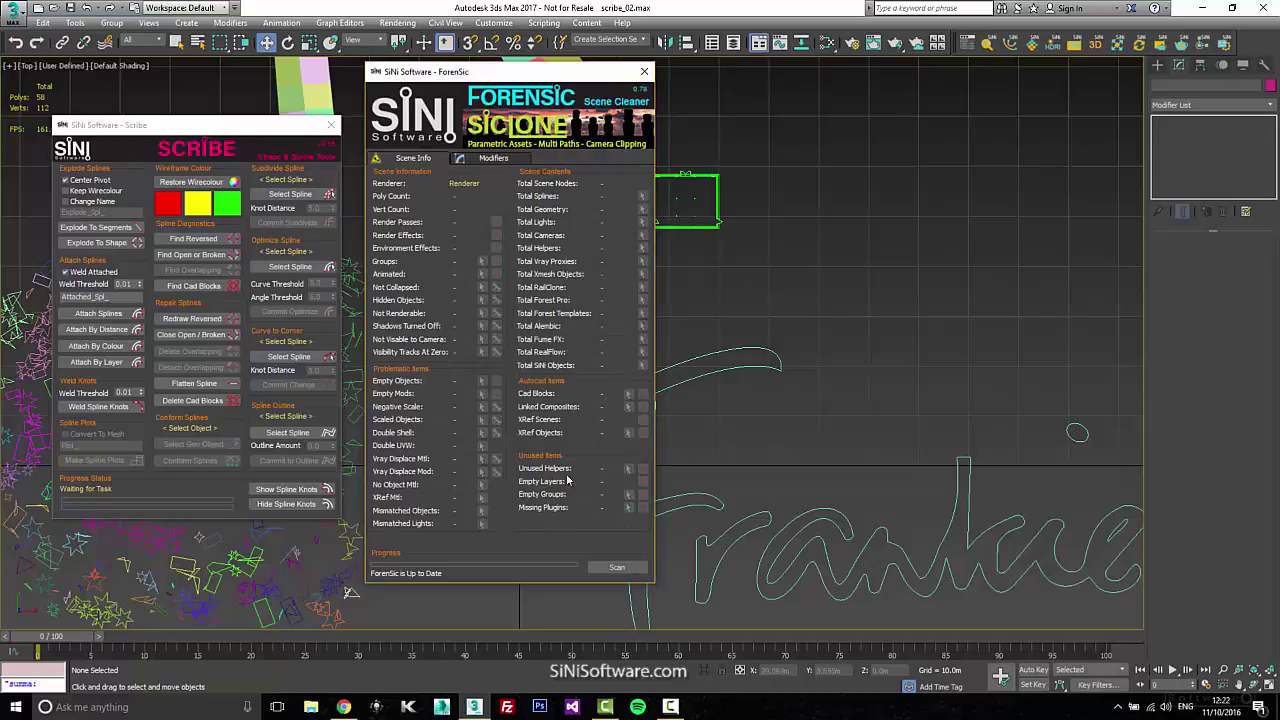
left_click(620, 569)
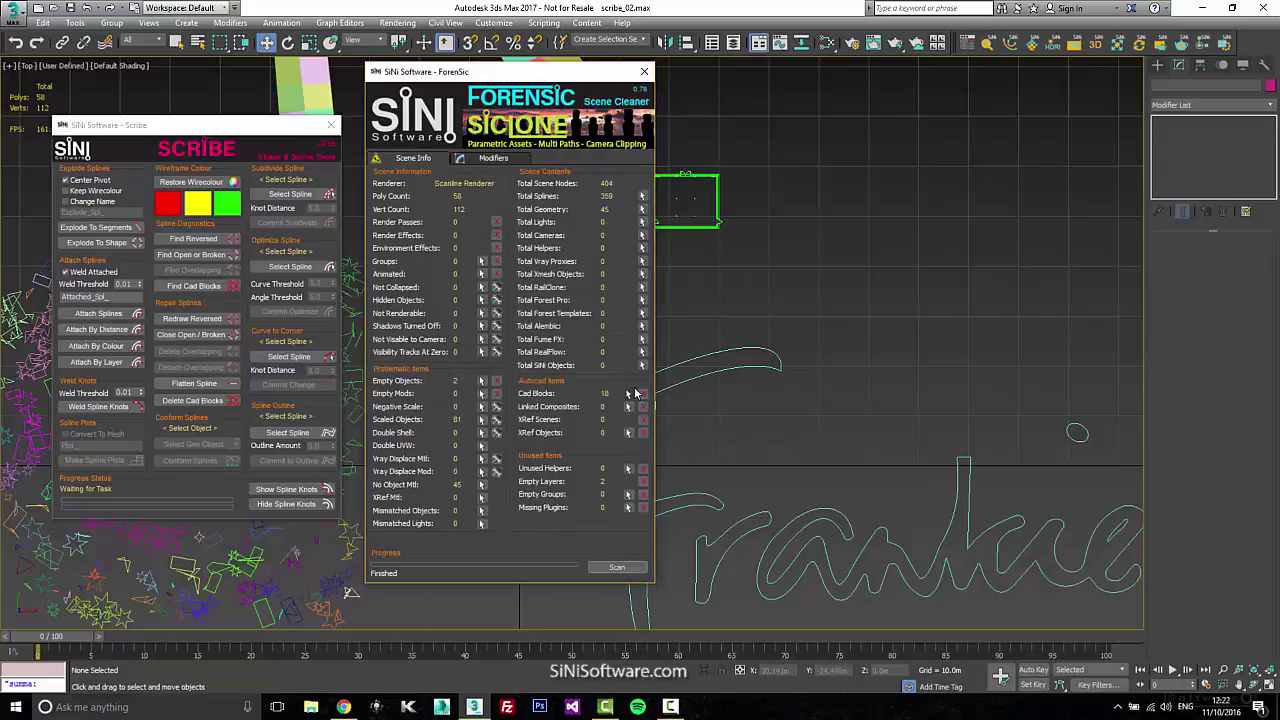
left_click(642, 393)
left_click(645, 72)
Step: Attach all the Frankie & Benny's lettering splines into a single spline with welding enabled, and select the attached lettering
middle_click_drag(802, 128, 818, 121)
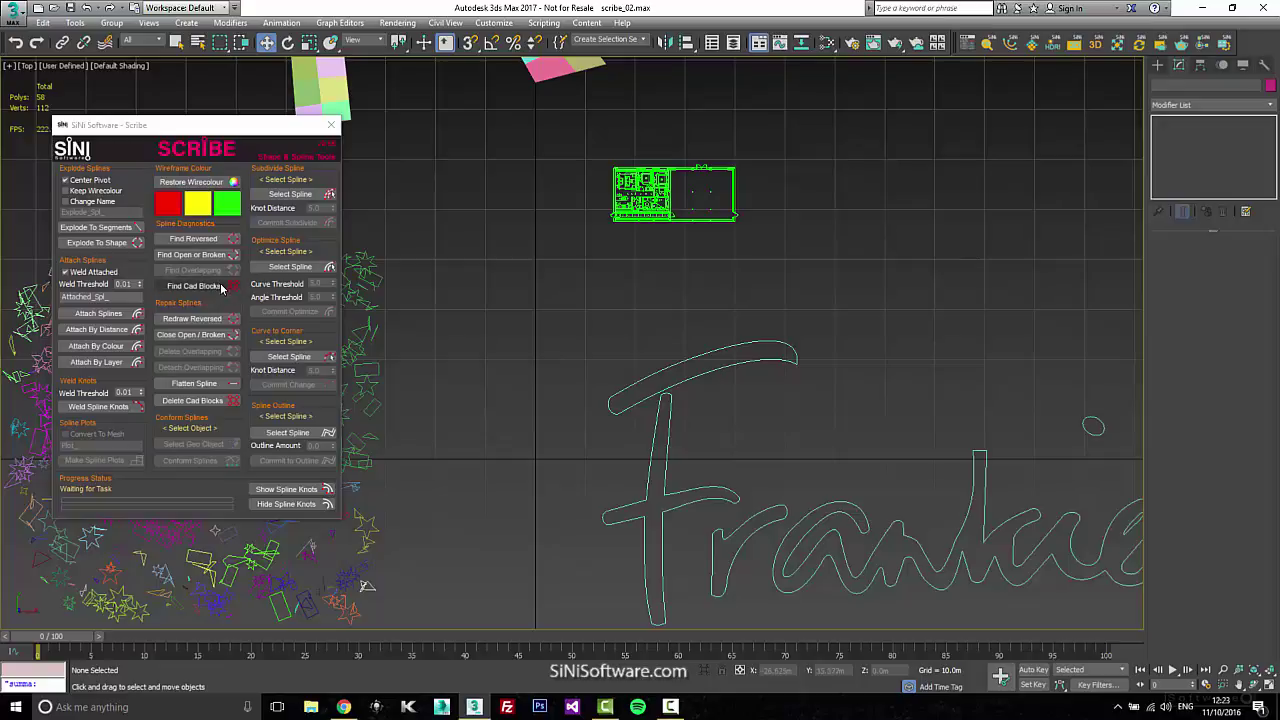
middle_click_drag(593, 349, 529, 280)
scroll(529, 280, "down", 2)
middle_click_drag(820, 446, 721, 441)
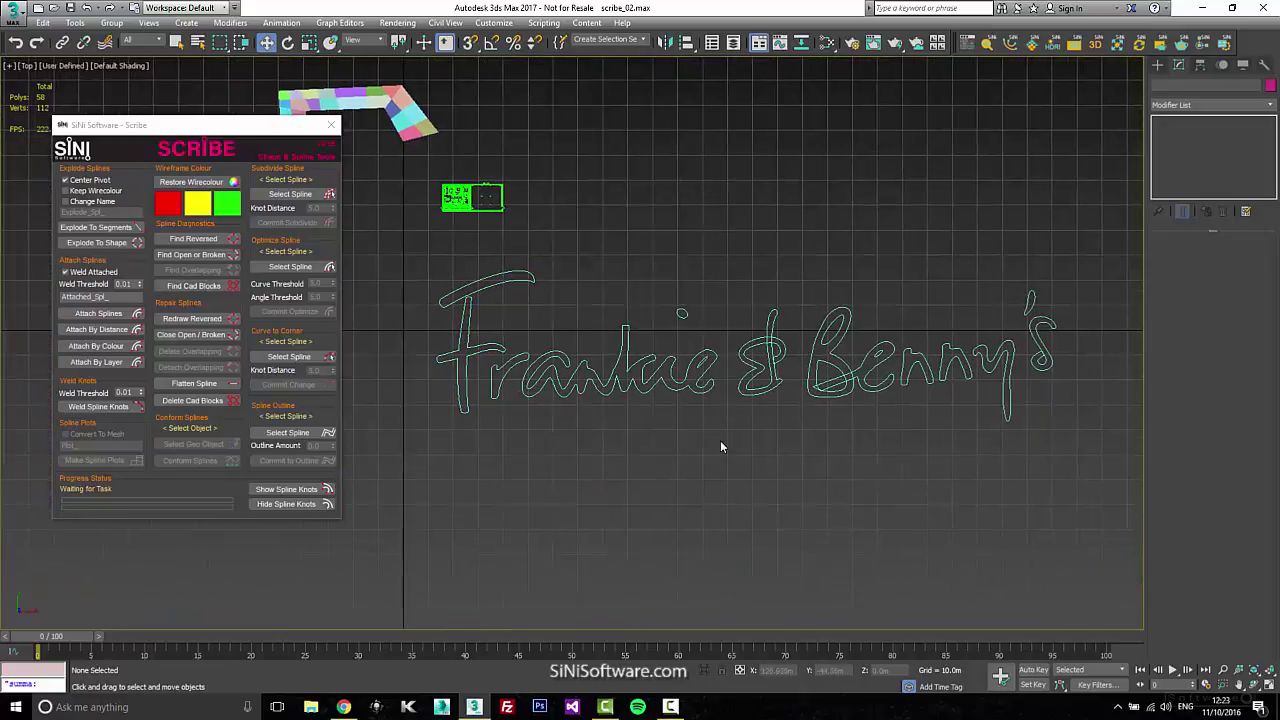
scroll(721, 441, "up", 1)
scroll(656, 491, "down", 3)
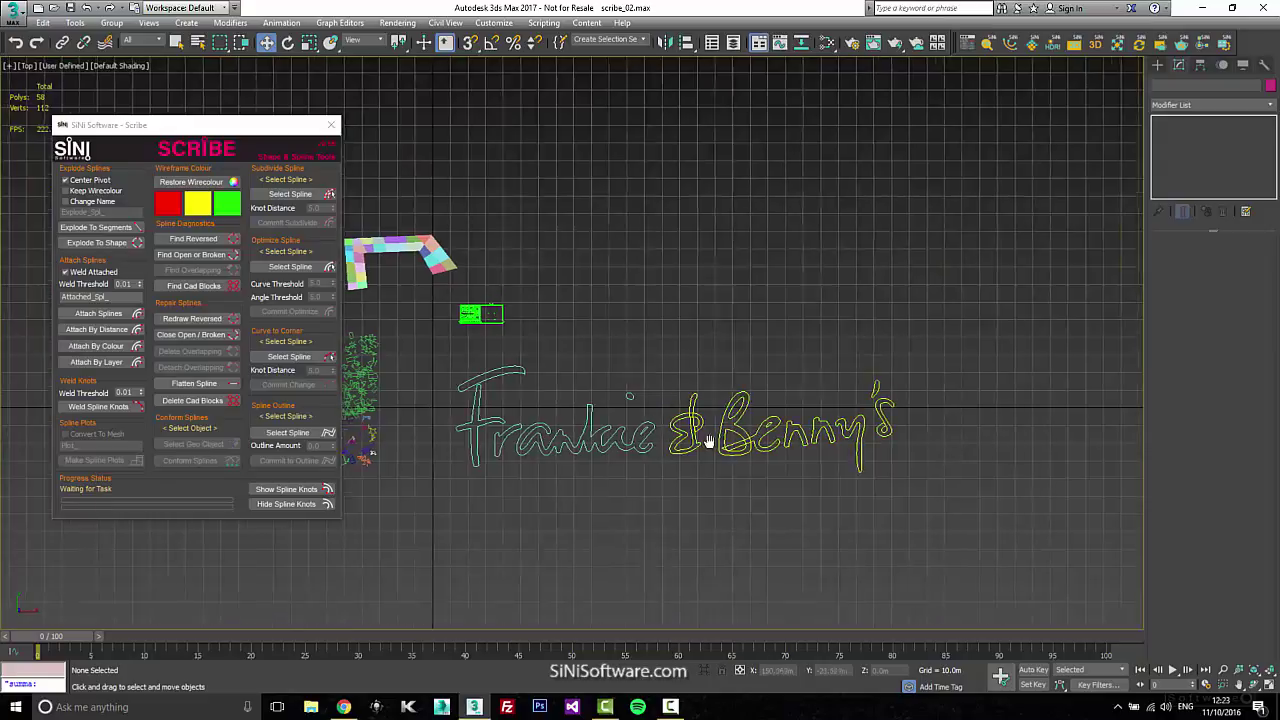
middle_click_drag(657, 490, 720, 470)
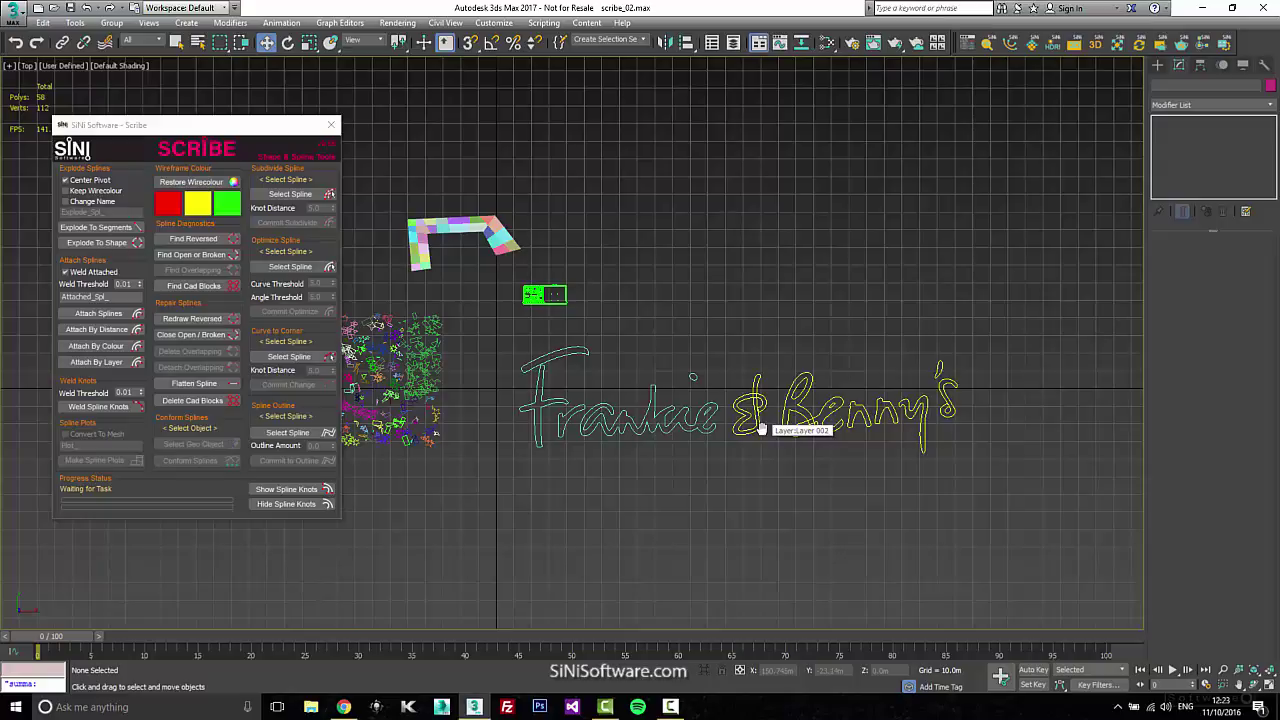
scroll(638, 460, "up", 3)
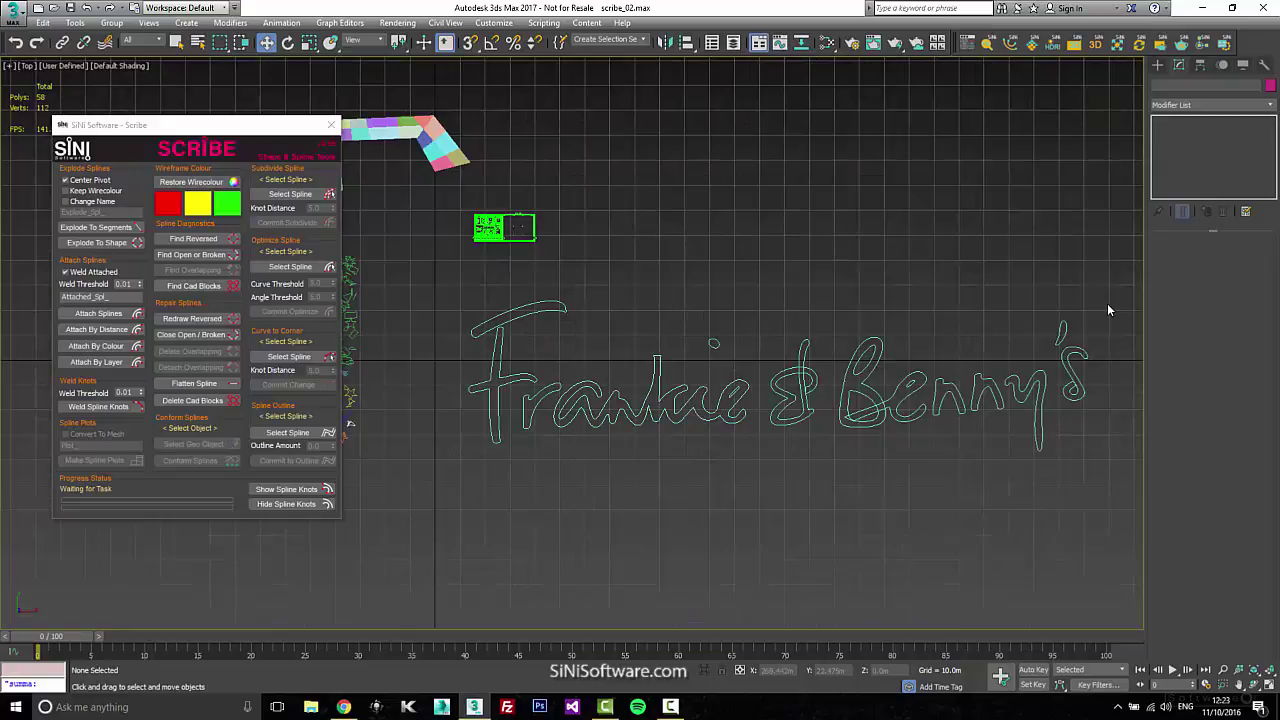
left_click_drag(1088, 322, 480, 558)
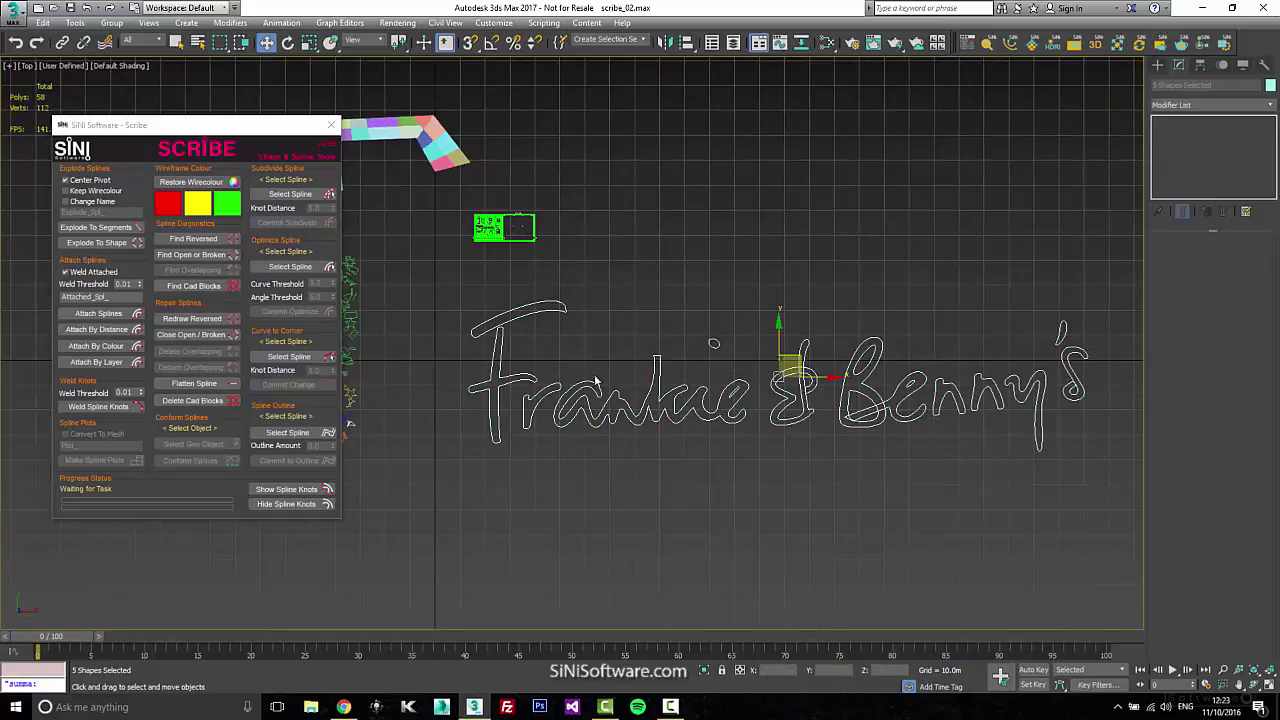
left_click(98, 313)
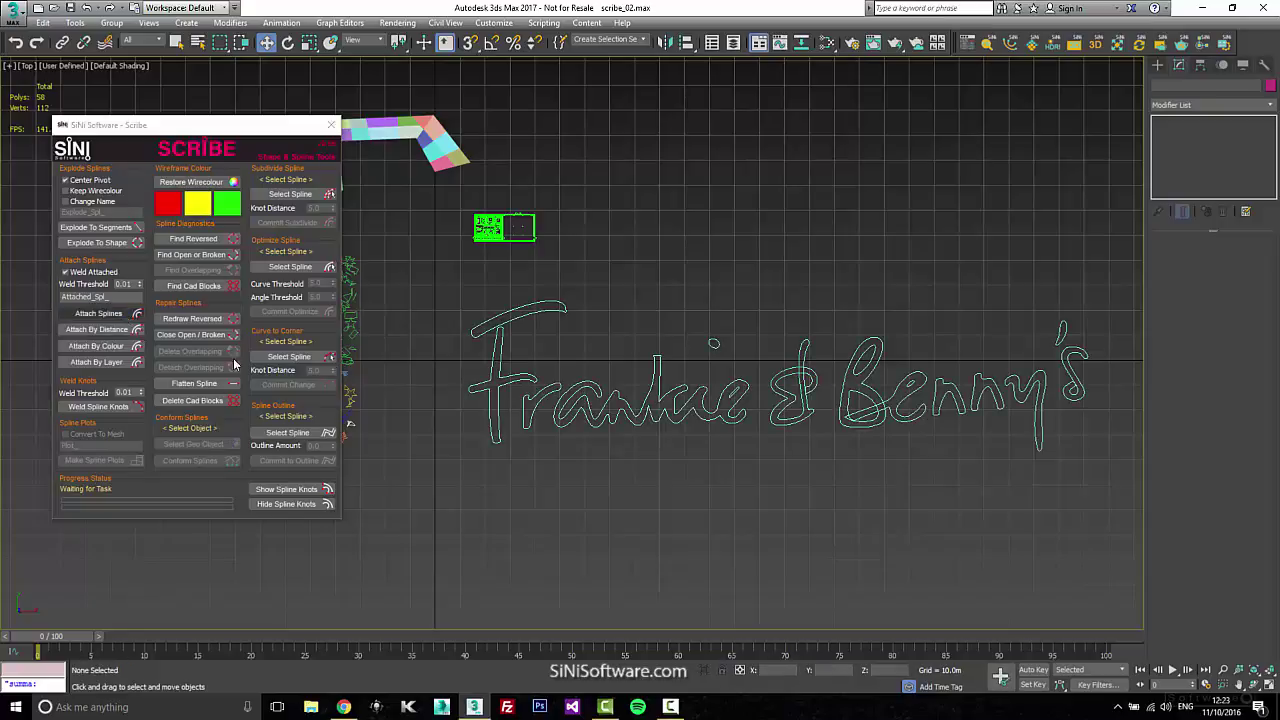
left_click(861, 382)
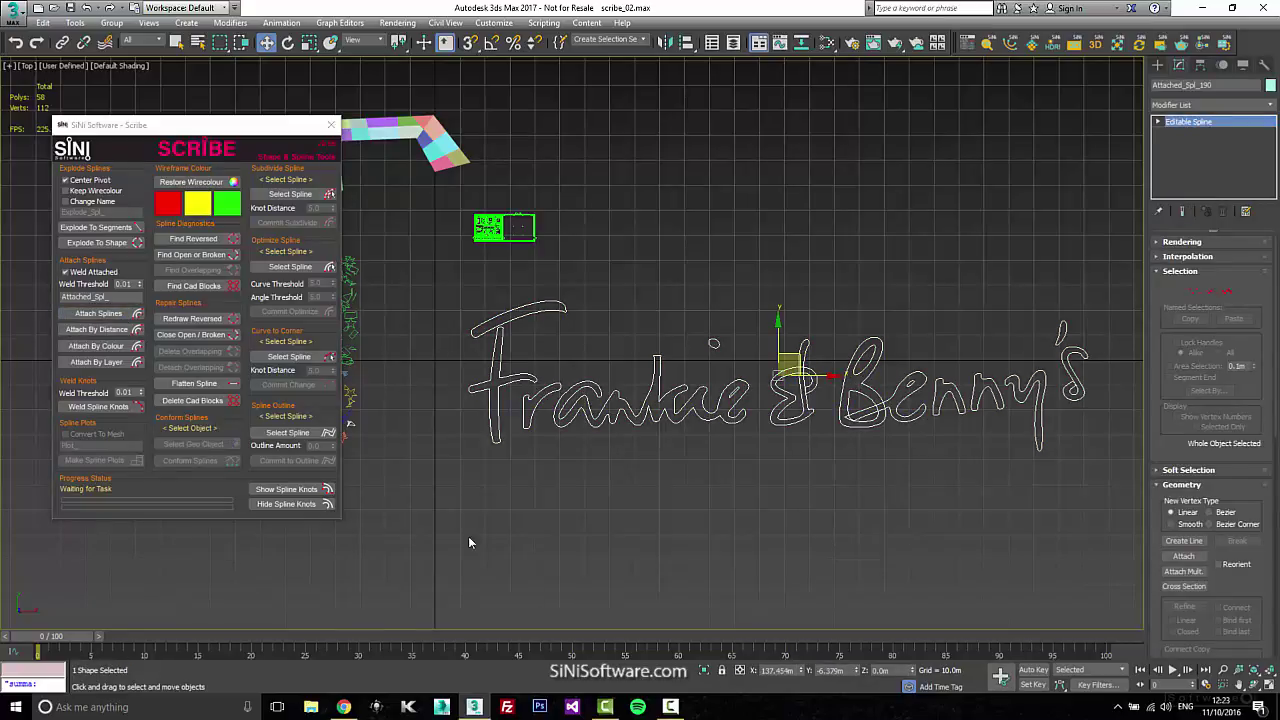
Step: Examine the attached lettering's outline, both as a whole and close up around the first word
scroll(585, 529, "up", 2)
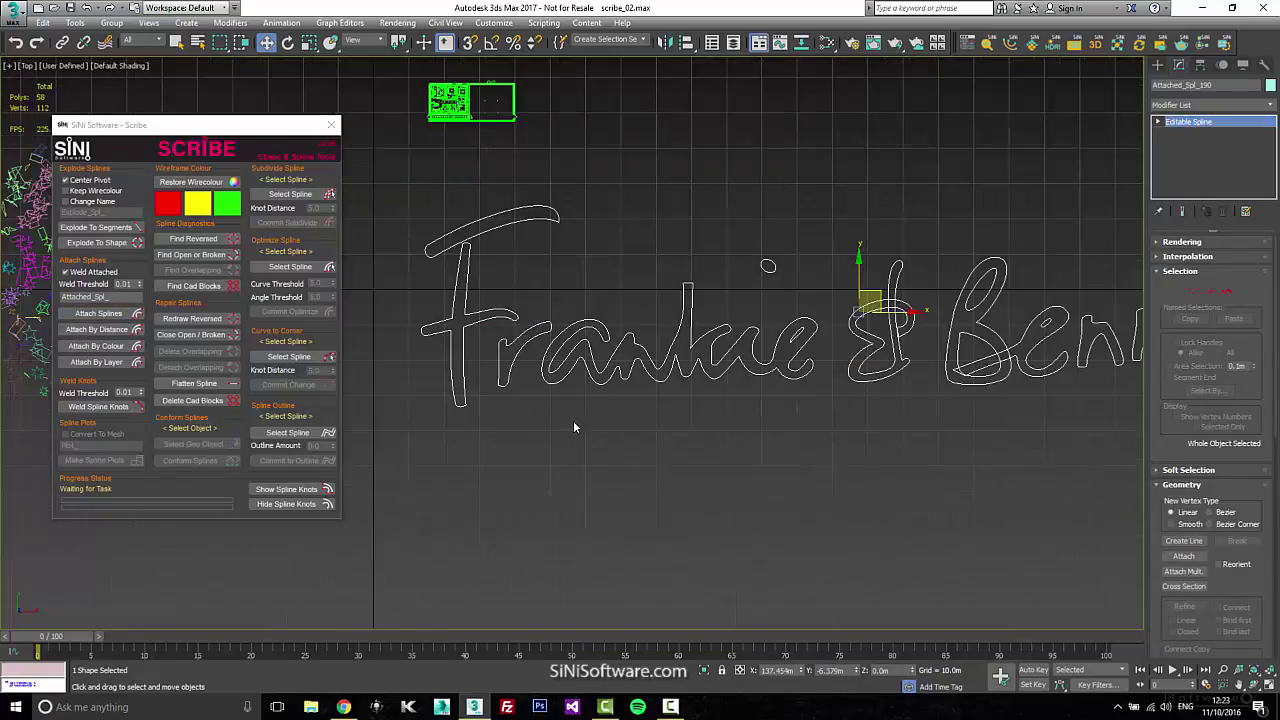
middle_click_drag(573, 420, 475, 433)
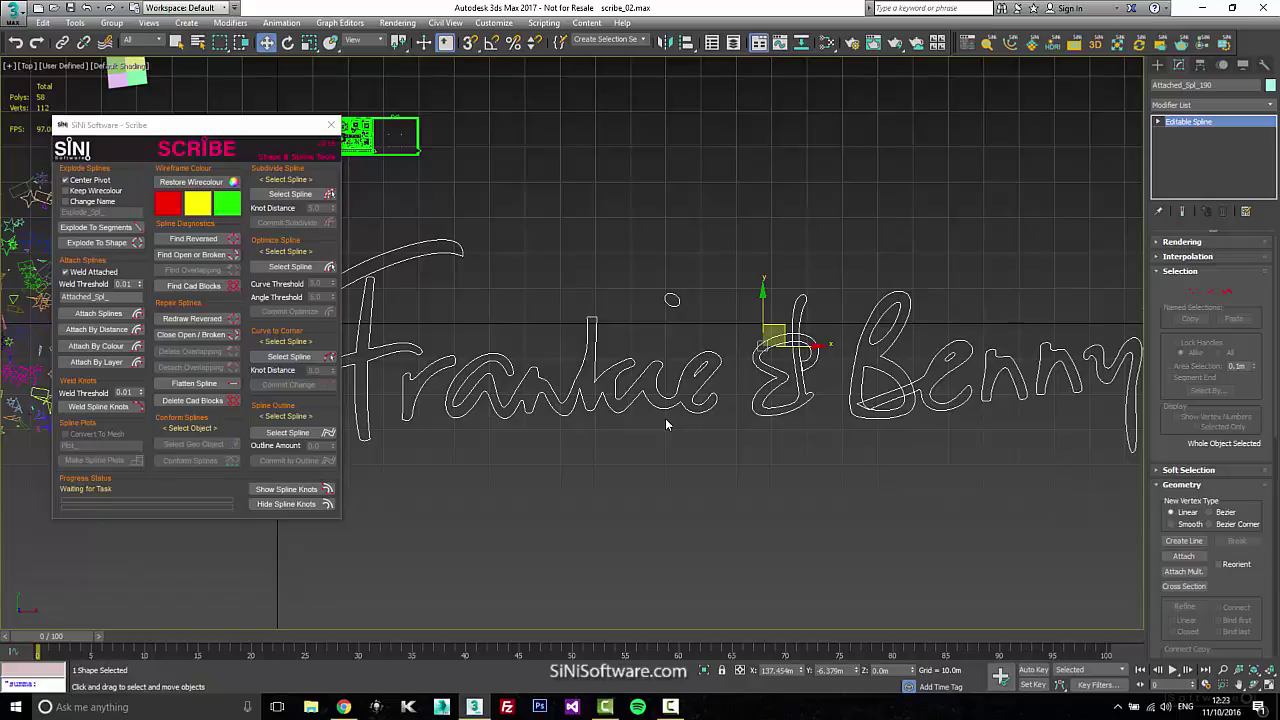
scroll(680, 302, "down", 5)
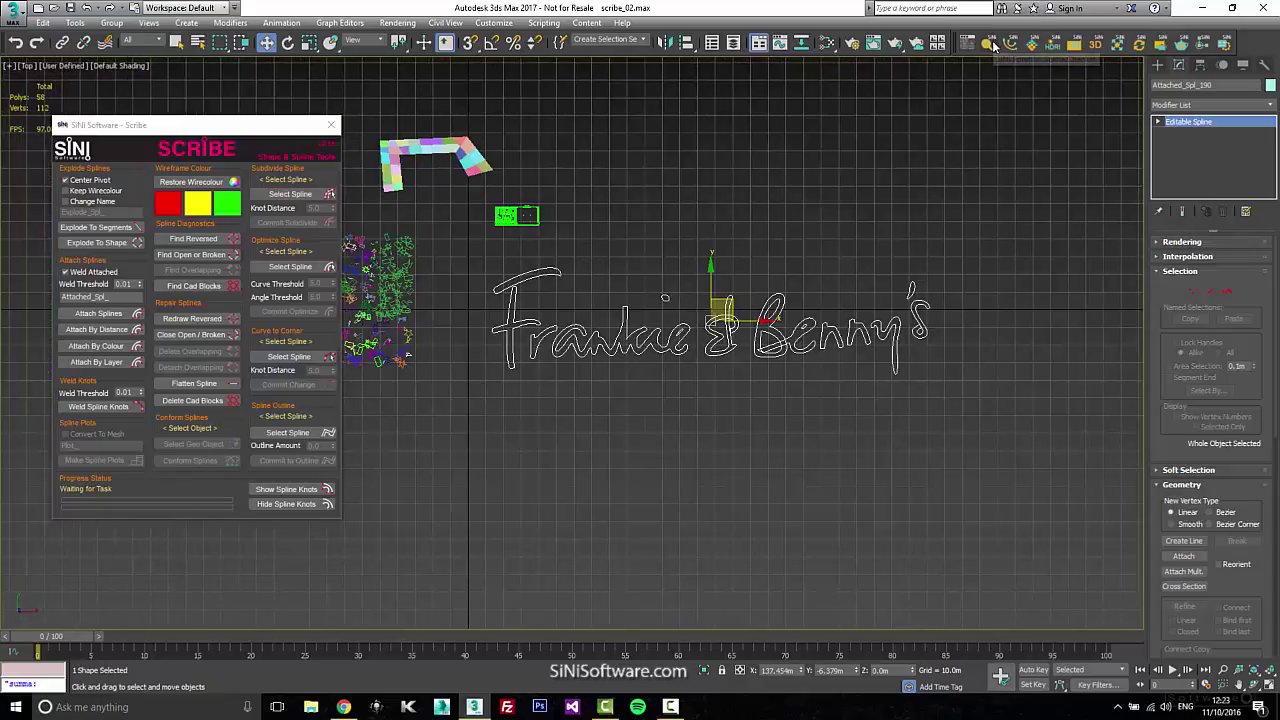
middle_click_drag(517, 312, 524, 307)
scroll(522, 307, "up", 5)
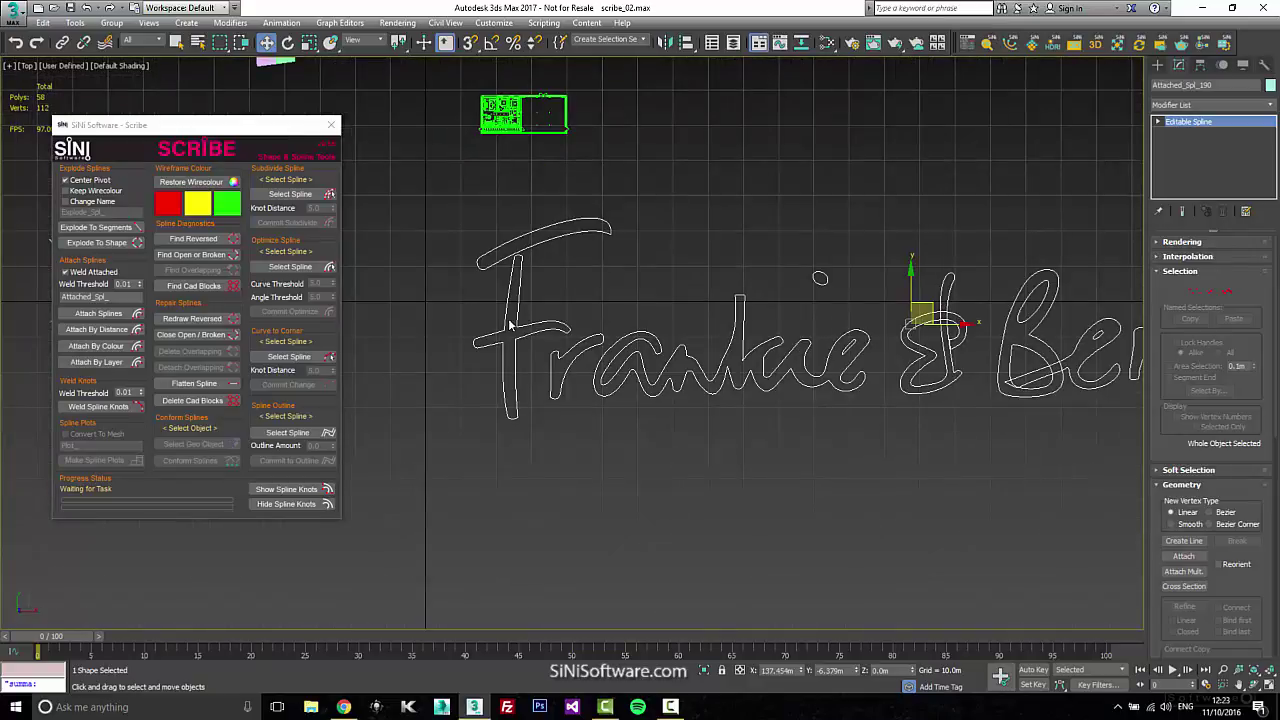
middle_click_drag(484, 366, 480, 366)
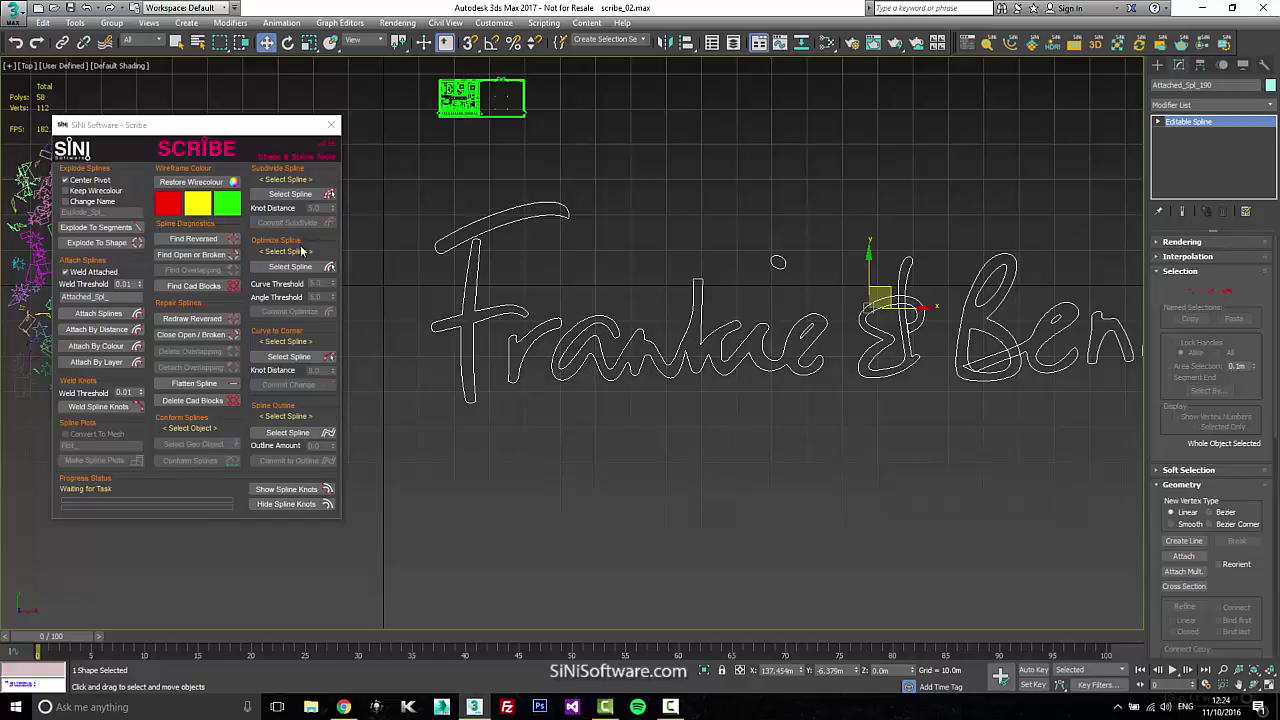
scroll(522, 266, "up", 4)
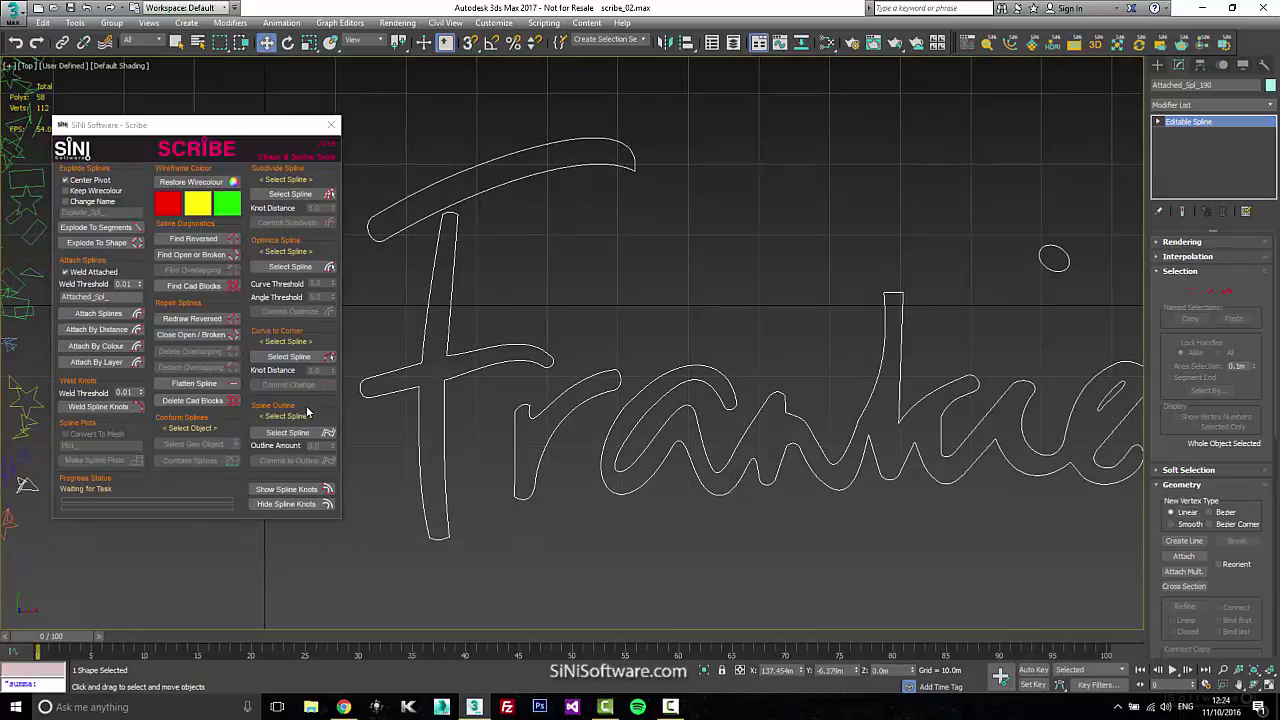
middle_click_drag(681, 438, 675, 430)
scroll(718, 505, "down", 2)
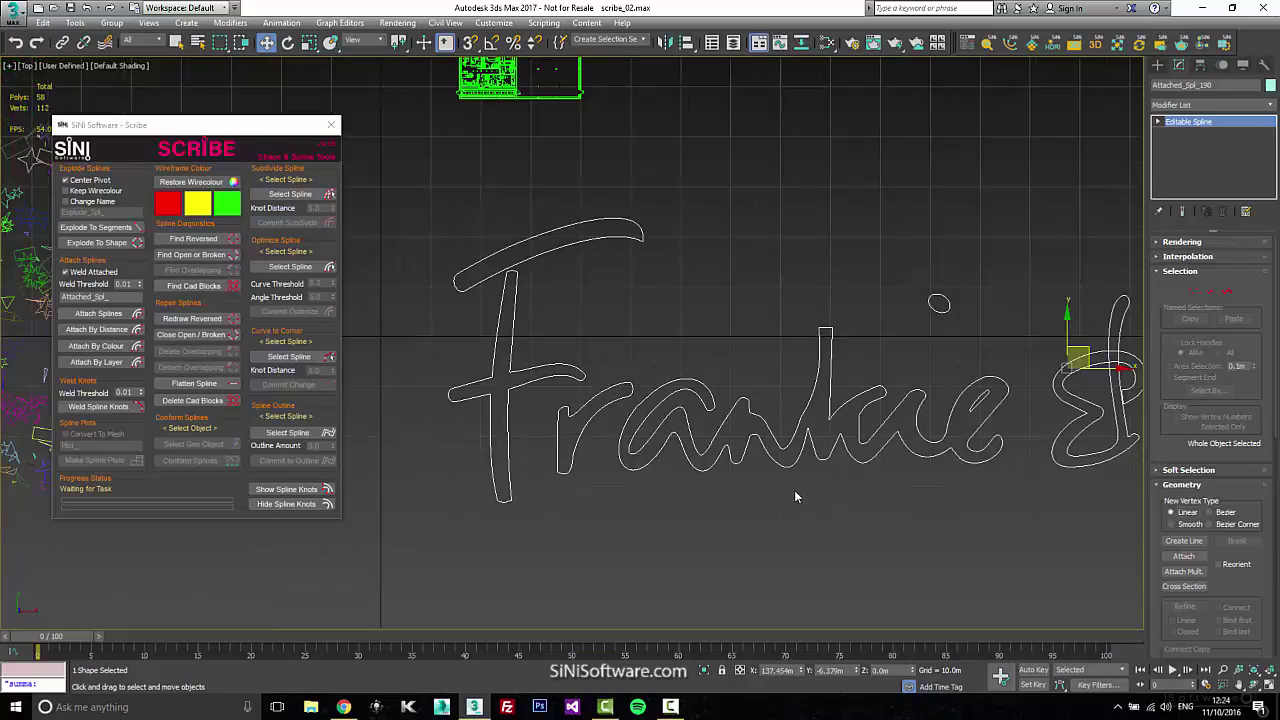
Step: Select every vertex of the attached lettering spline to check its vertex count
middle_click_drag(795, 491, 588, 483)
middle_click_drag(479, 463, 546, 463)
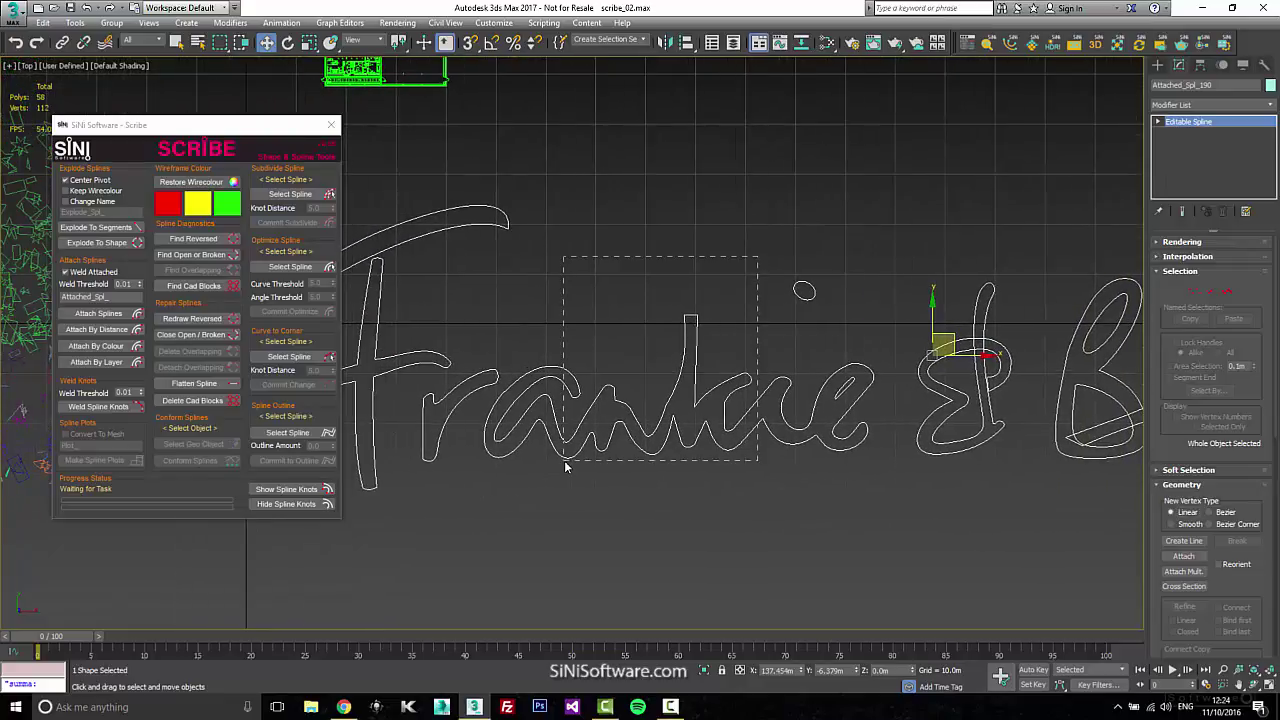
scroll(575, 460, "up", 1)
key("1")
key("ctrl+a")
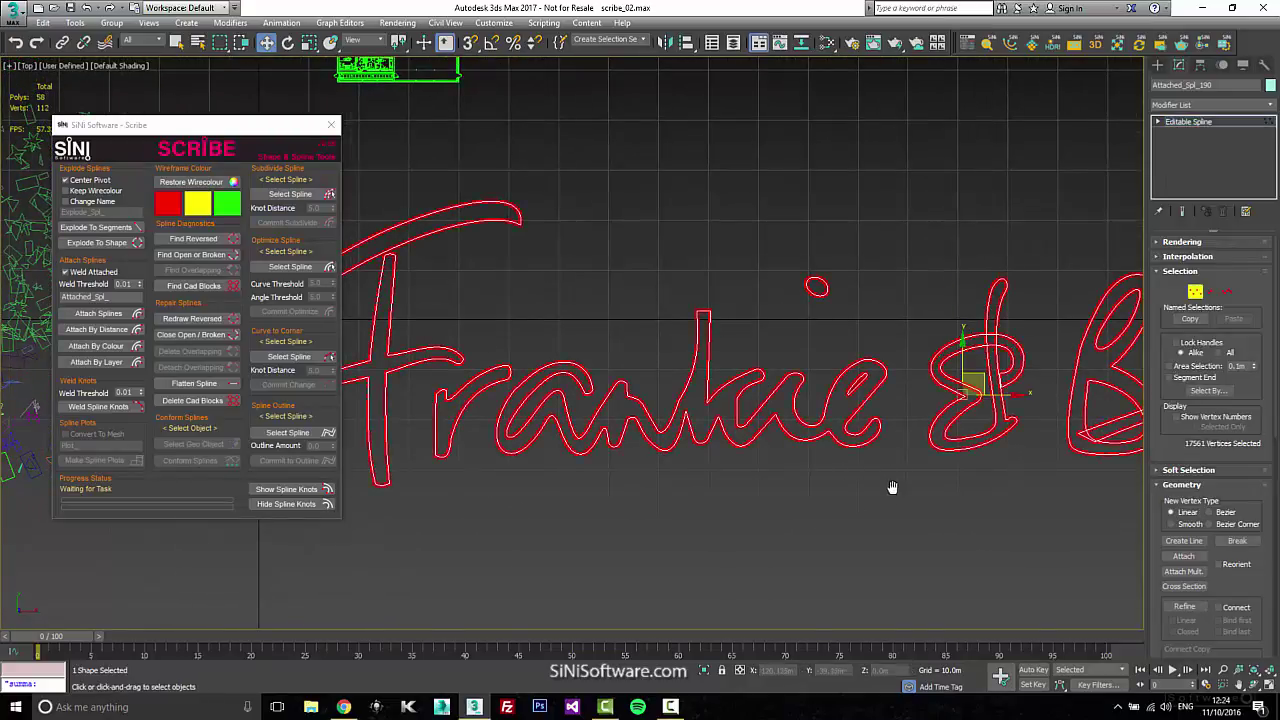
middle_click_drag(892, 487, 907, 477)
scroll(874, 452, "up", 2)
scroll(867, 458, "down", 3)
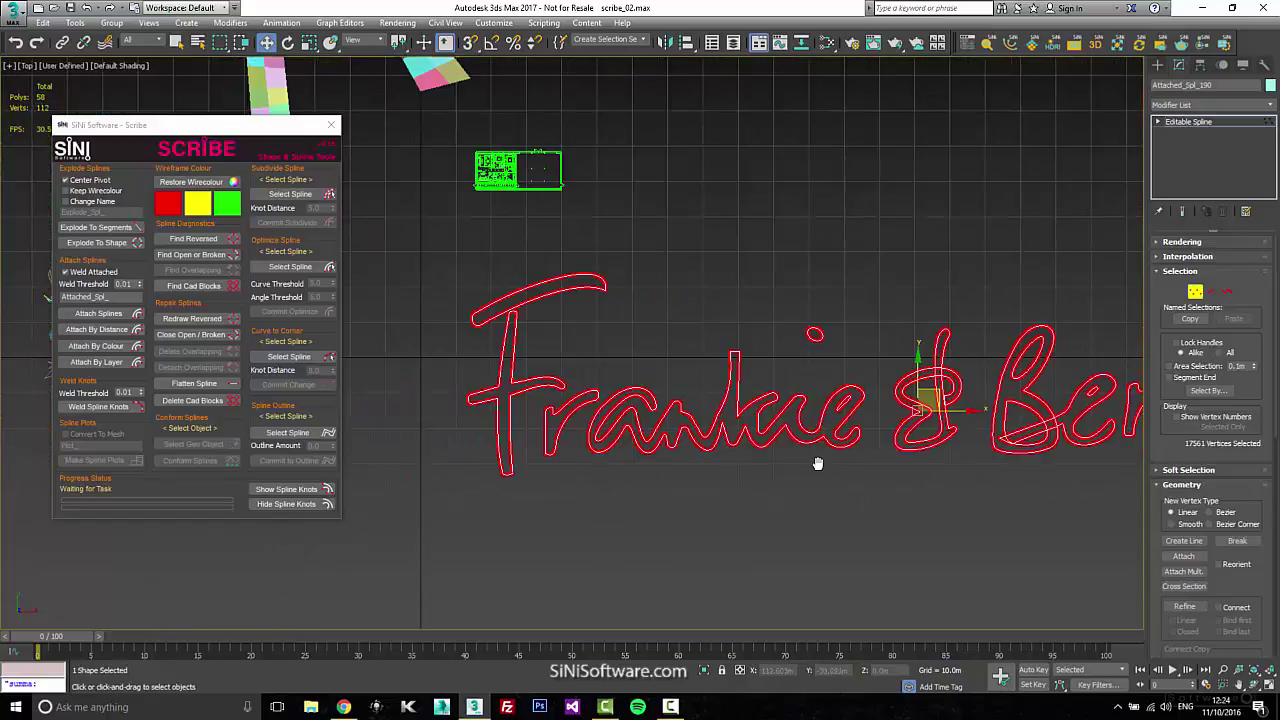
Step: Choose the lettering spline as the Optimize Spline target and inspect the previewed knots along the letters and ampersand
left_click(296, 269)
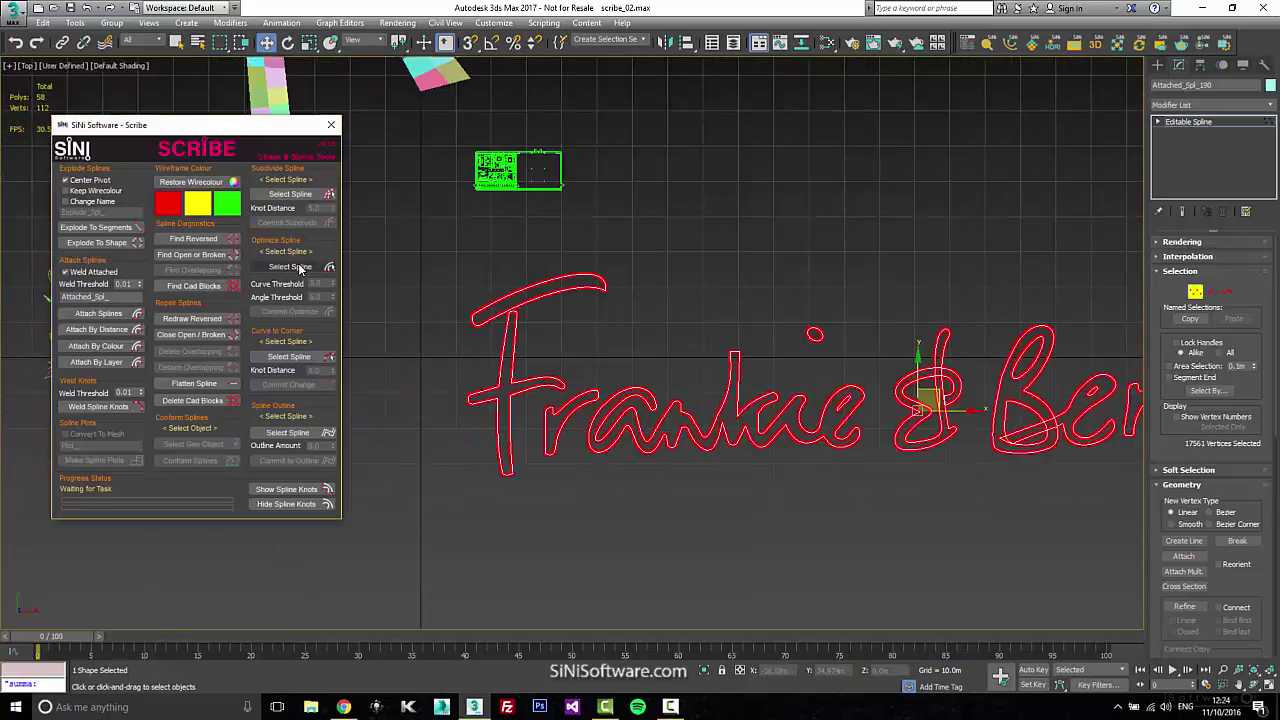
left_click(665, 430)
middle_click_drag(731, 471, 722, 453)
scroll(727, 442, "up", 3)
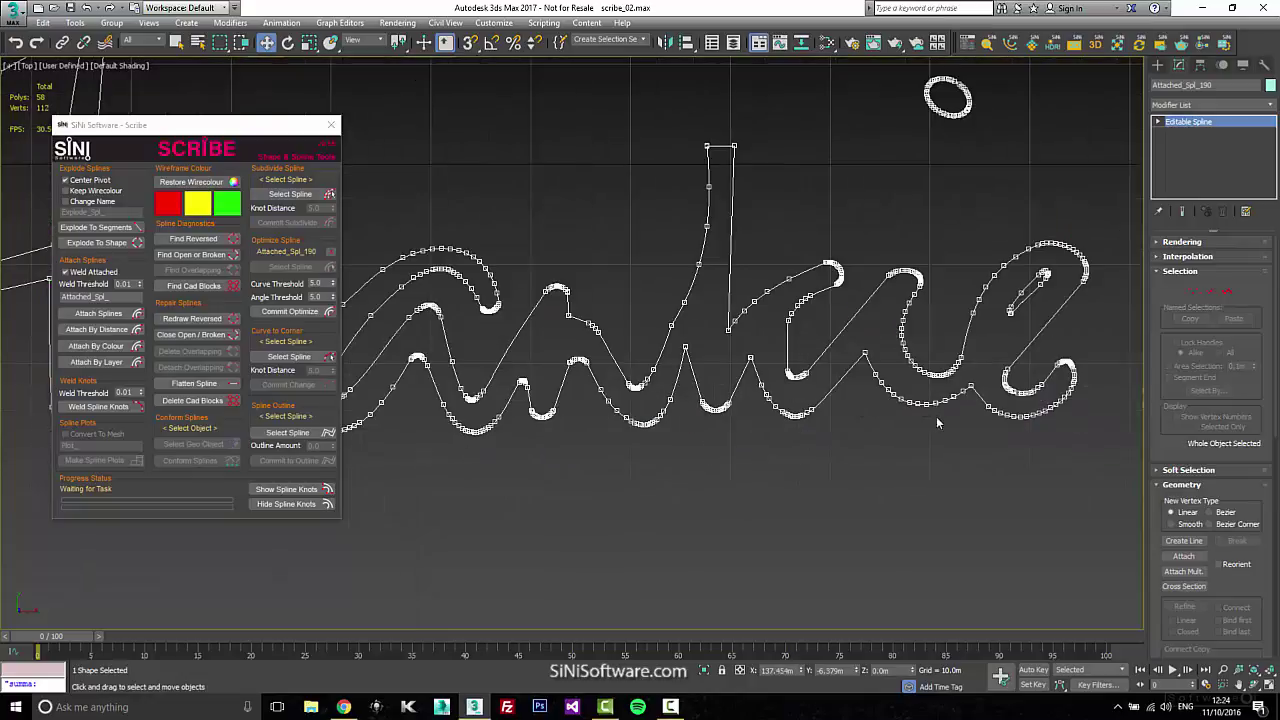
middle_click_drag(936, 417, 719, 459)
middle_click_drag(1062, 430, 661, 456)
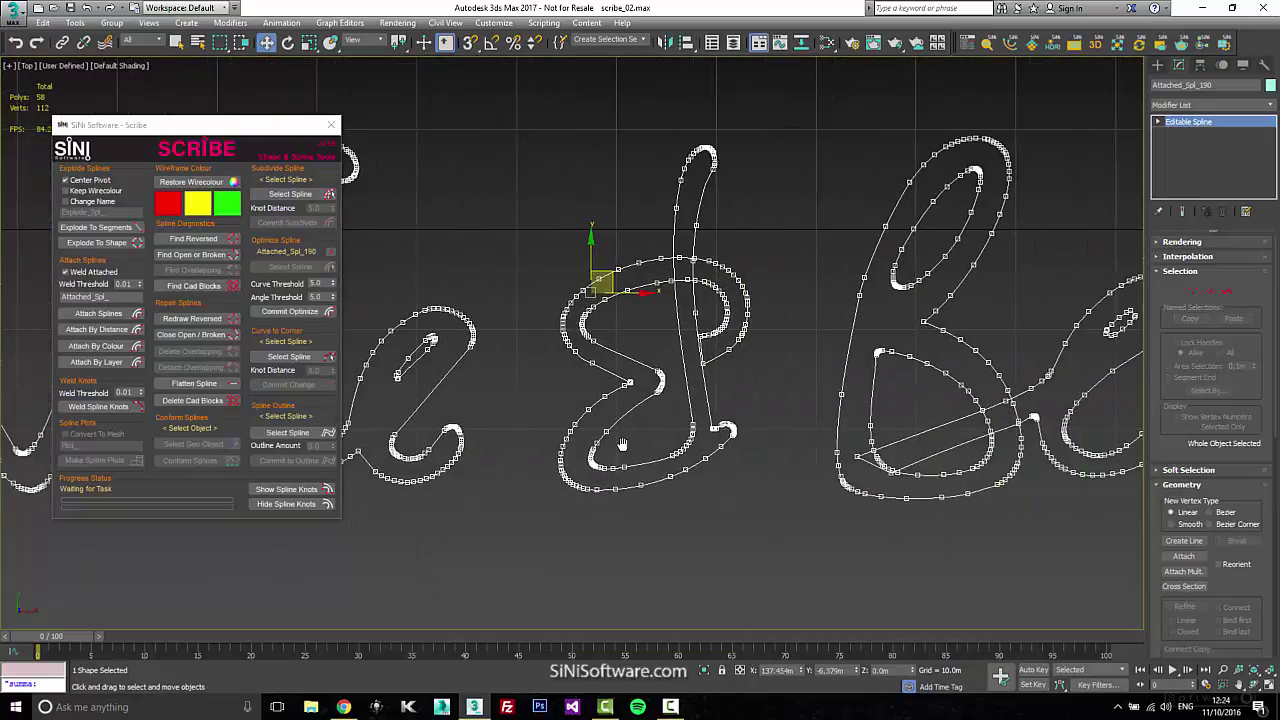
scroll(747, 451, "down", 1)
middle_click_drag(762, 441, 914, 432)
scroll(688, 395, "up", 3)
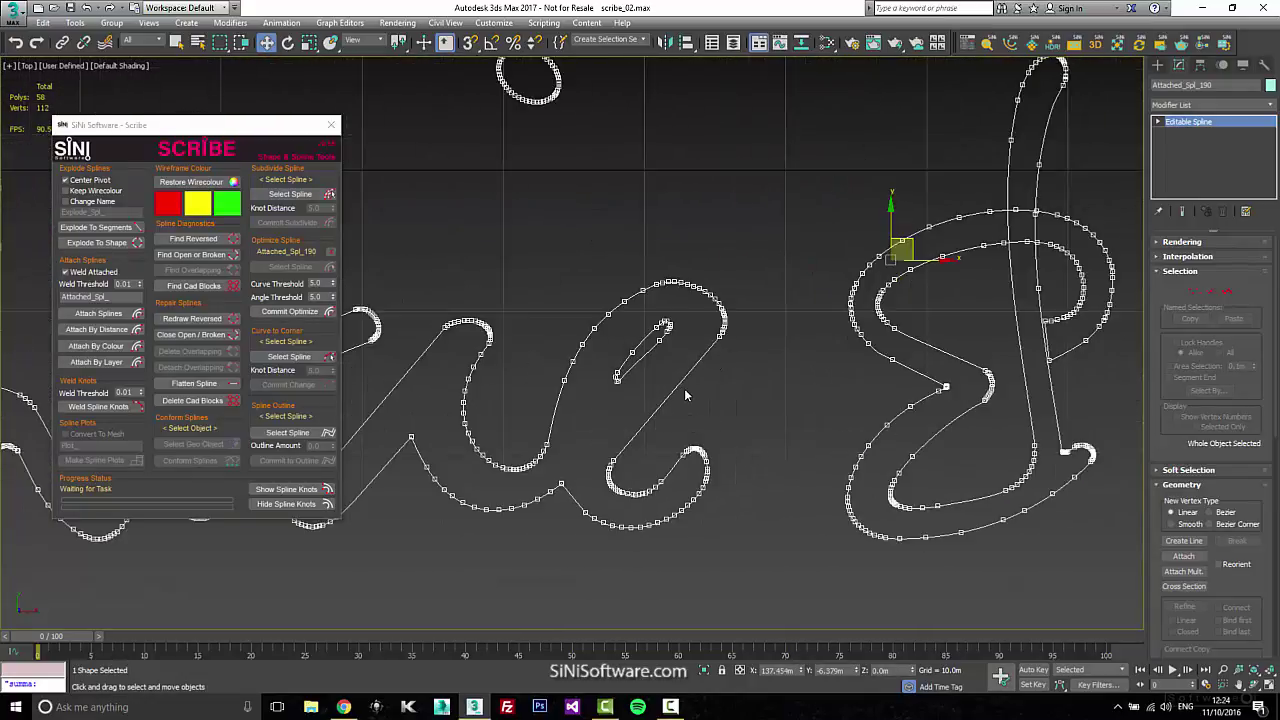
middle_click_drag(682, 302, 826, 329)
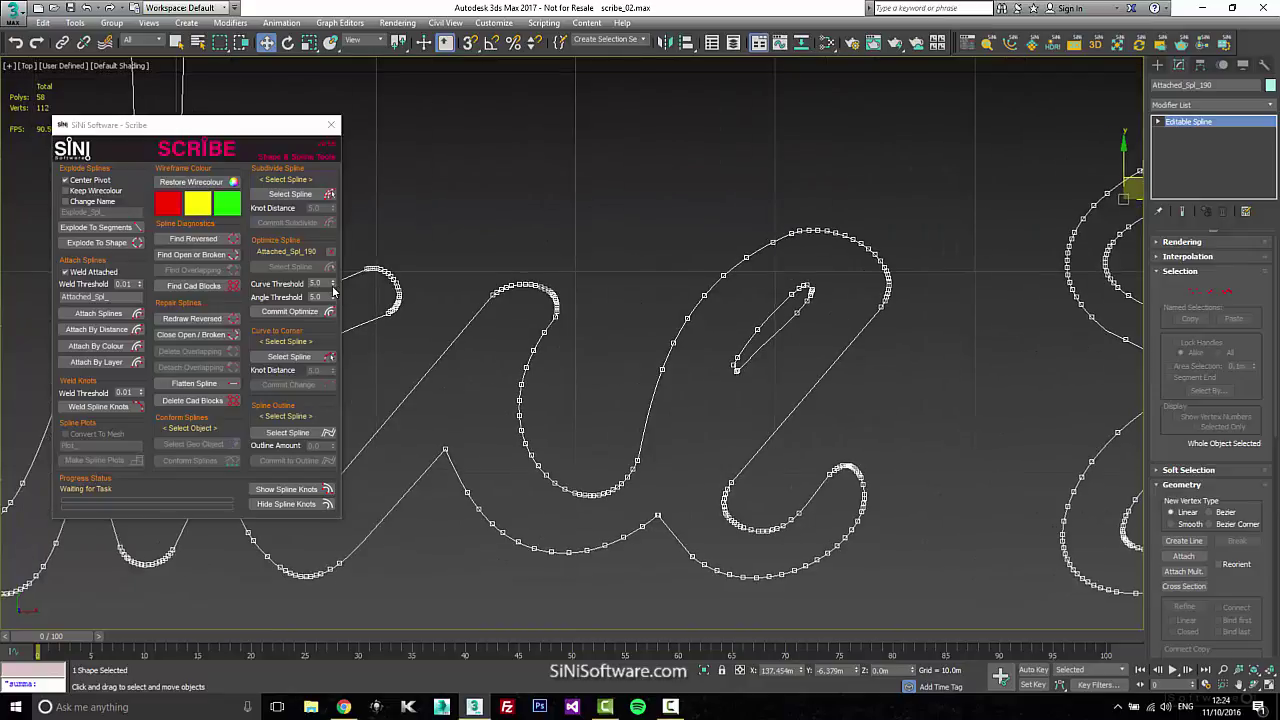
Step: Raise the Optimize curve threshold to about 10.6, review the reduced knots on the lettering and commit the optimization
right_click(333, 284)
mouse_move(329, 252)
left_mouse_down()
mouse_move(326, 130)
mouse_move(327, 669)
mouse_move(331, 73)
mouse_move(336, 265)
mouse_move(335, 231)
mouse_move(335, 248)
left_mouse_up()
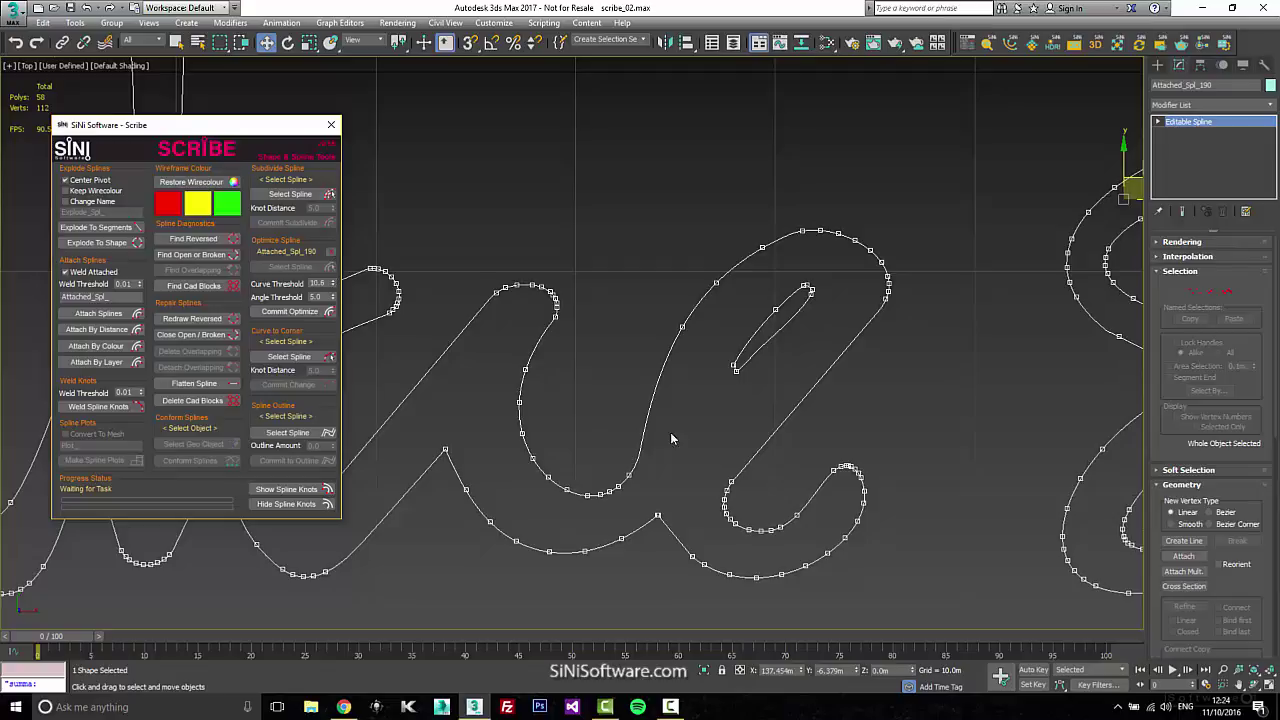
middle_click_drag(670, 437, 789, 408)
scroll(680, 394, "down", 3)
mouse_move(608, 391)
middle_mouse_down()
mouse_move(680, 394)
mouse_move(618, 400)
middle_mouse_up()
left_click(300, 312)
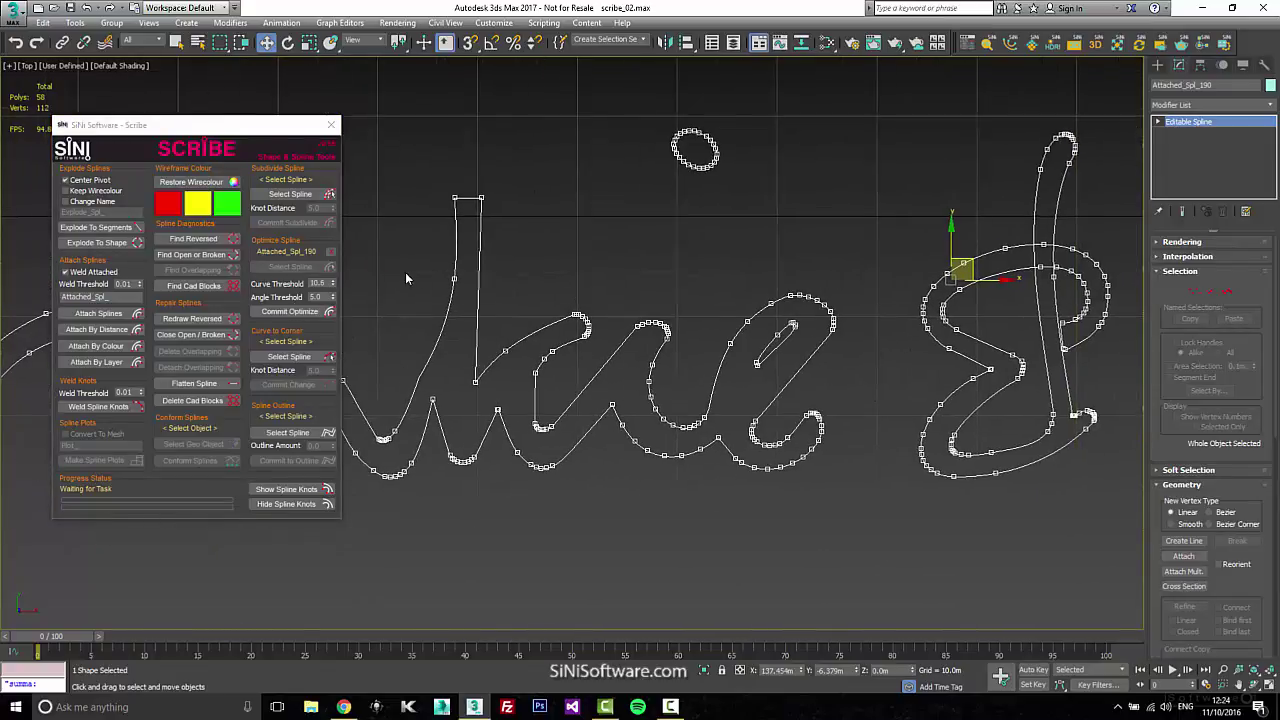
middle_click_drag(457, 296, 535, 308)
scroll(495, 300, "down", 2)
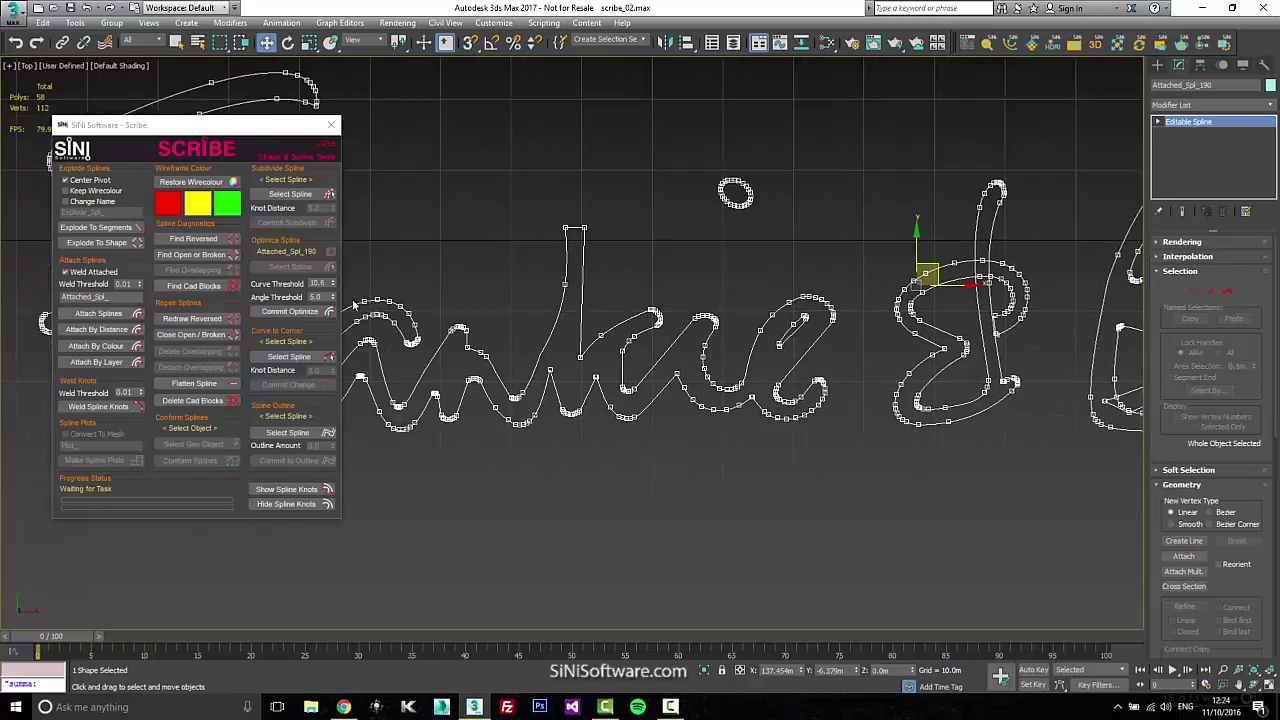
left_click(285, 313)
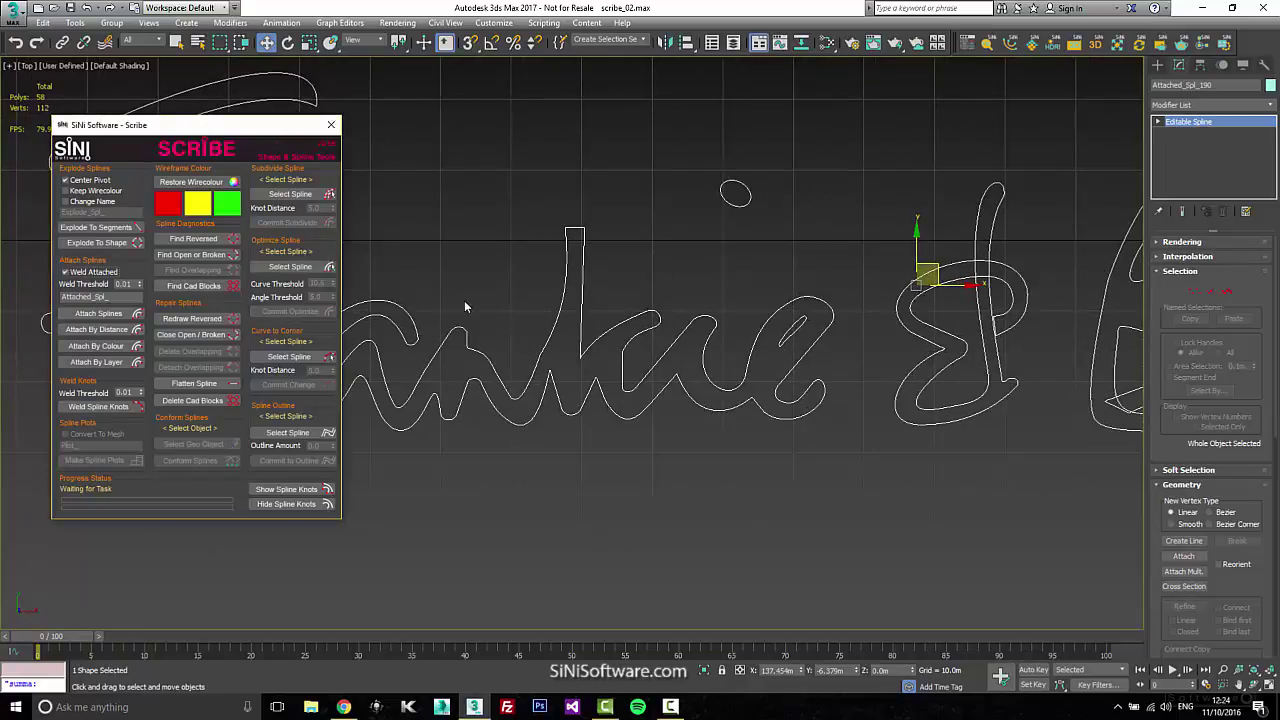
Step: Select all vertices of the lettering spline again to compare the vertex count after optimizing
left_click(591, 368)
key("1")
key("ctrl+a")
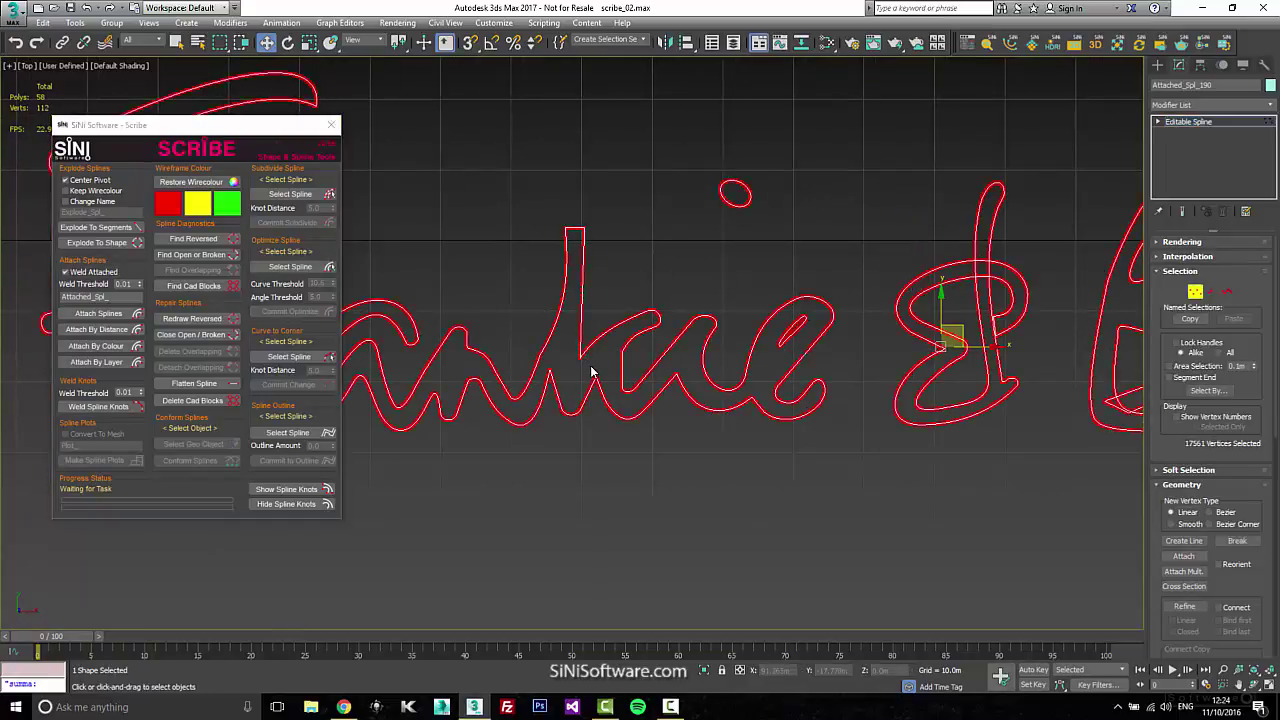
Step: Undo the last operation, load the lettering spline into Optimize Spline again and commit the optimization
key("ctrl+z")
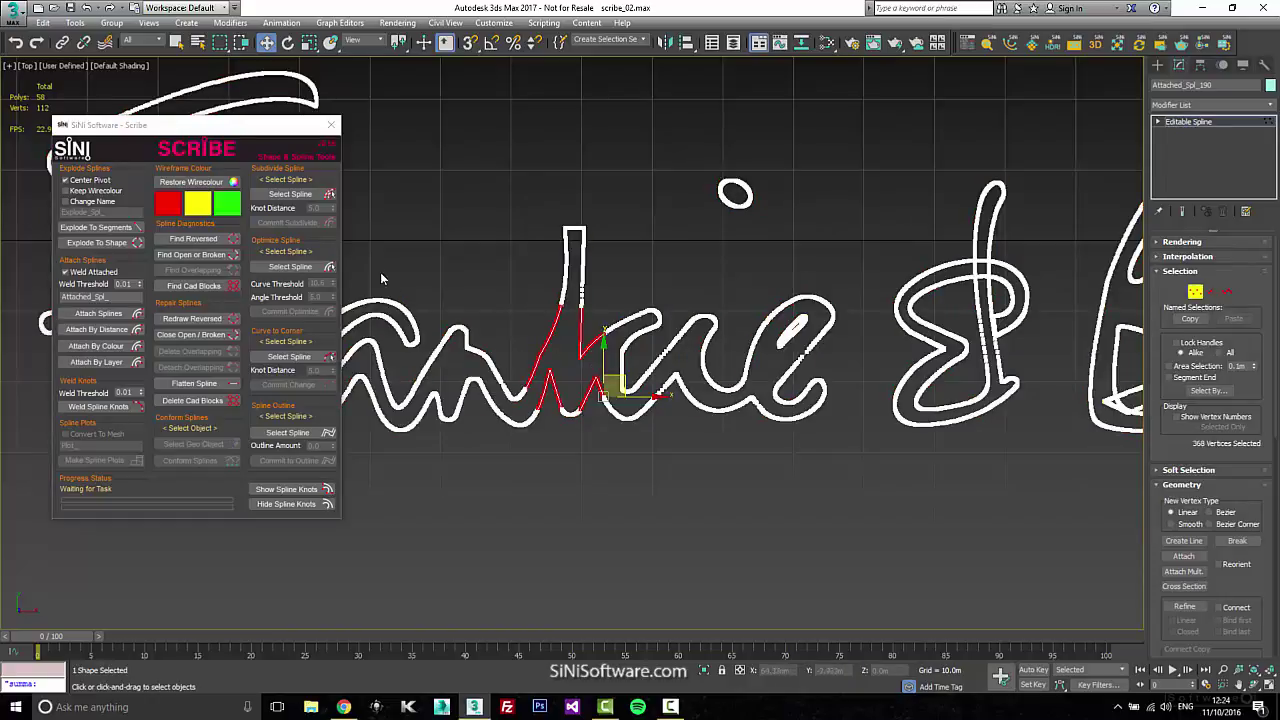
left_click(291, 267)
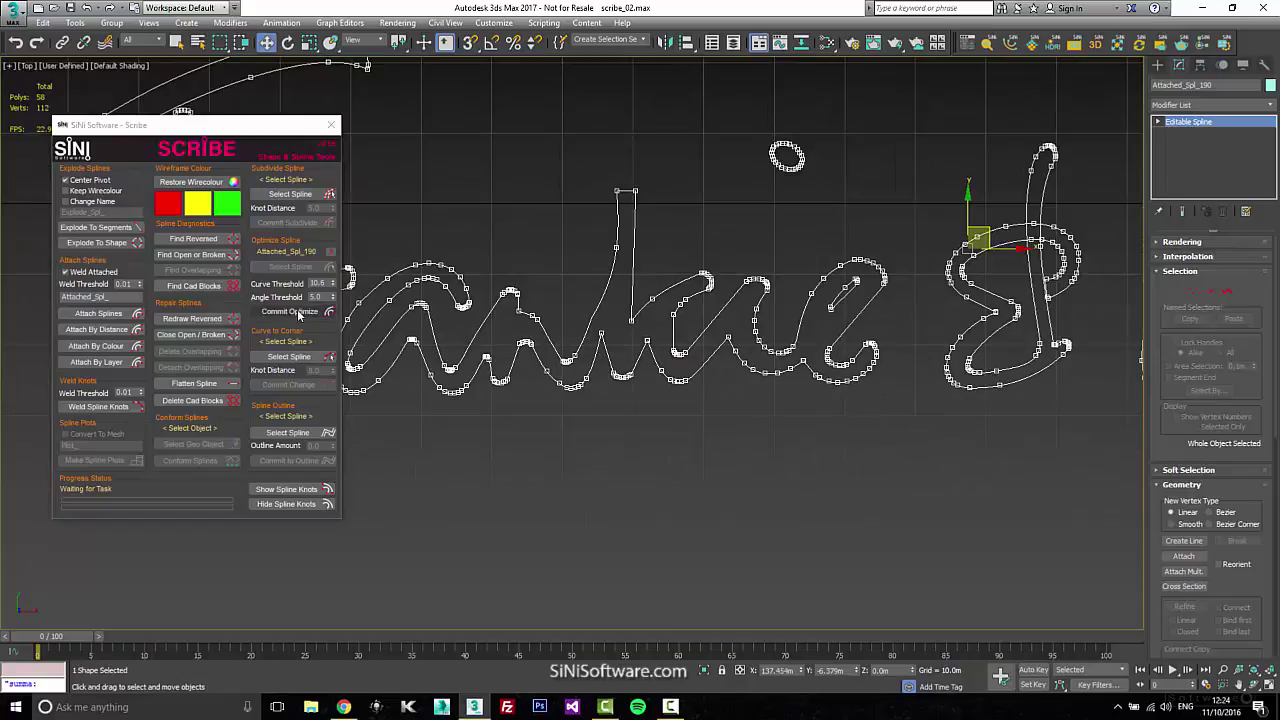
left_click(296, 316)
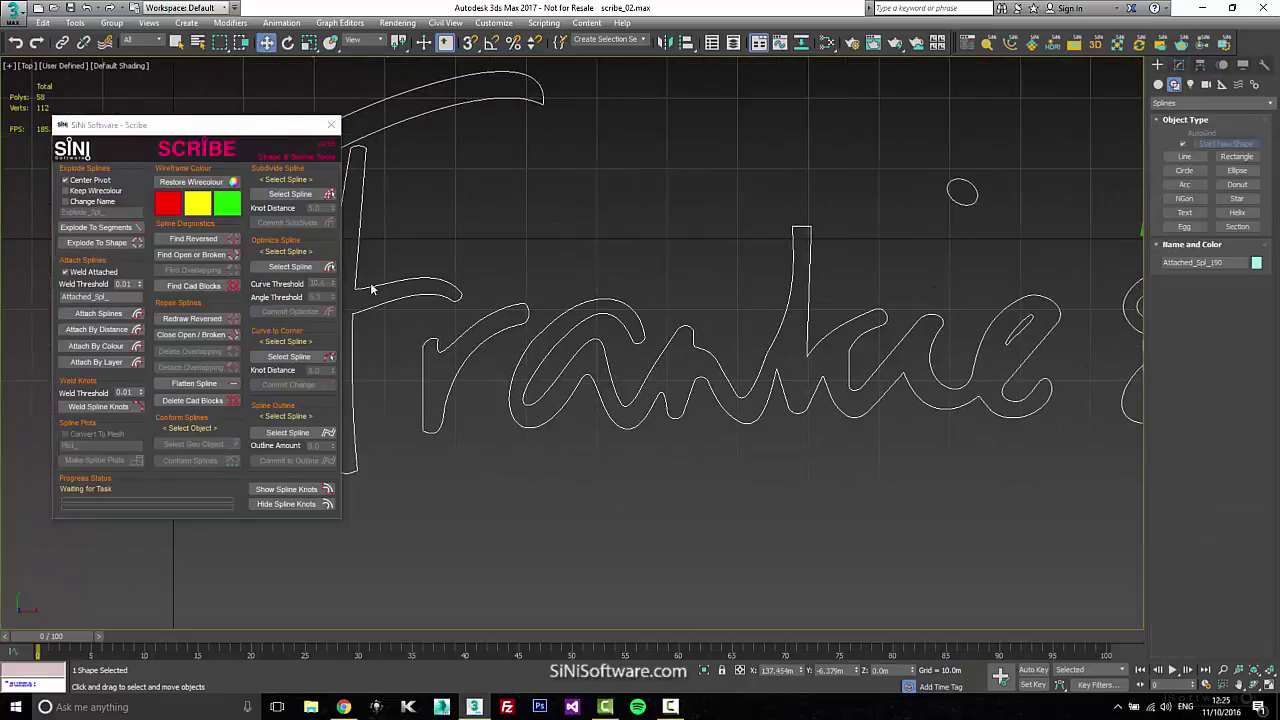
Step: Choose the lettering spline as the Subdivide Spline target and inspect the previewed knots along the letters
scroll(622, 264, "up", 5)
middle_click_drag(453, 397, 449, 317)
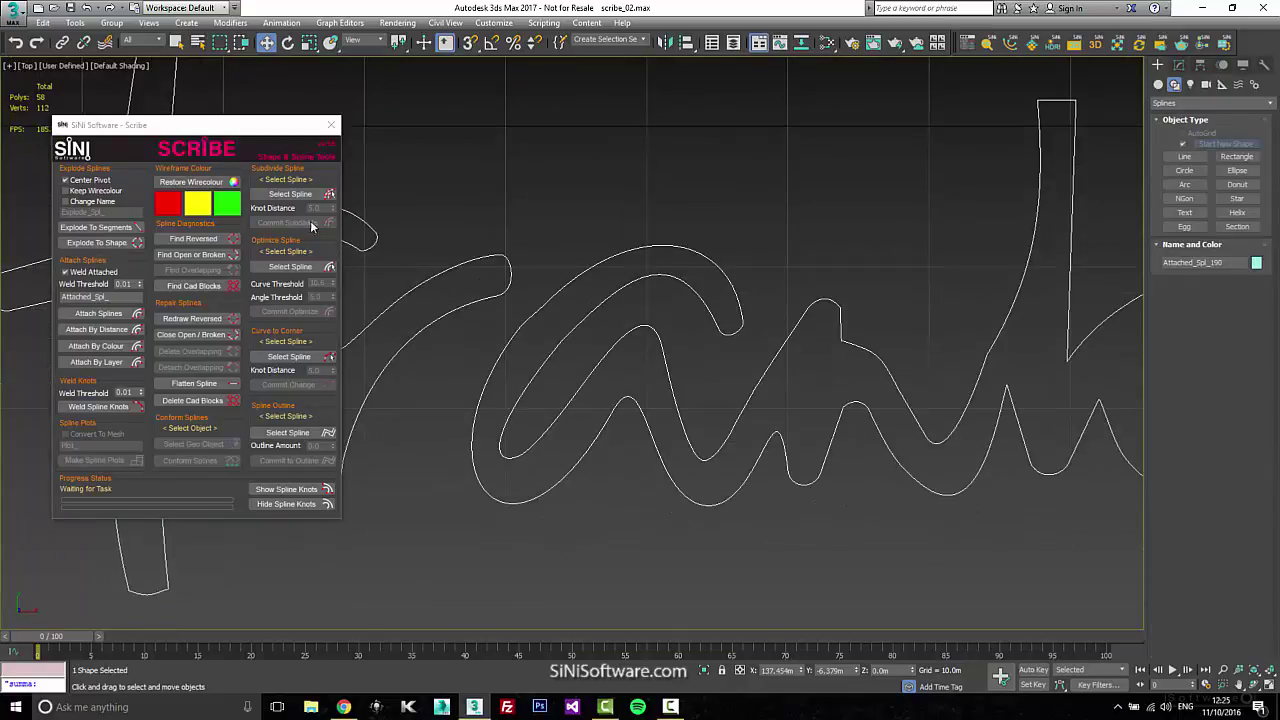
left_click(646, 280)
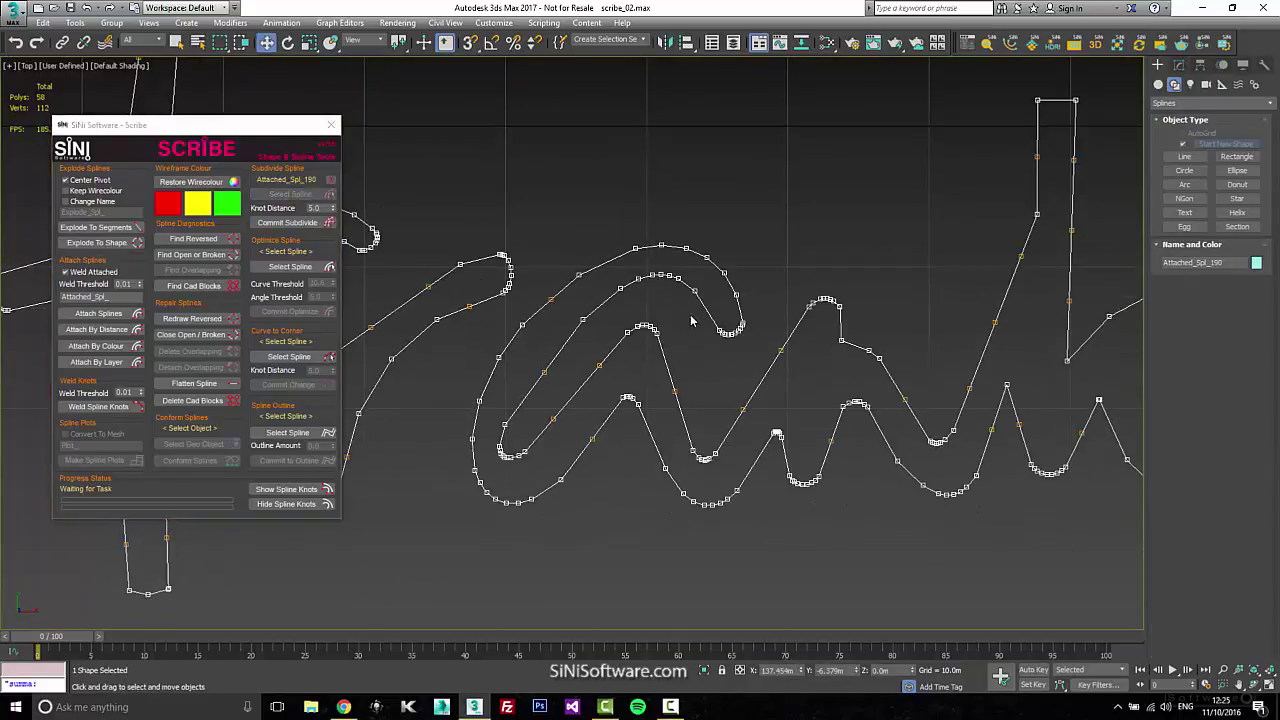
middle_click_drag(694, 320, 749, 249)
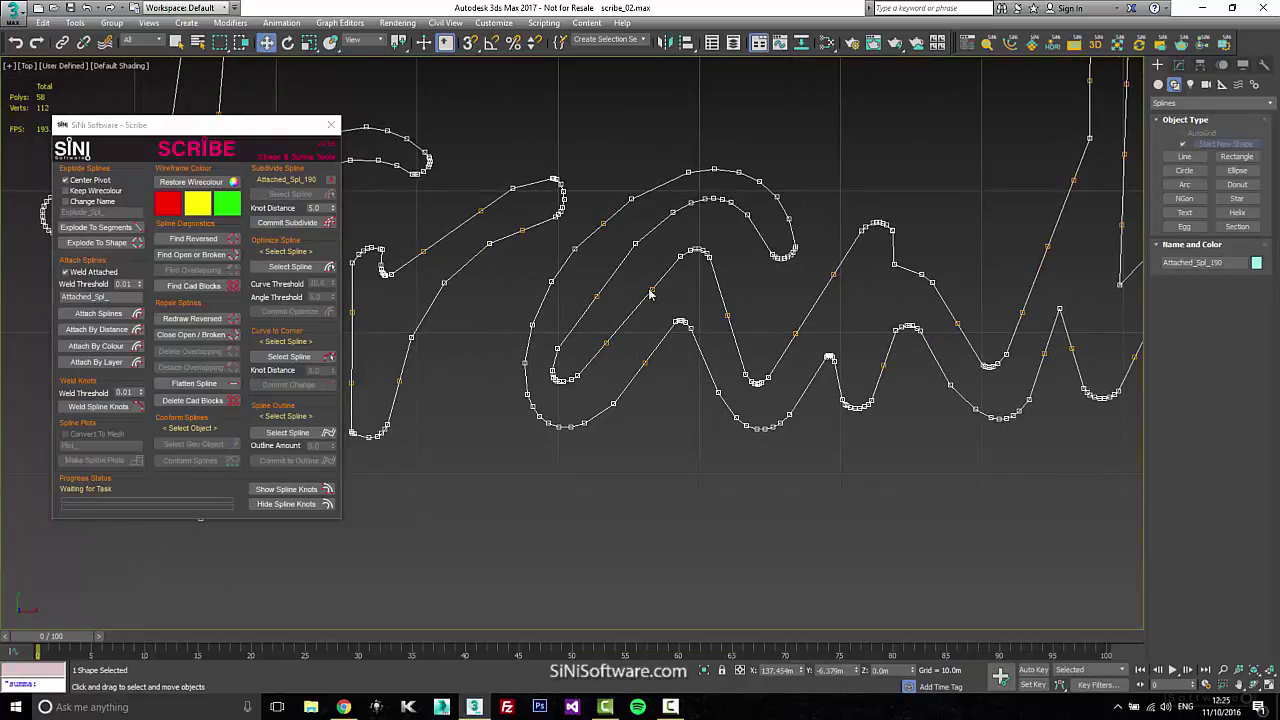
middle_click_drag(650, 292, 489, 302)
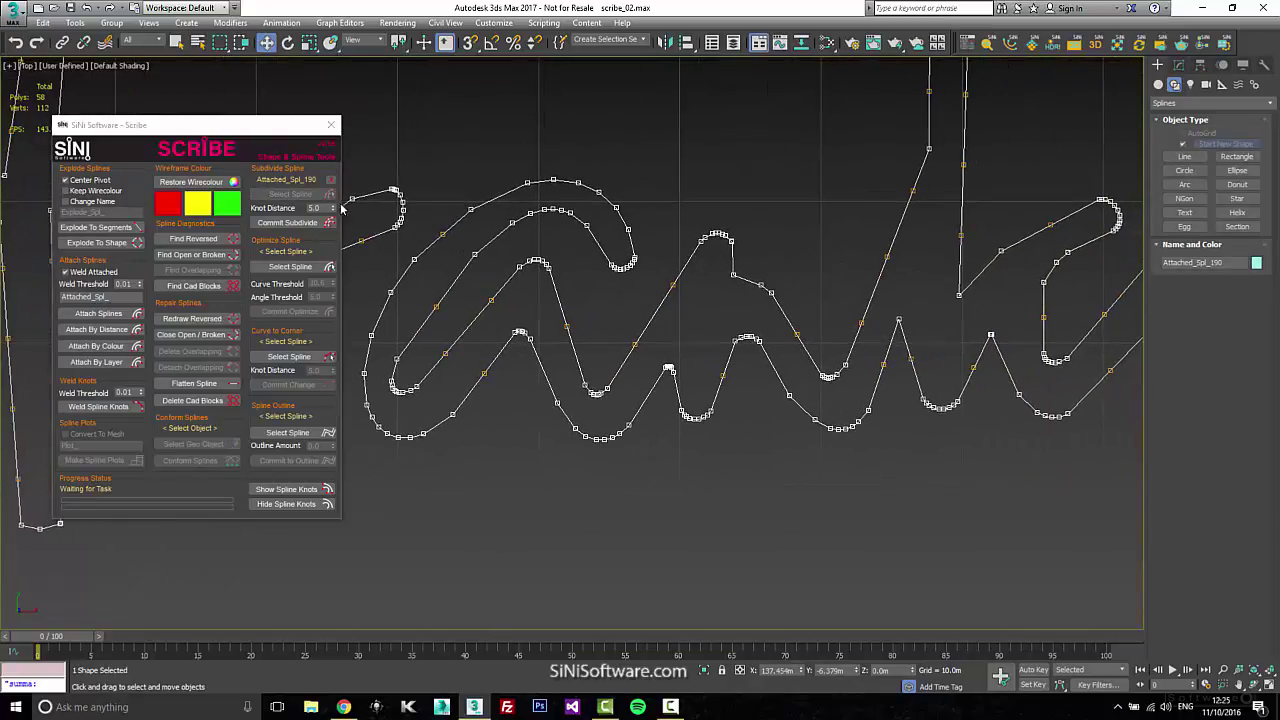
Step: Set the Subdivide knot distance to 1.0, review the added knots on the lettering and commit the subdivision
mouse_move(335, 211)
left_mouse_down()
mouse_move(337, 183)
mouse_move(343, 246)
mouse_move(342, 224)
mouse_move(345, 234)
left_mouse_up()
middle_click_drag(816, 366, 673, 396)
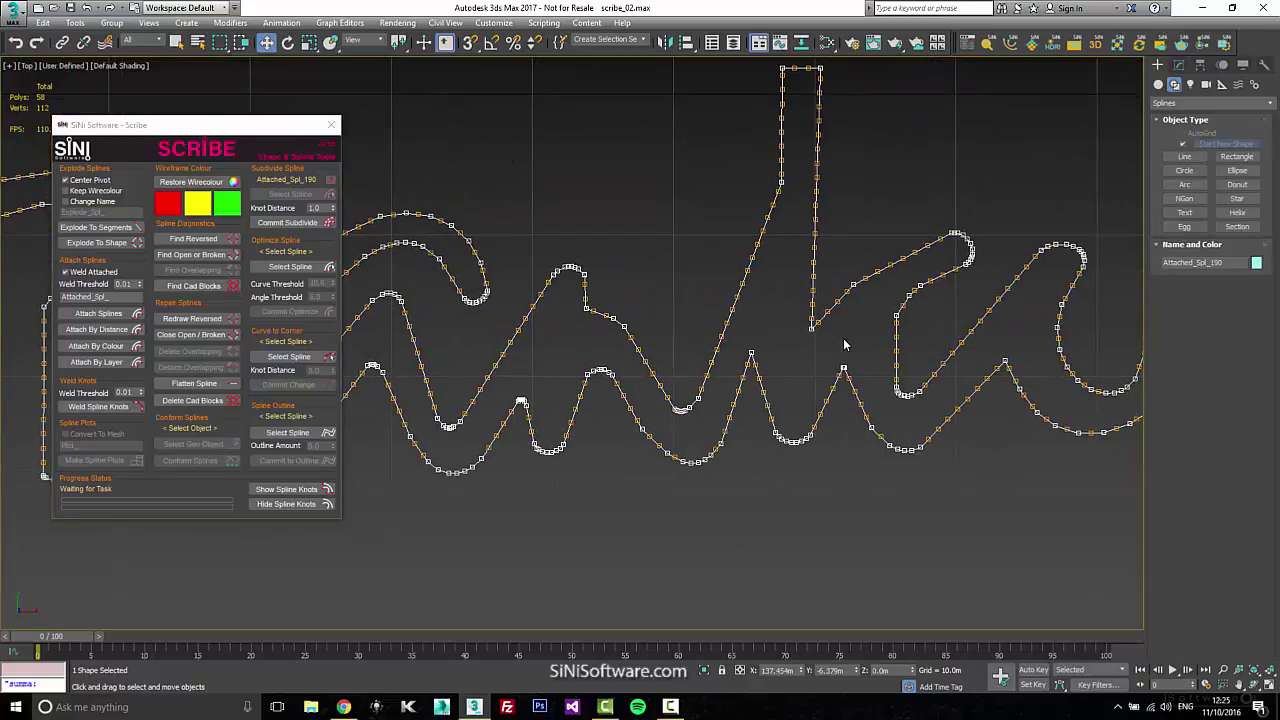
middle_click_drag(846, 346, 719, 380)
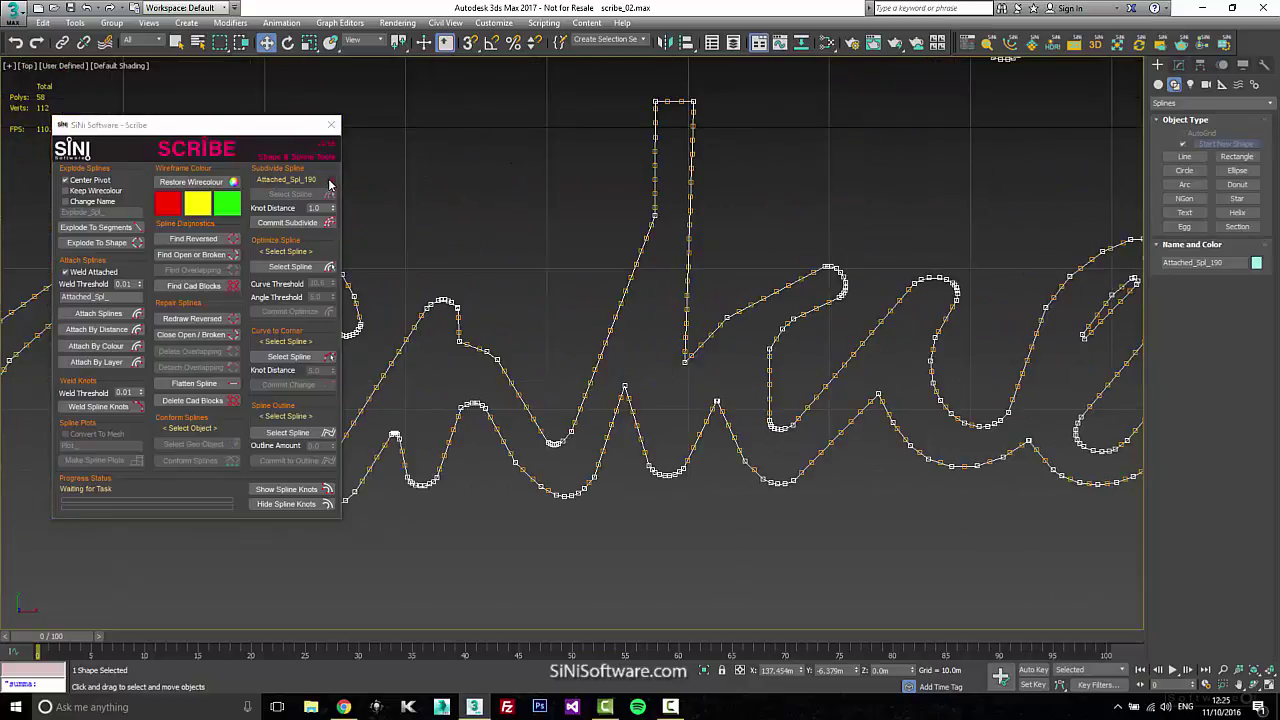
left_click(322, 223)
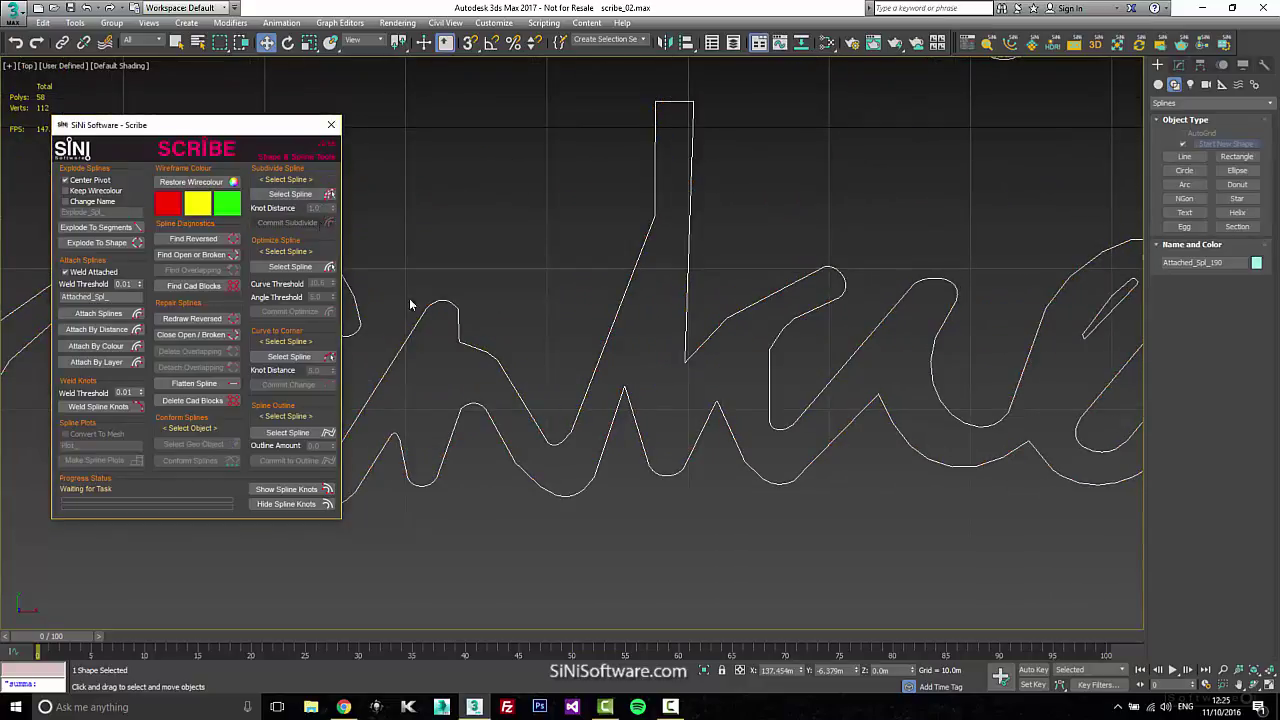
scroll(774, 374, "up", 2)
scroll(574, 409, "down", 3)
scroll(760, 326, "up", 2)
middle_click_drag(760, 326, 711, 612)
scroll(720, 350, "down", 3)
middle_click_drag(654, 266, 652, 302)
scroll(651, 296, "up", 5)
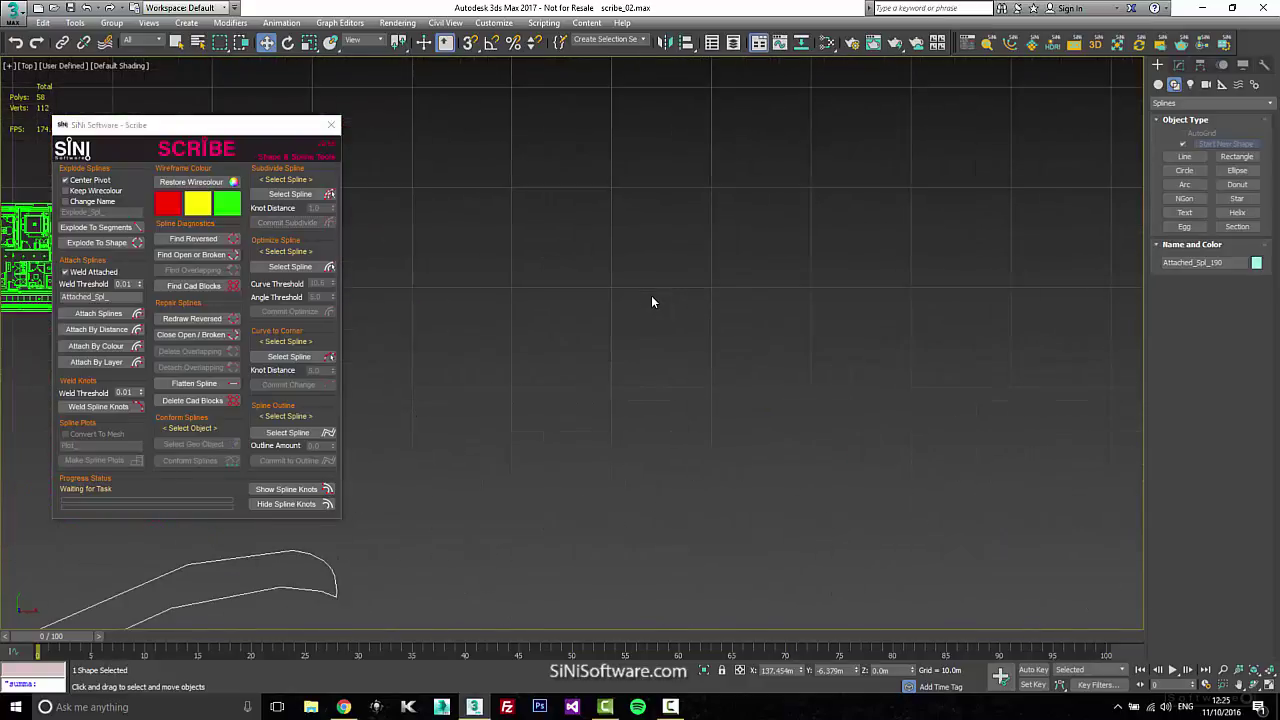
type("xextr")
left_click(618, 293)
left_click(632, 340)
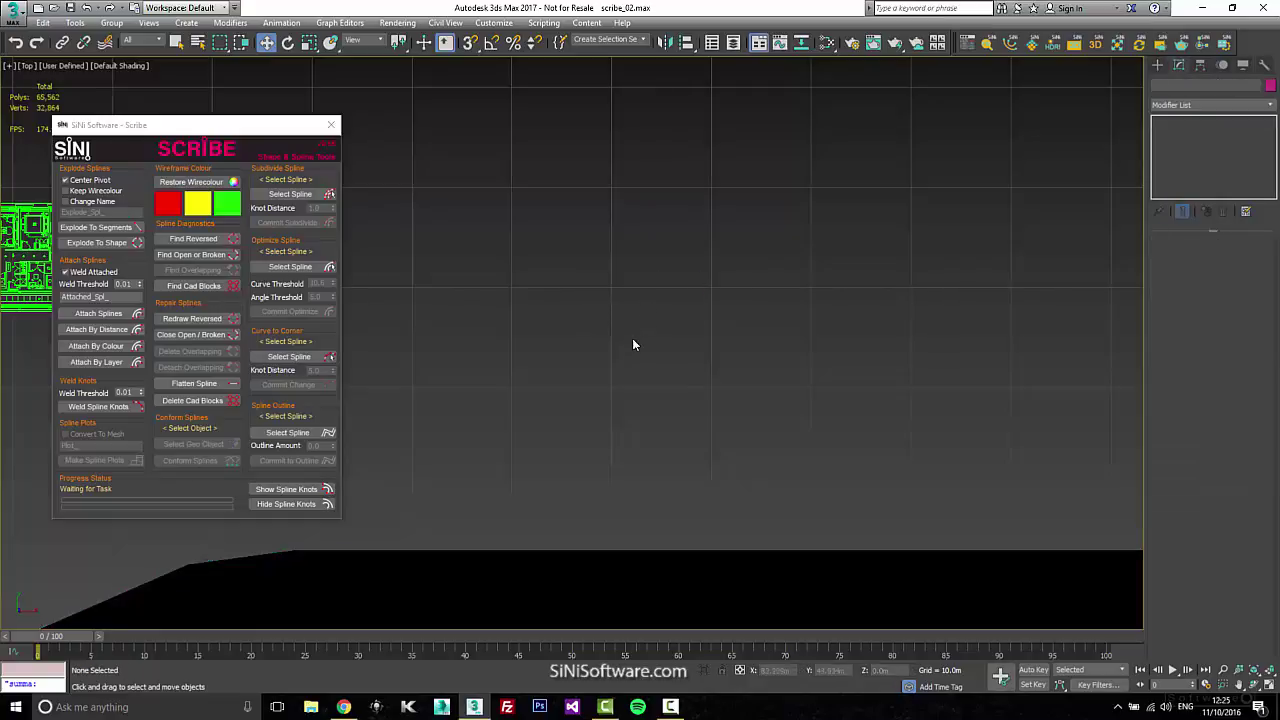
middle_click_drag(606, 326, 614, 341)
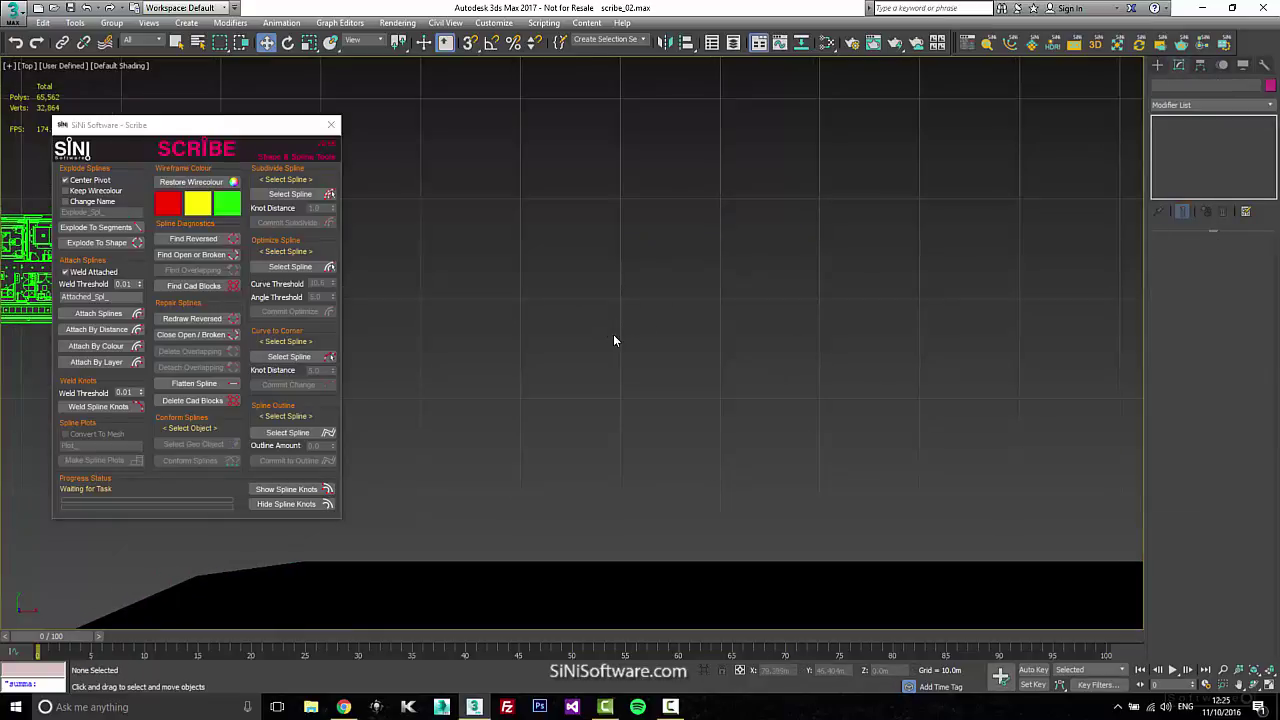
scroll(611, 343, "down", 5)
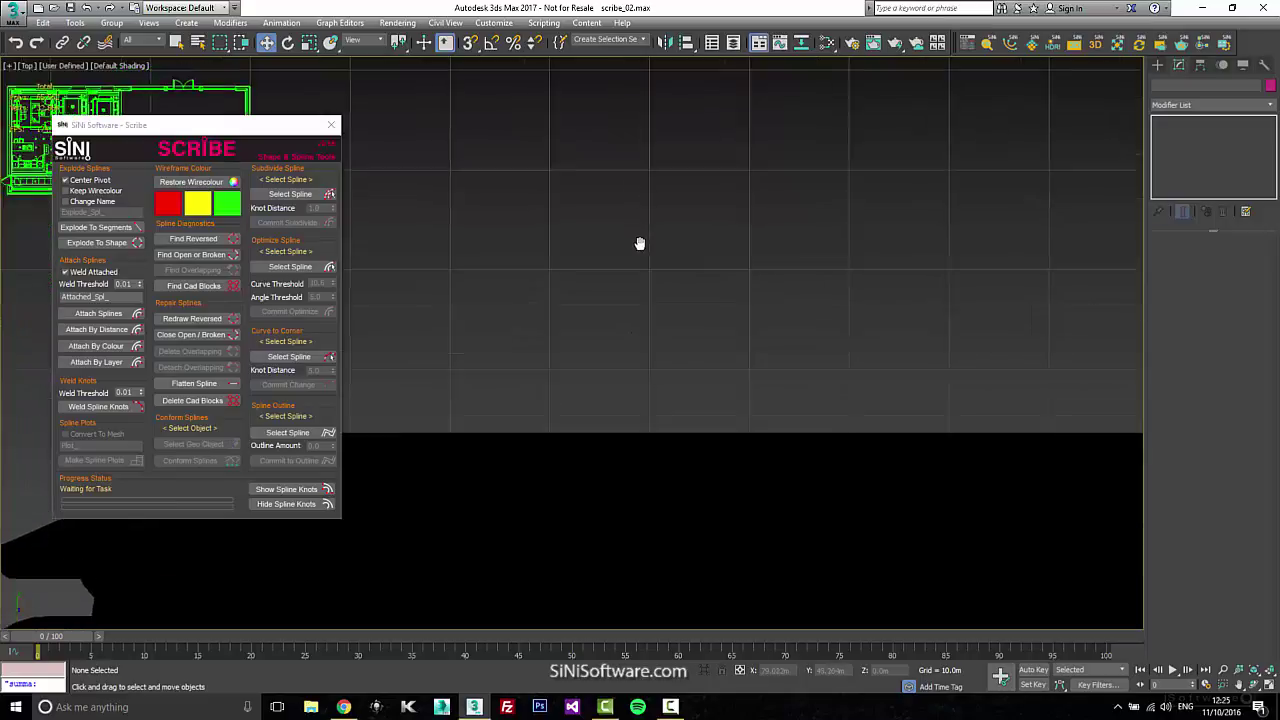
left_click(590, 405)
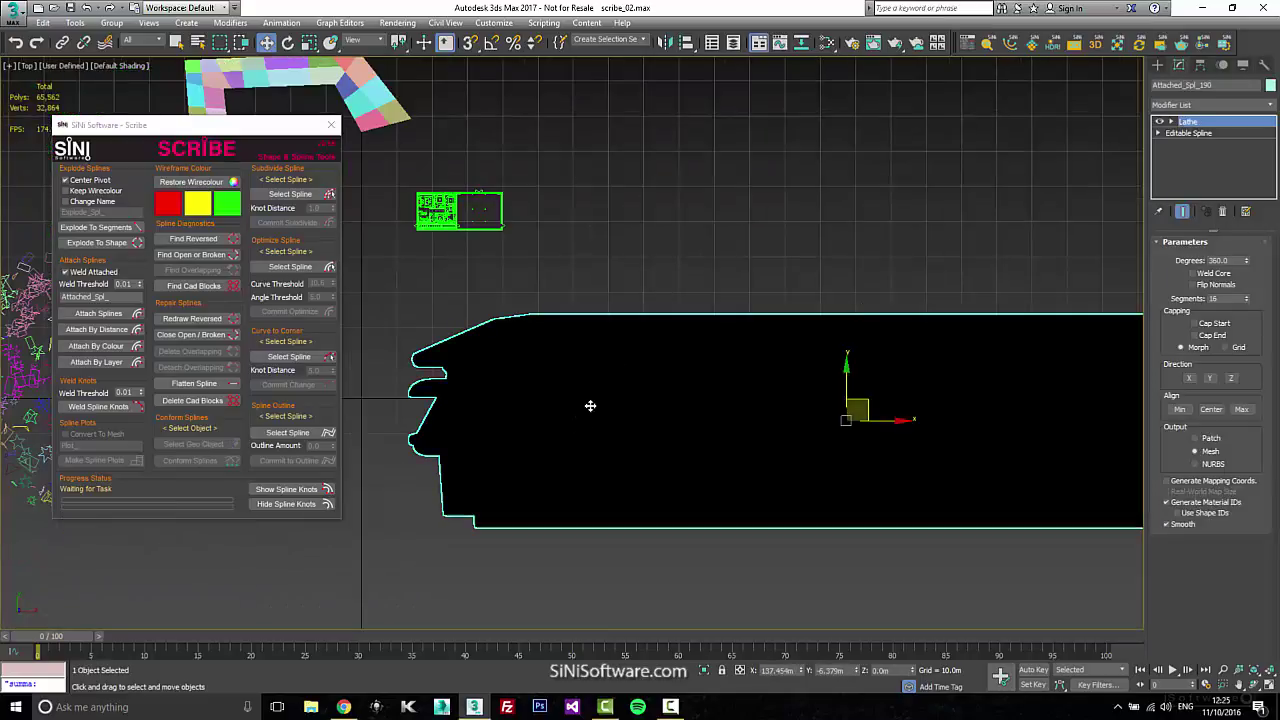
left_click(1222, 211)
Step: Start a Line spline in the empty space beside the green floor plan, drawing a top side about 16.7 m long, a left side and a bottom side about 18.7 m long
middle_click_drag(718, 254, 736, 344)
scroll(648, 278, "up", 5)
middle_click_drag(500, 273, 728, 258)
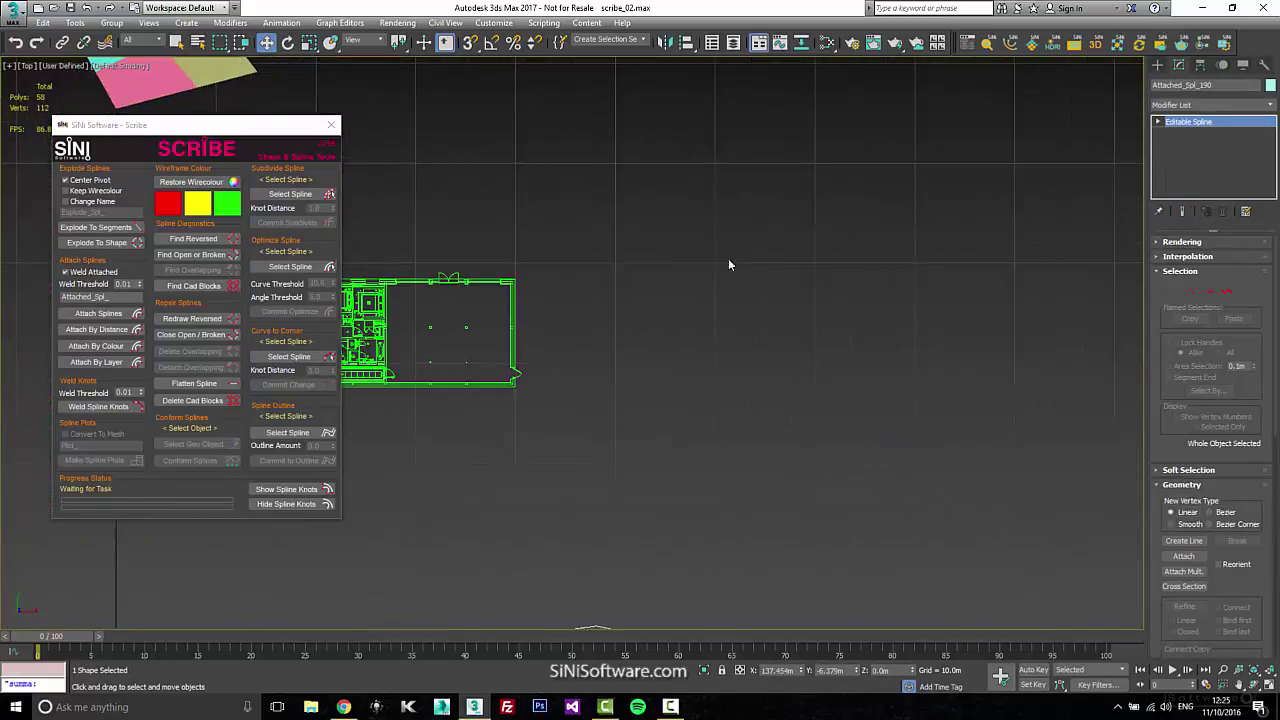
left_click(728, 258)
key("x")
left_click(717, 265)
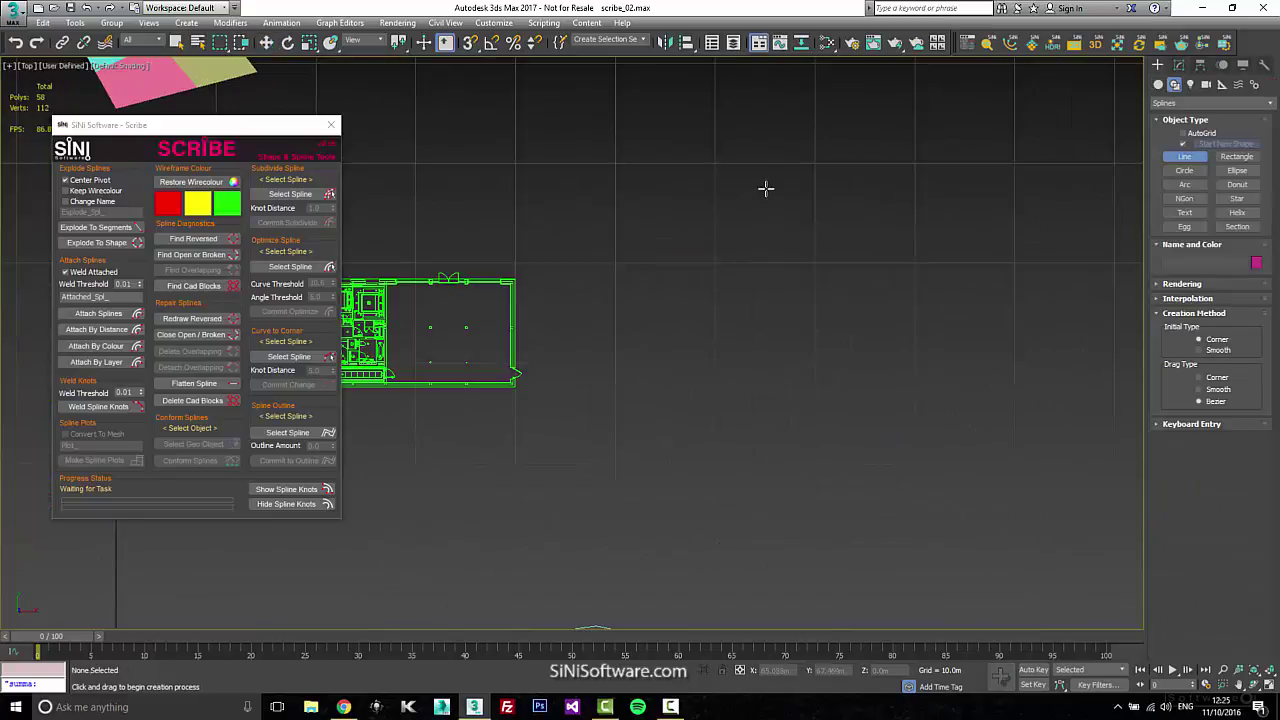
left_click(766, 188)
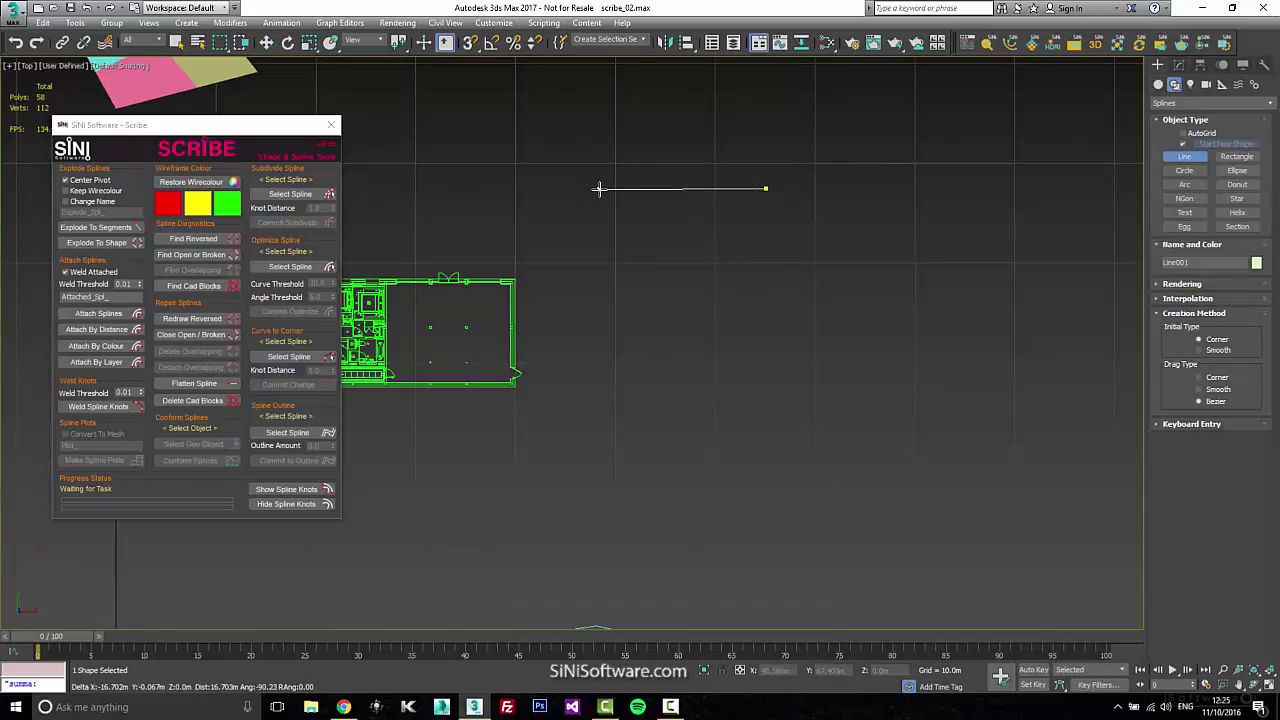
left_click(599, 189)
left_click(597, 430)
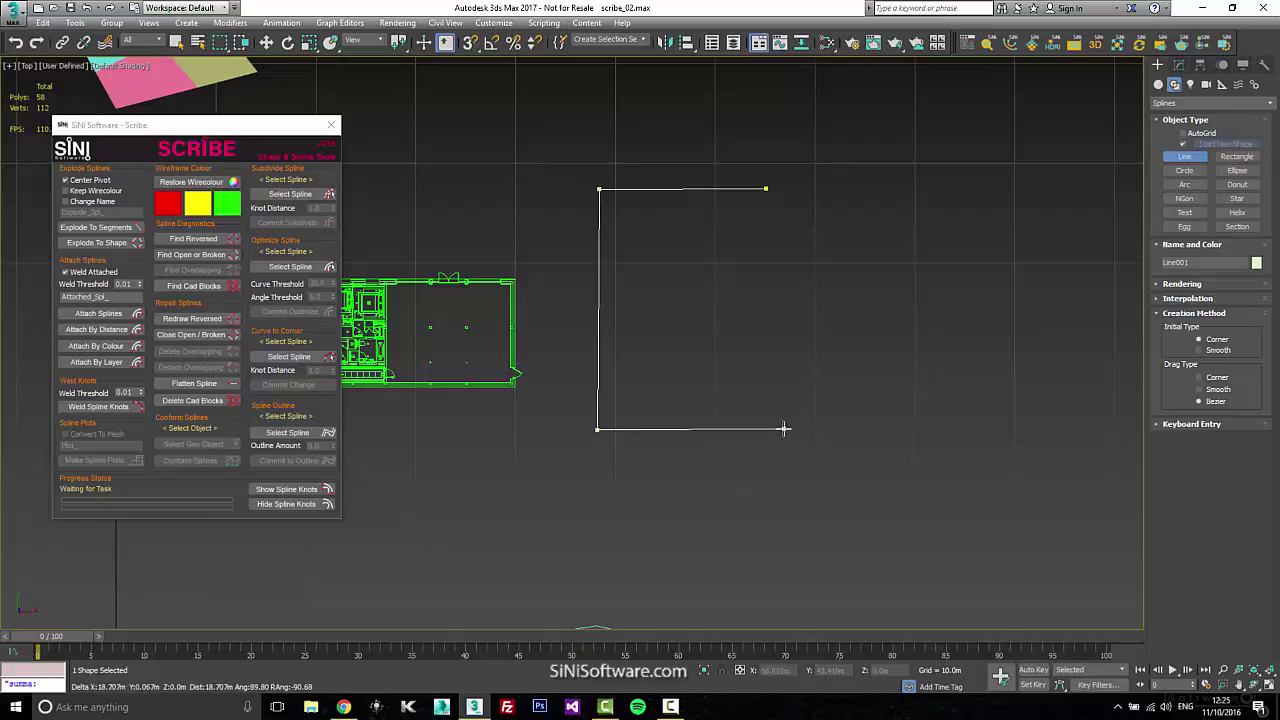
left_click(782, 428)
Step: Continue the line up the right side with a lower notch about 2.3 m deep and an upper notch about 2.9 m high, and close the spline
left_click(782, 371)
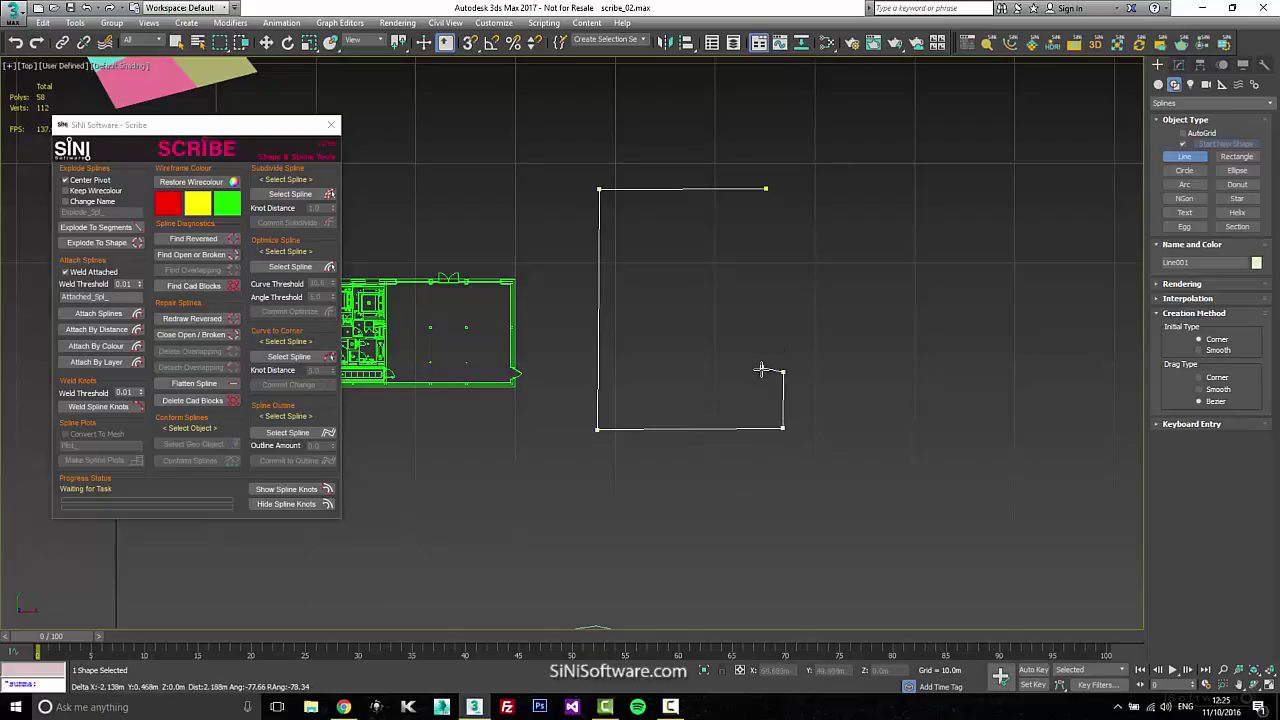
left_click(760, 372)
left_click(760, 354)
left_click(783, 353)
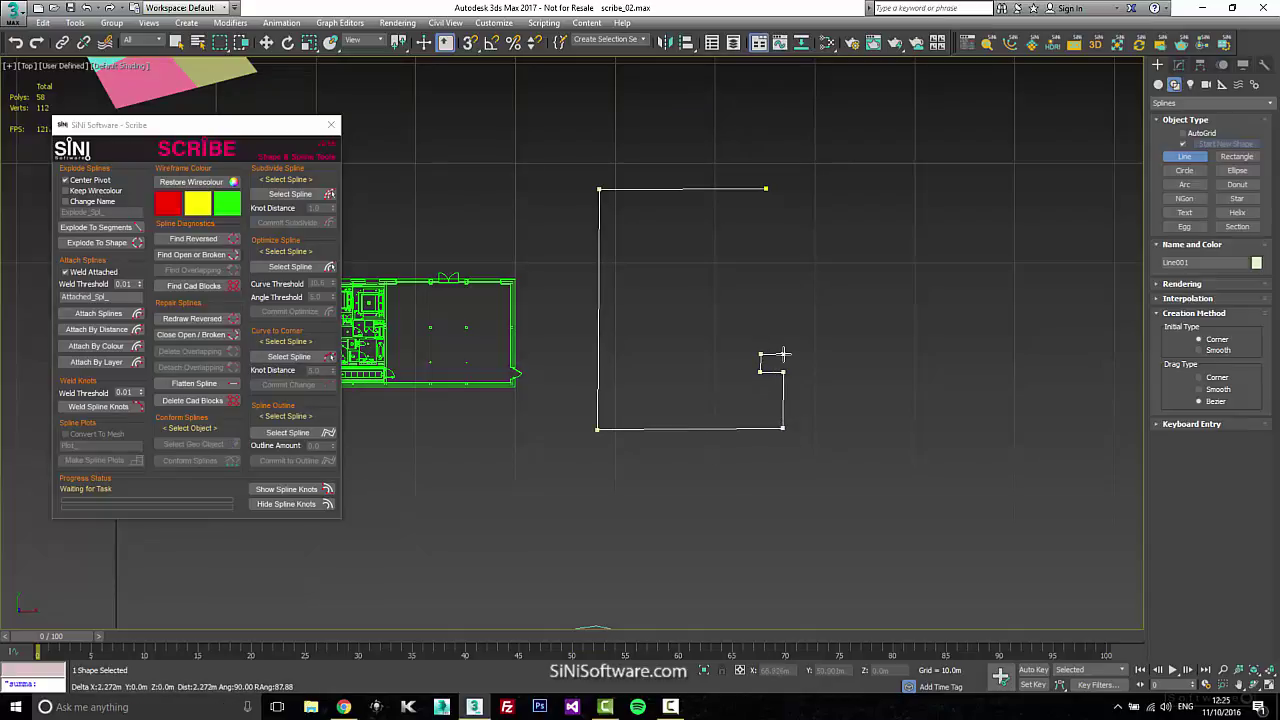
left_click(786, 240)
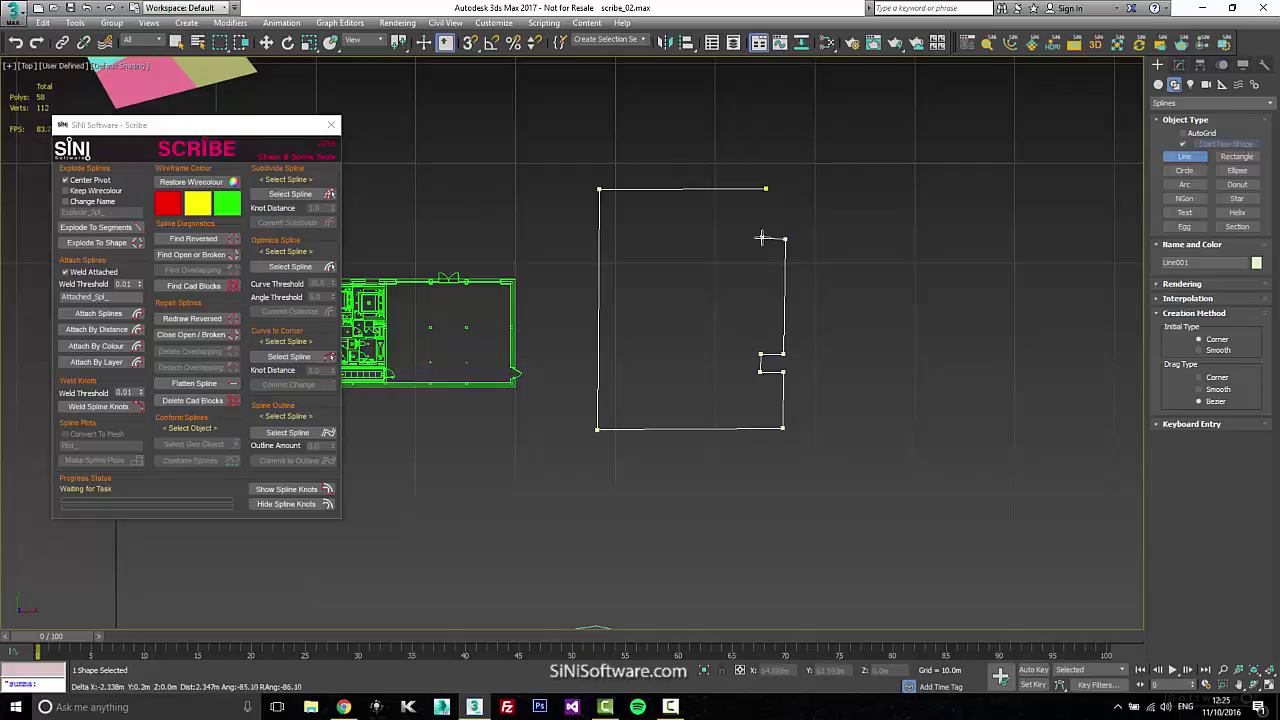
left_click(736, 240)
left_click(736, 211)
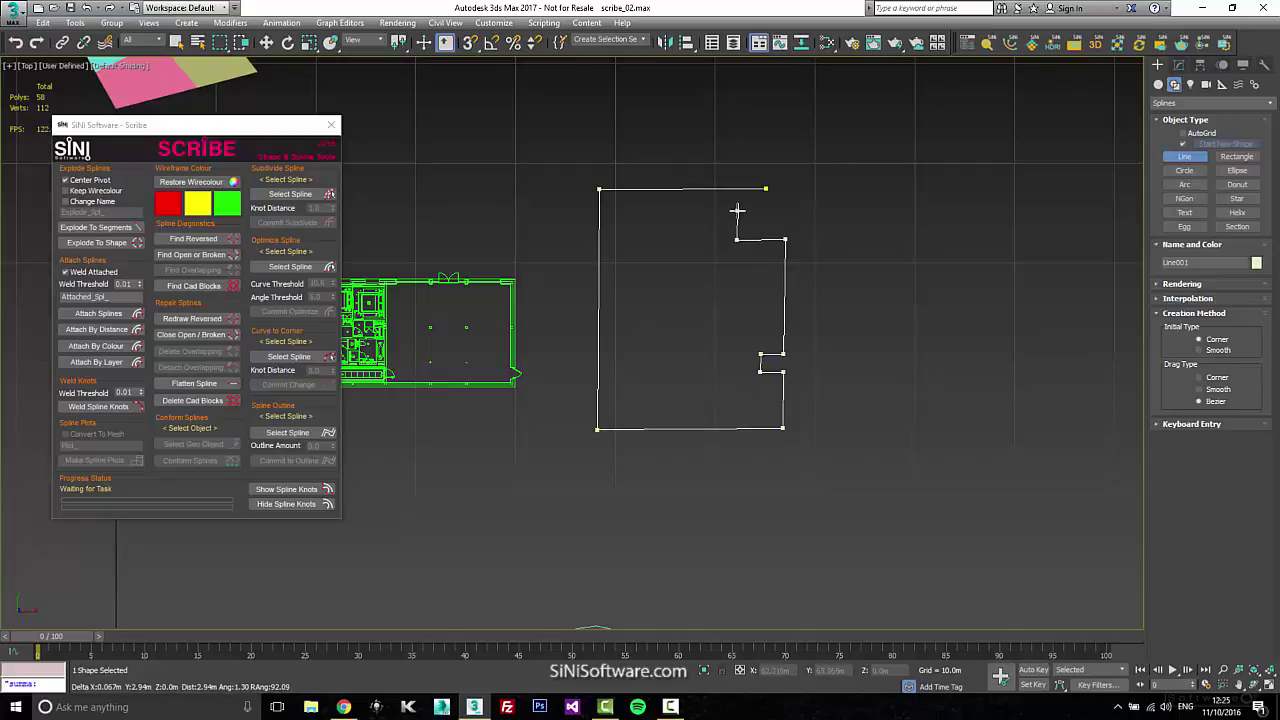
left_click(766, 211)
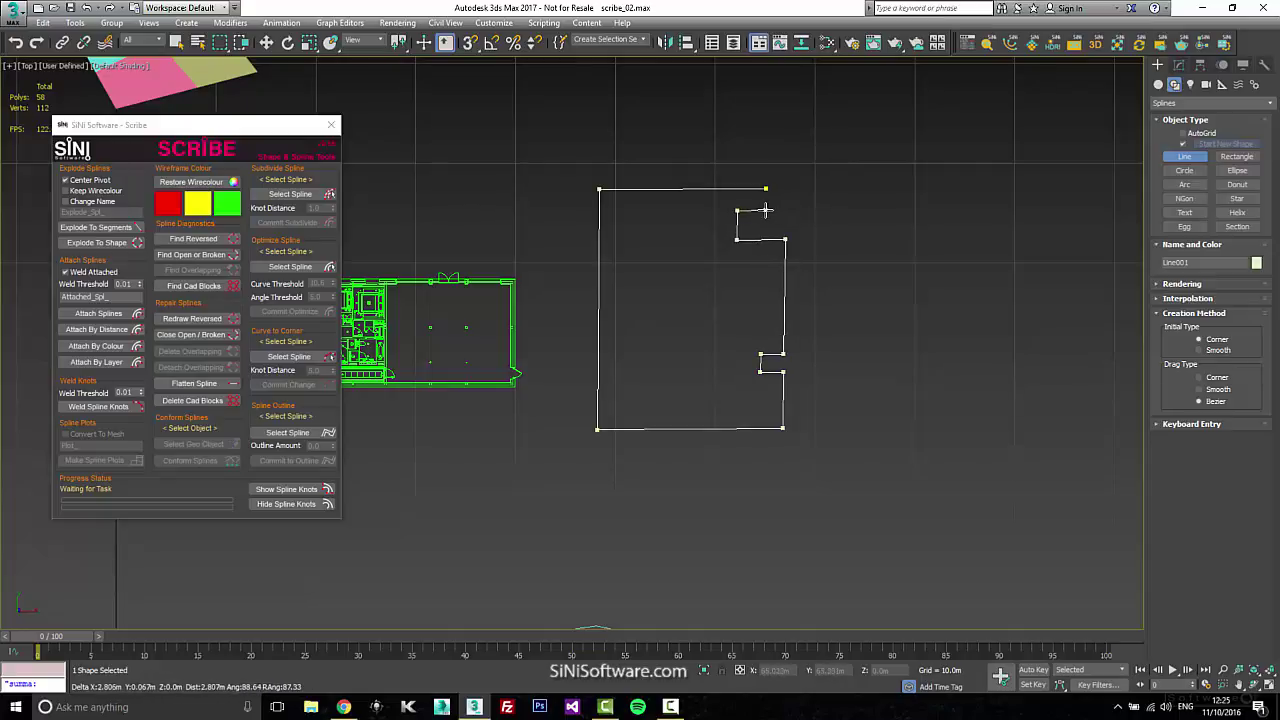
left_click(767, 188)
left_click(599, 189)
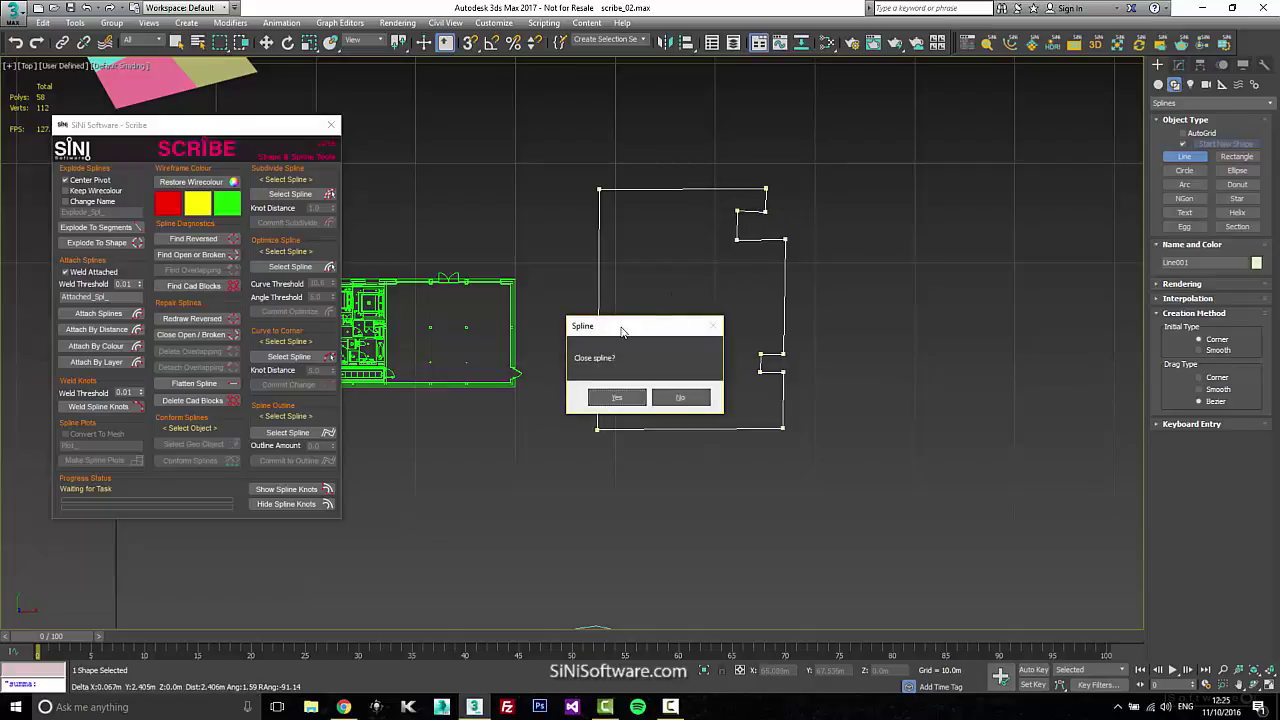
left_click(616, 396)
scroll(700, 460, "up", 4)
key("w")
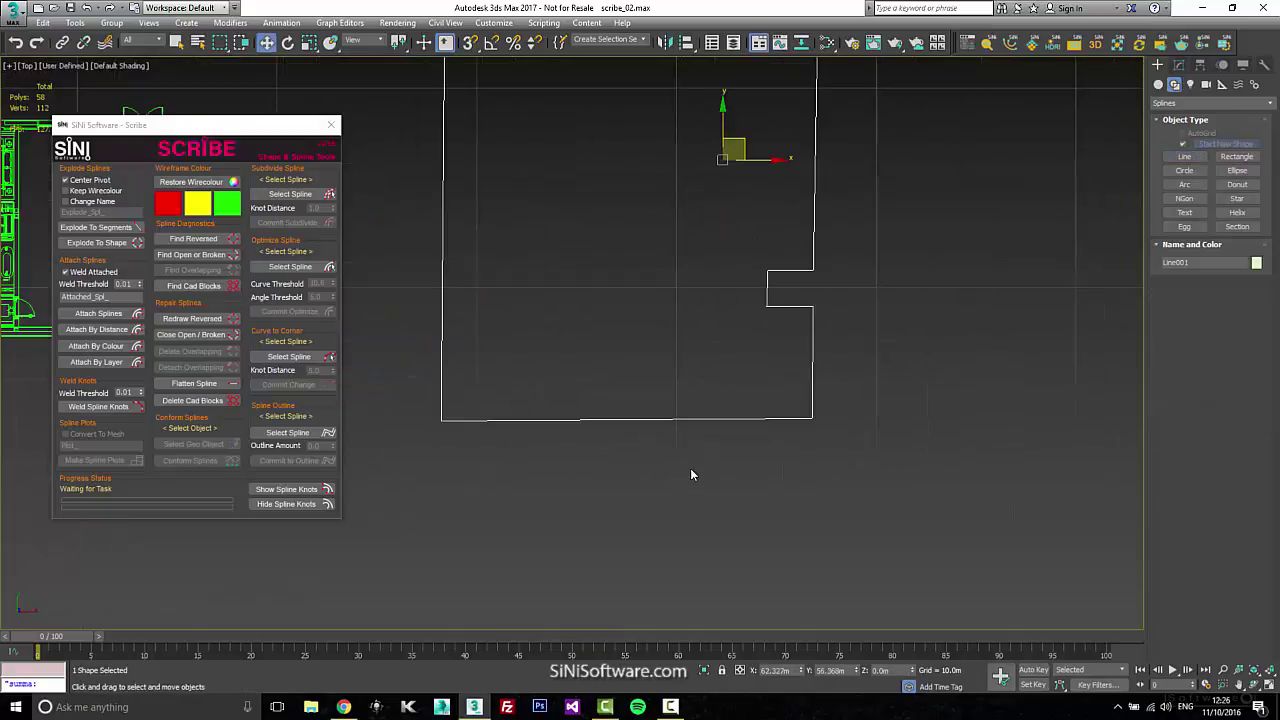
Step: Choose the notched spline as the Spline Outline target and set the outline amount to 1.6
middle_click_drag(691, 474, 707, 494)
scroll(869, 337, "down", 4)
scroll(814, 377, "up", 4)
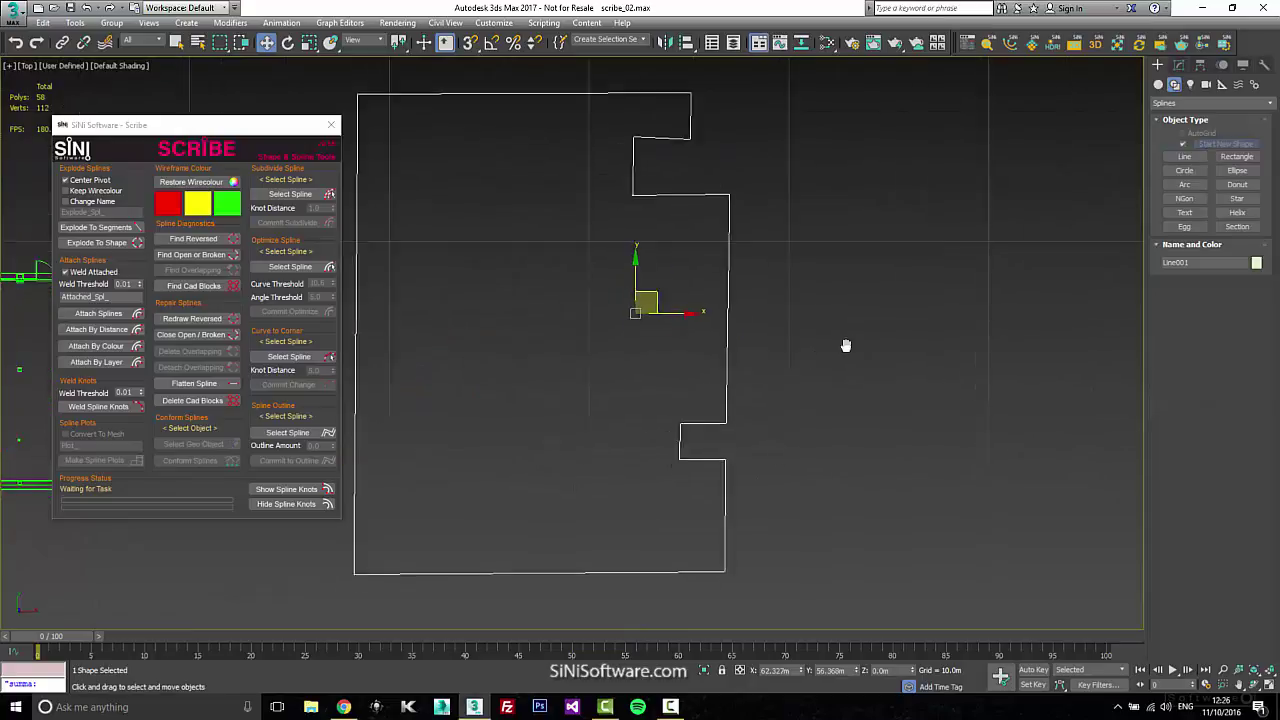
middle_click_drag(922, 330, 911, 333)
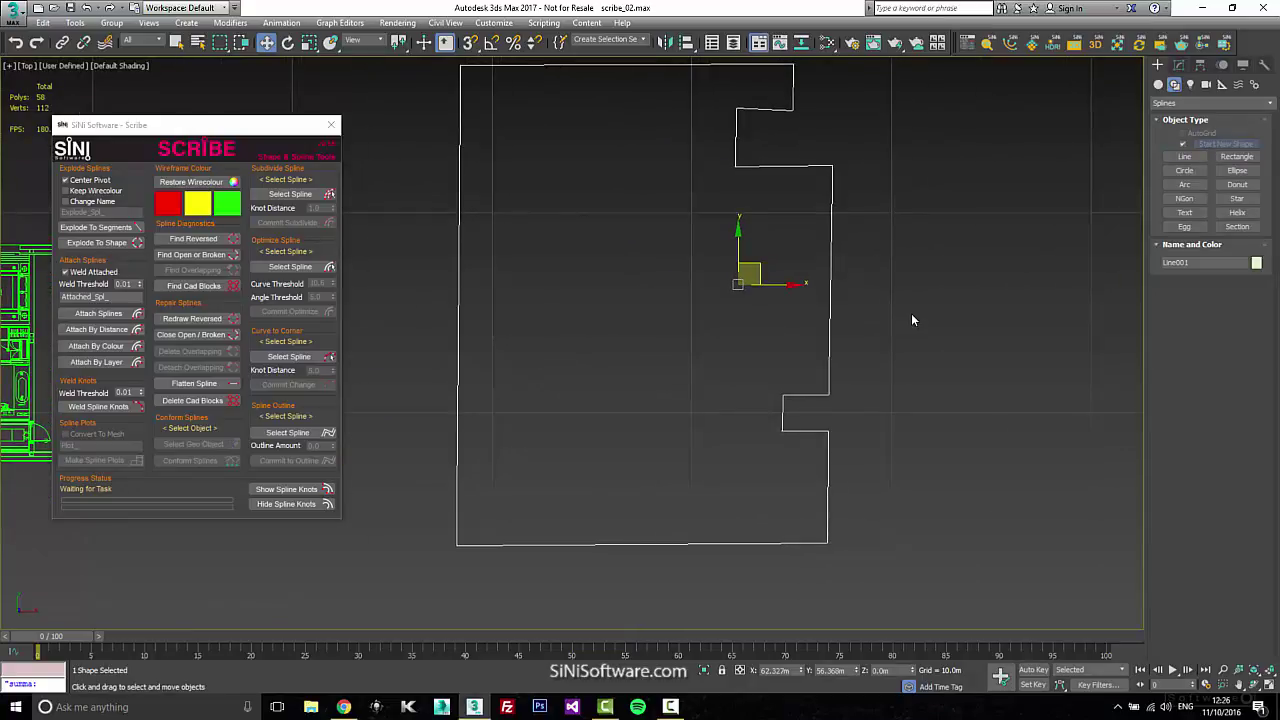
left_click(296, 428)
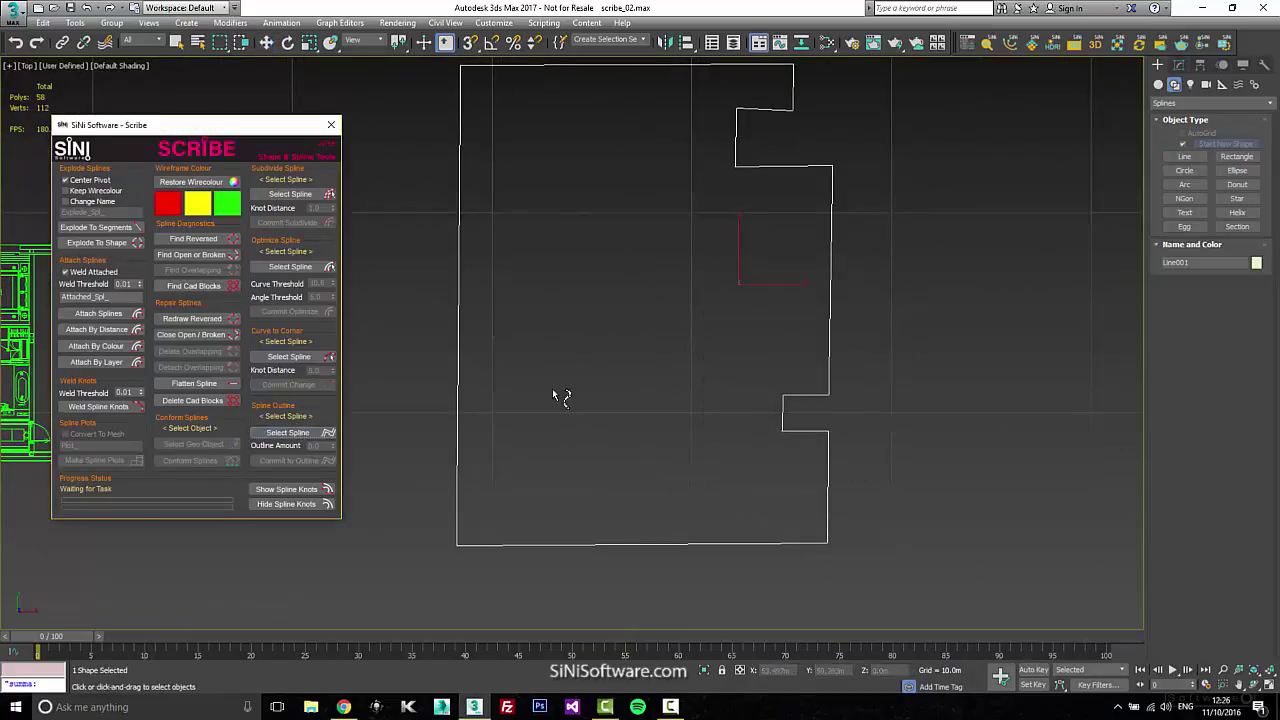
left_click(463, 388)
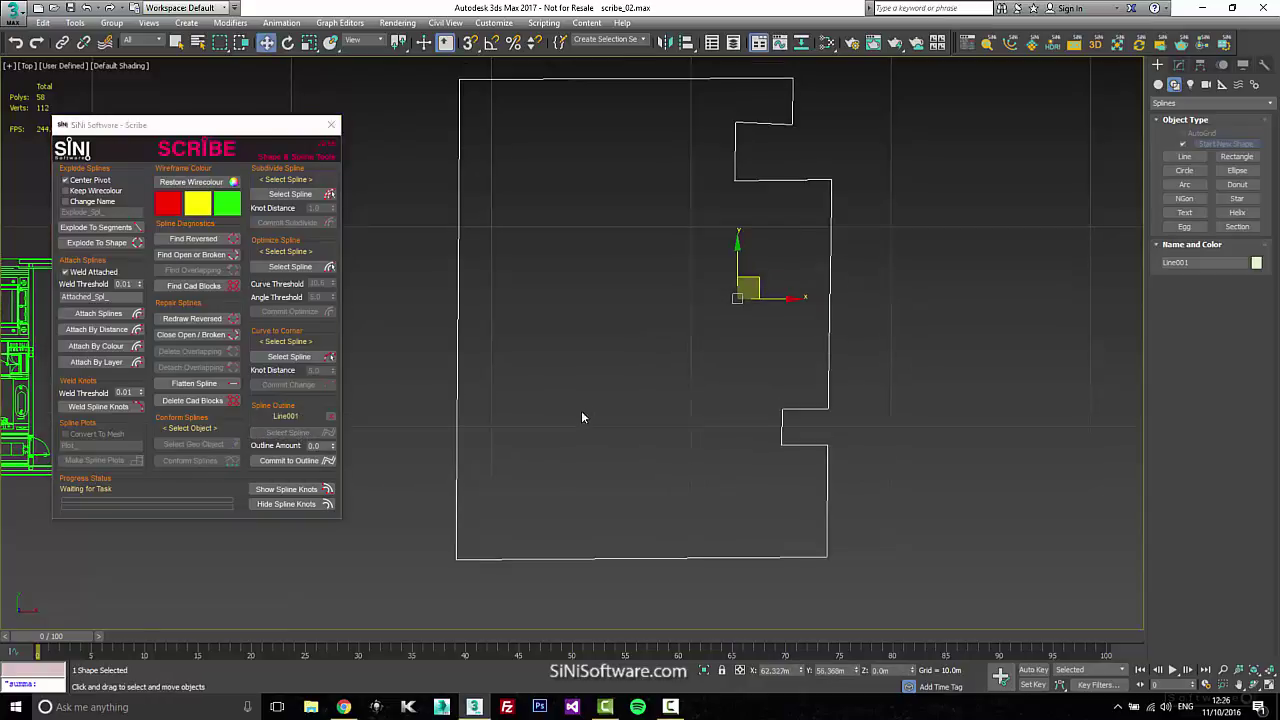
scroll(578, 420, "down", 4)
mouse_move(333, 448)
left_mouse_down()
mouse_move(335, 418)
mouse_move(334, 437)
left_mouse_up()
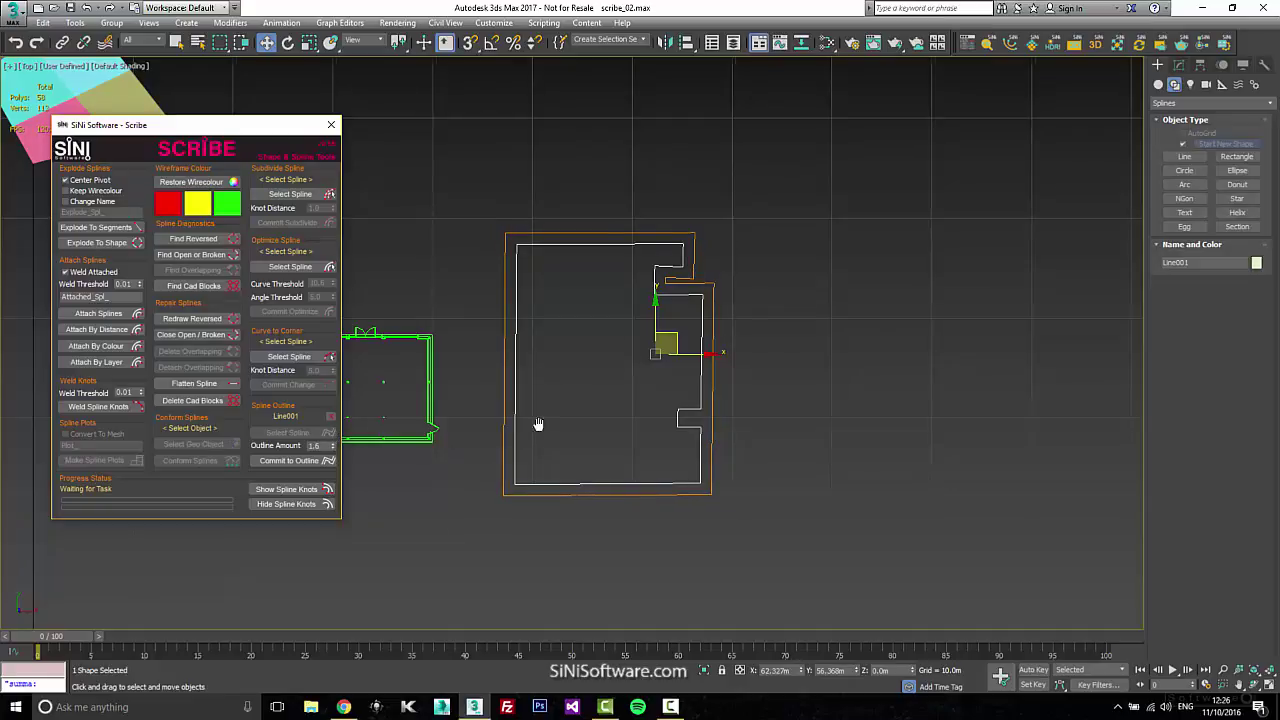
Step: Examine the outline preview around the notched shape and release the spline from Spline Outline without committing
scroll(534, 423, "up", 5)
scroll(675, 405, "down", 2)
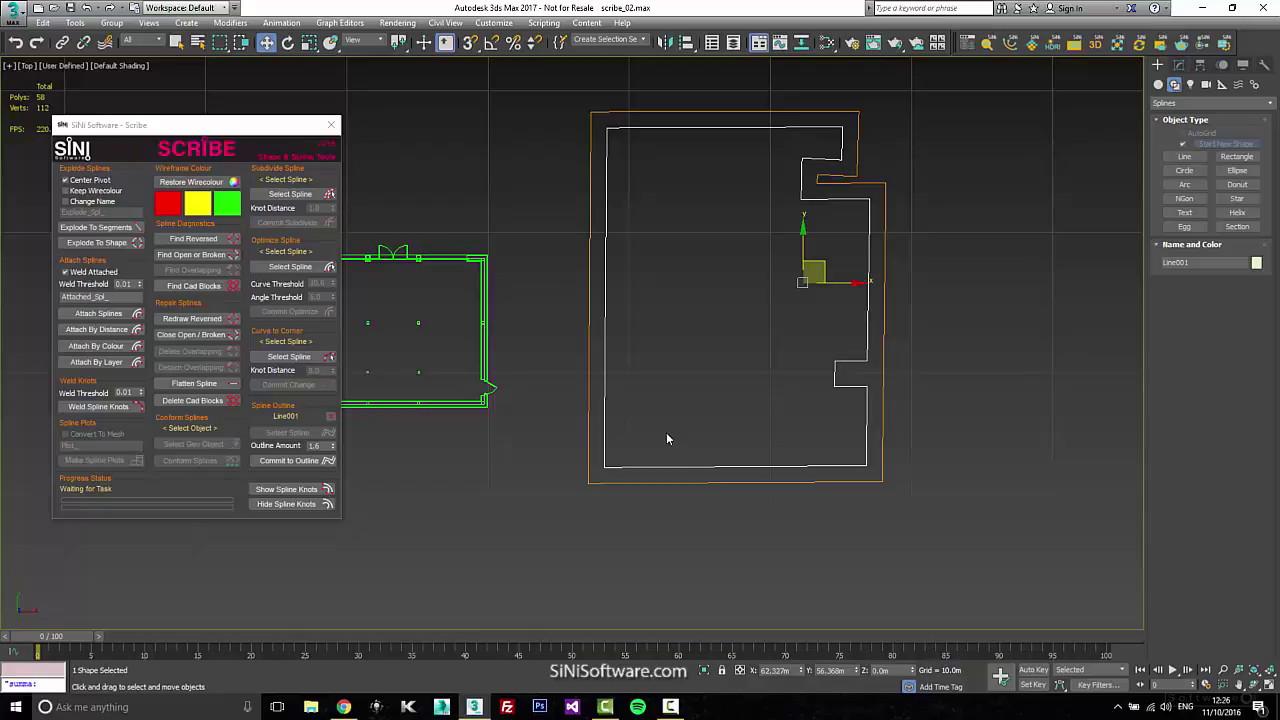
middle_click_drag(725, 249, 727, 269)
middle_click_drag(728, 380, 737, 381)
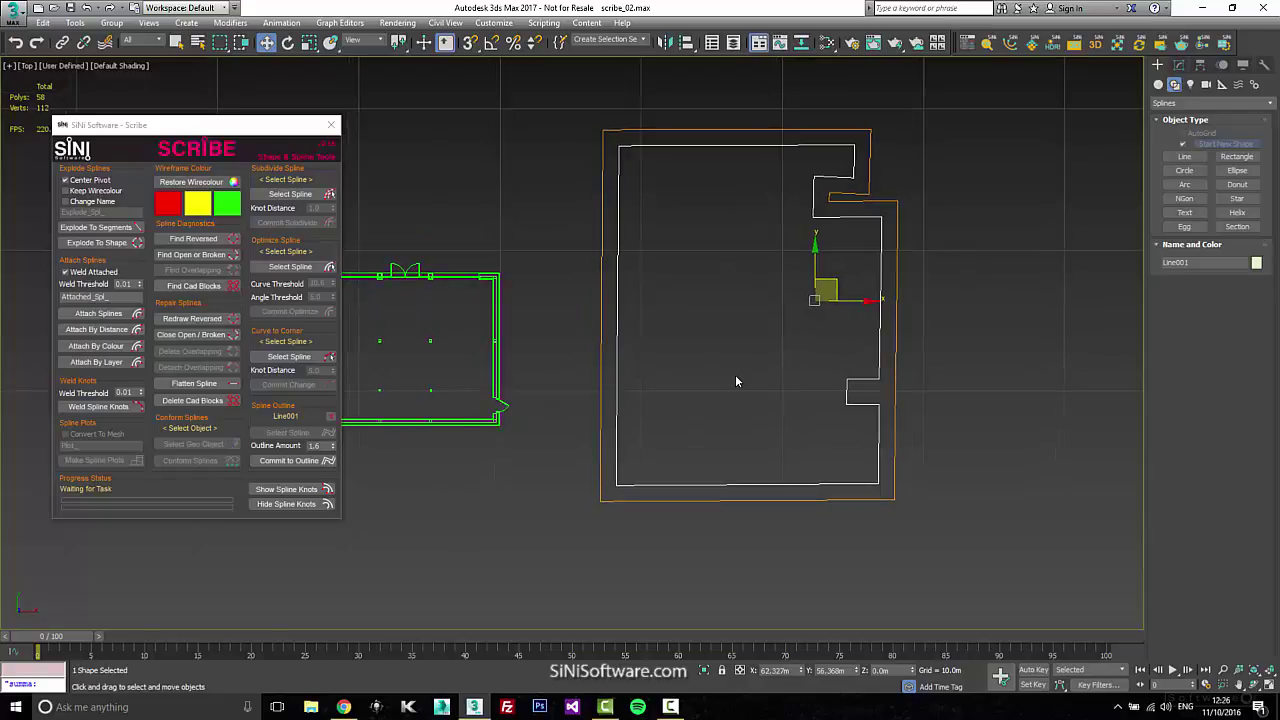
middle_click_drag(499, 460, 531, 426)
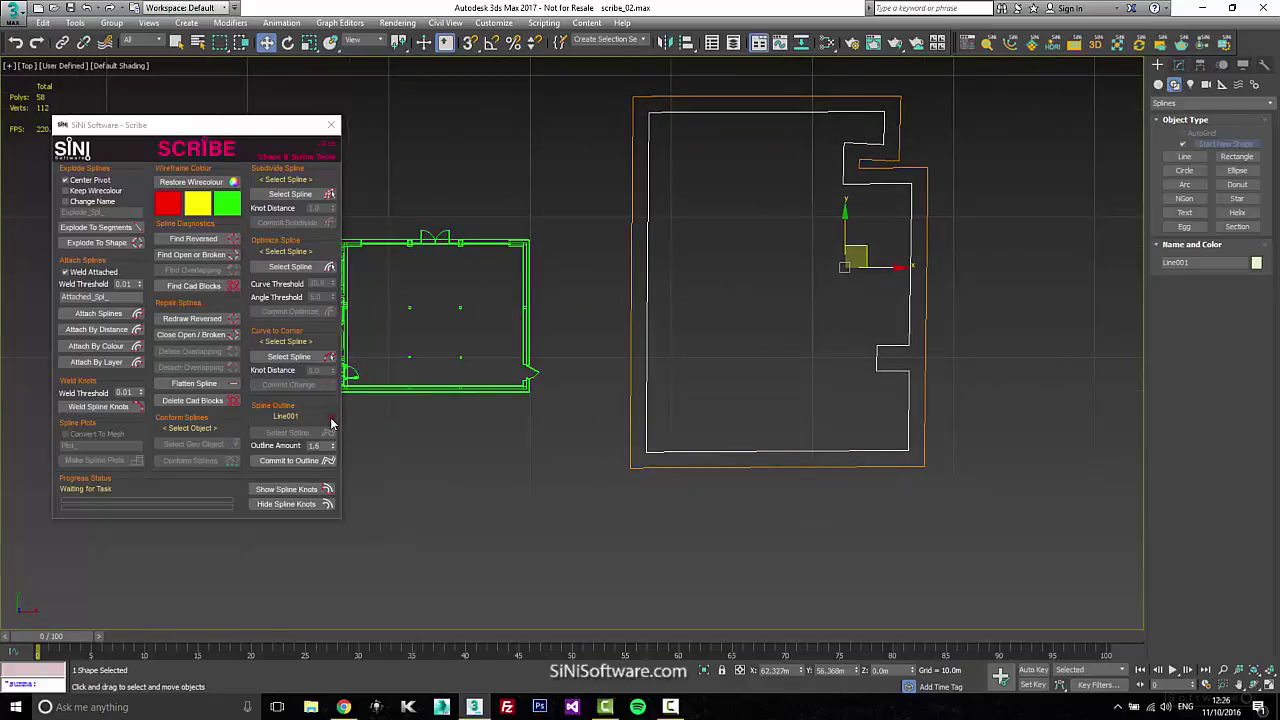
left_click(330, 418)
Step: Deselect the notched spline and return to the area between the floor plan and the lettering
middle_click_drag(692, 433, 597, 423)
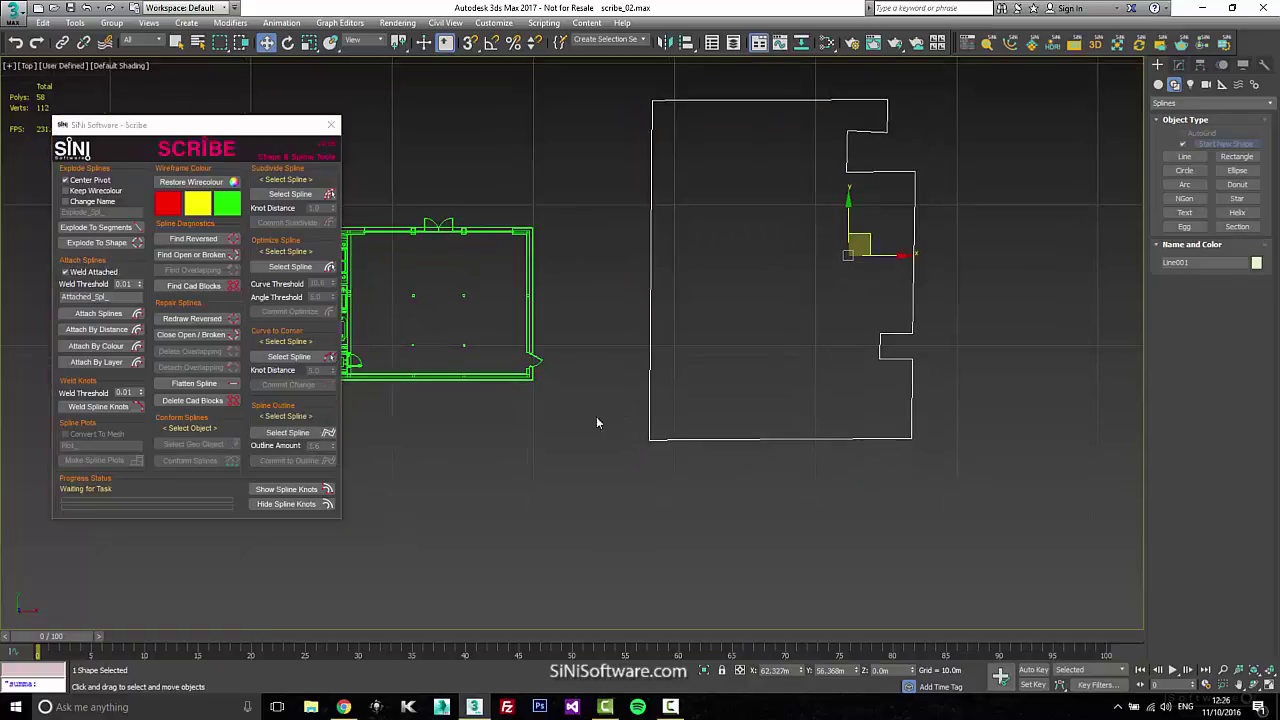
middle_click_drag(770, 153, 788, 185)
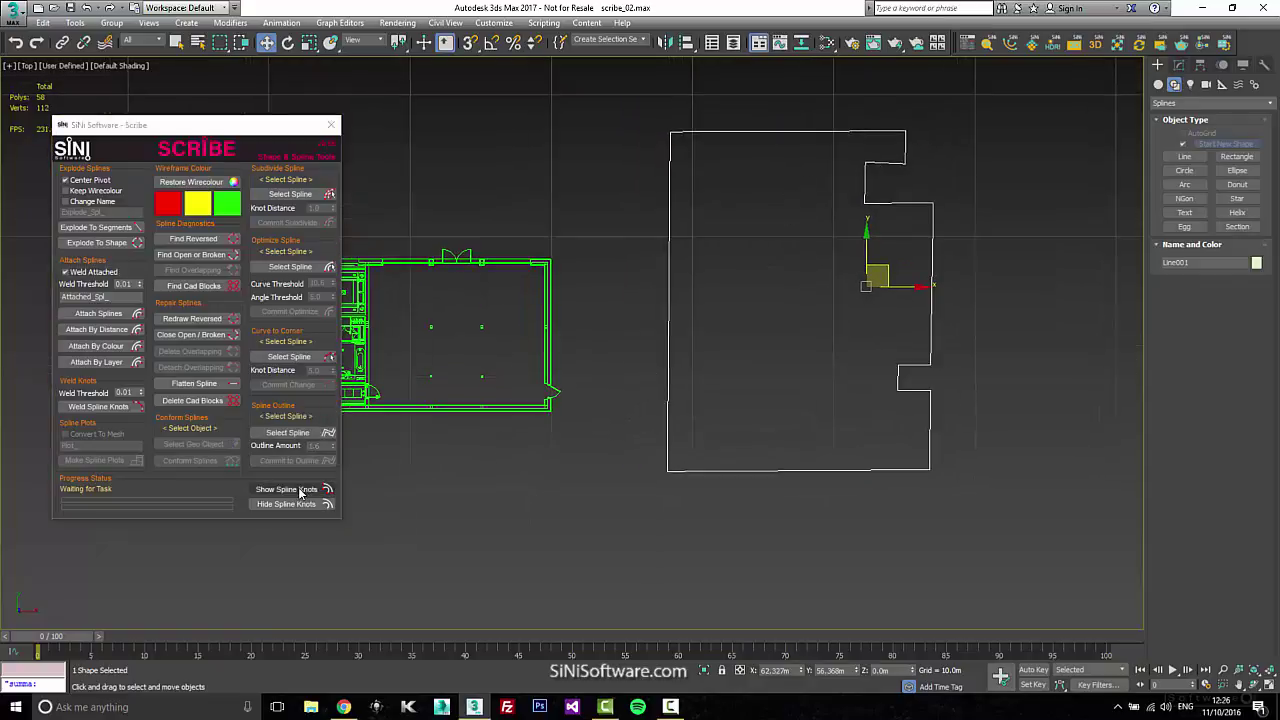
middle_click_drag(703, 267, 737, 264)
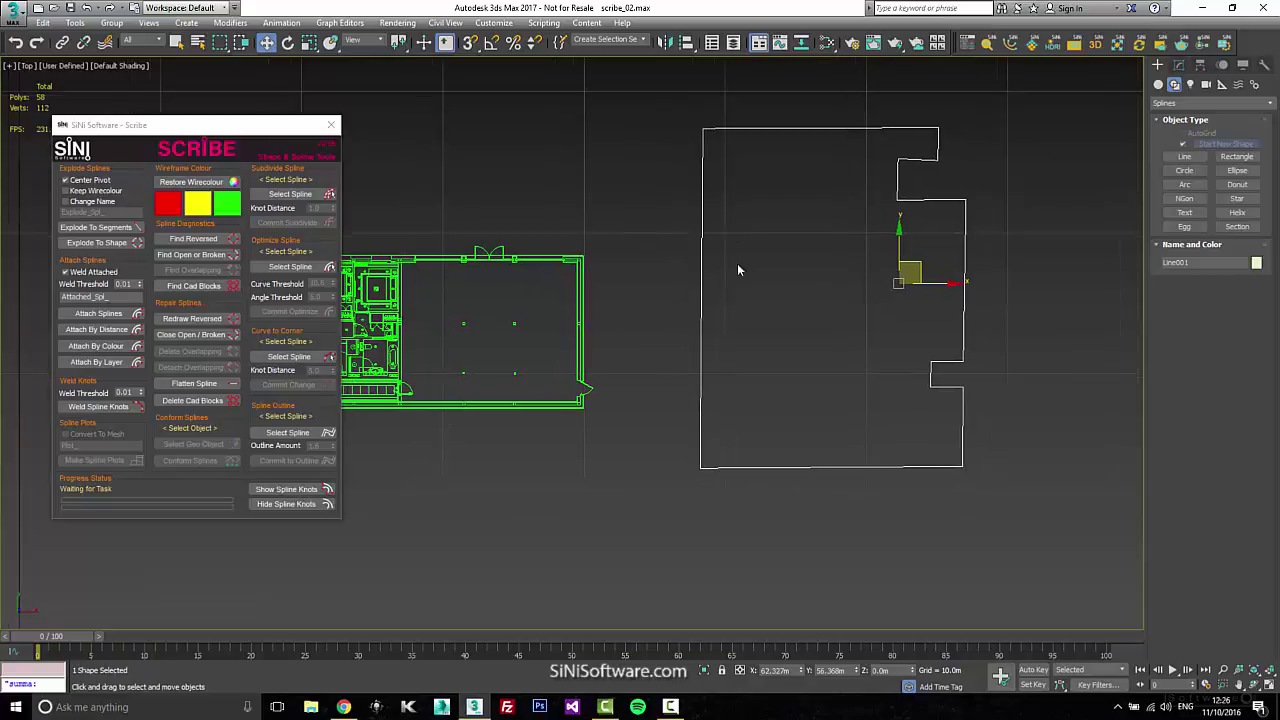
middle_click_drag(677, 413, 713, 126)
scroll(580, 346, "down", 3)
left_click(579, 346)
middle_click_drag(579, 346, 638, 352)
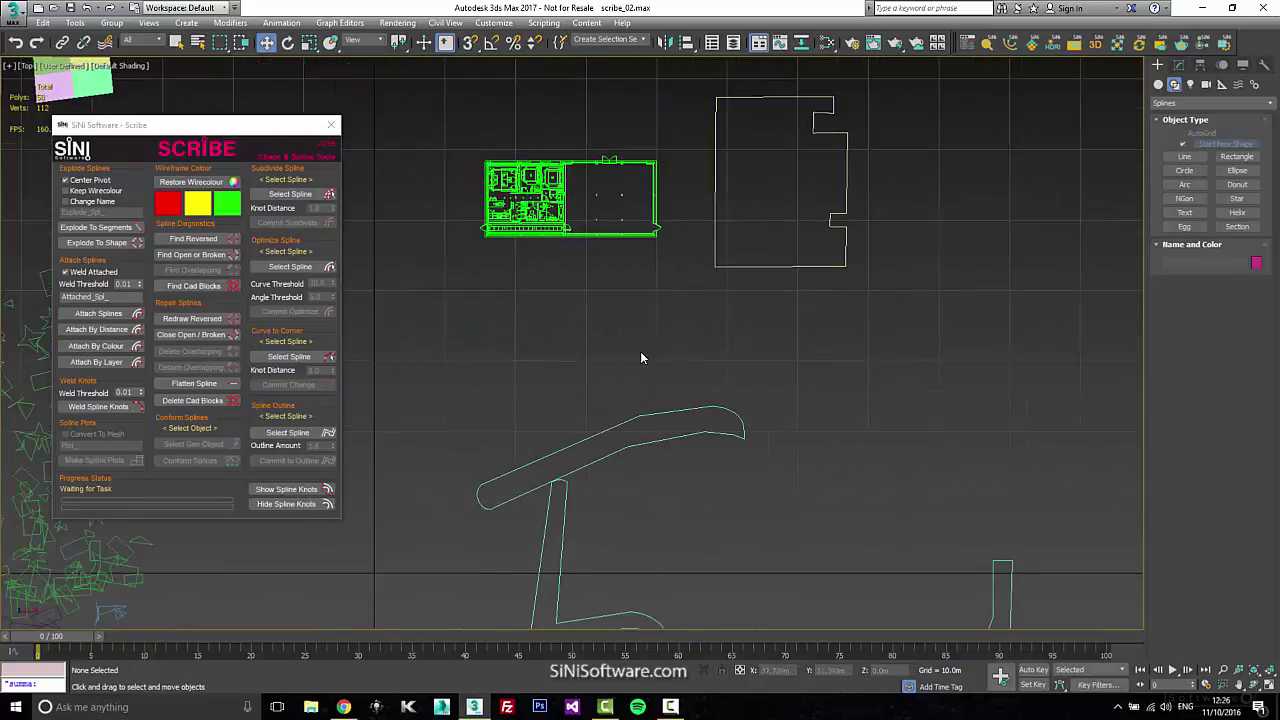
Step: Start a new line between the floor plan and the lettering with a long horizontal segment and a segment rising to the right
key("x")
key("Escape")
key("x")
key("Return")
left_click(529, 345)
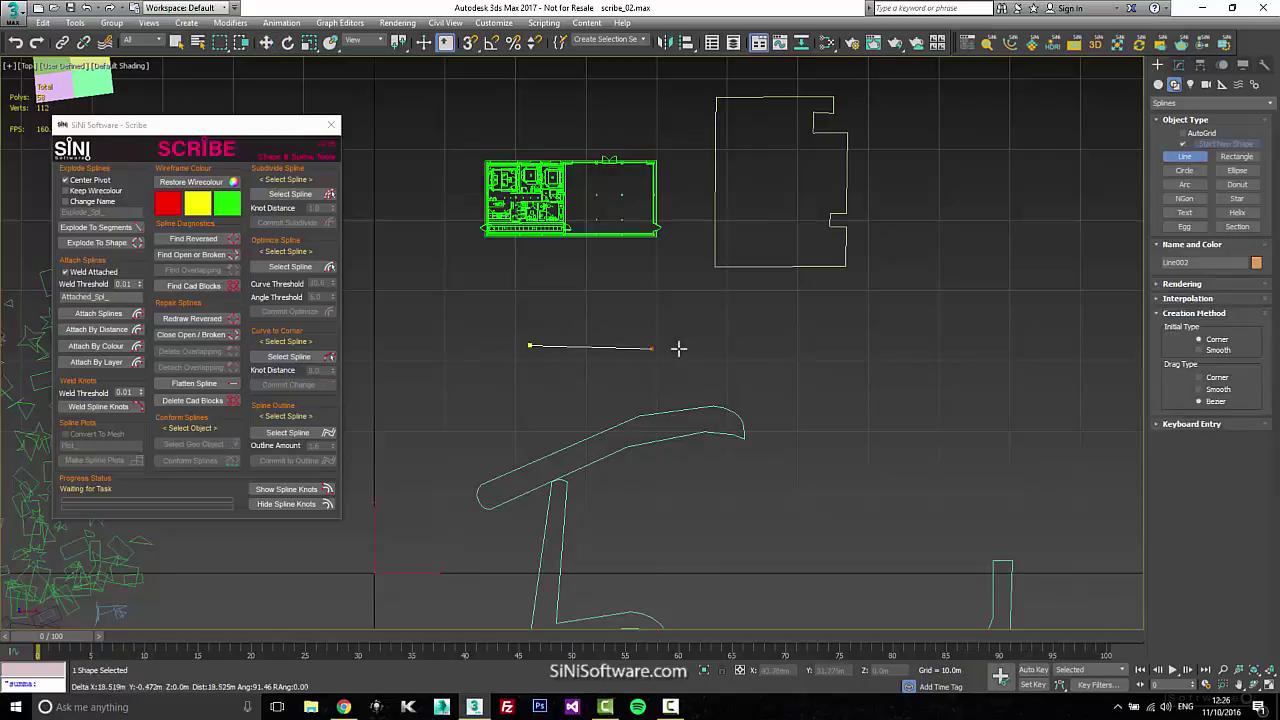
left_click(767, 346)
left_click(935, 287)
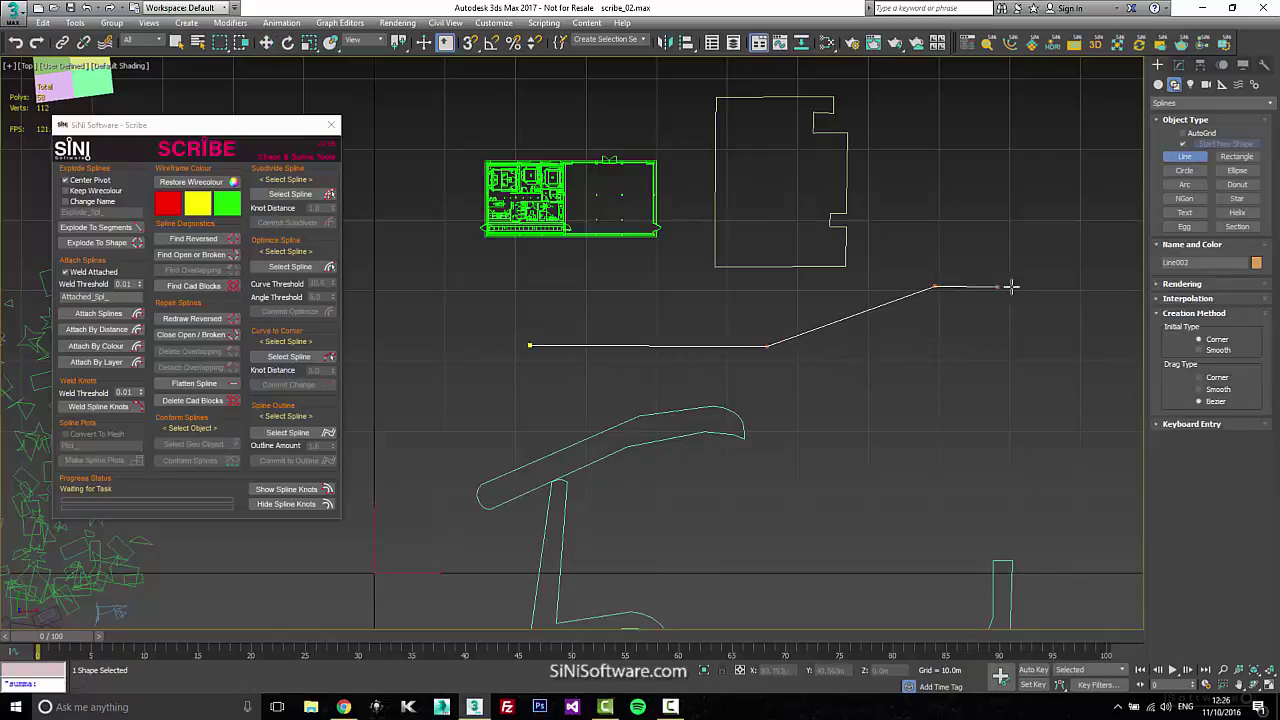
Step: Continue the line with a curved section bulging right, return leftward along two straight lower segments, and end it as an open spline
left_click_drag(1013, 287, 1075, 328)
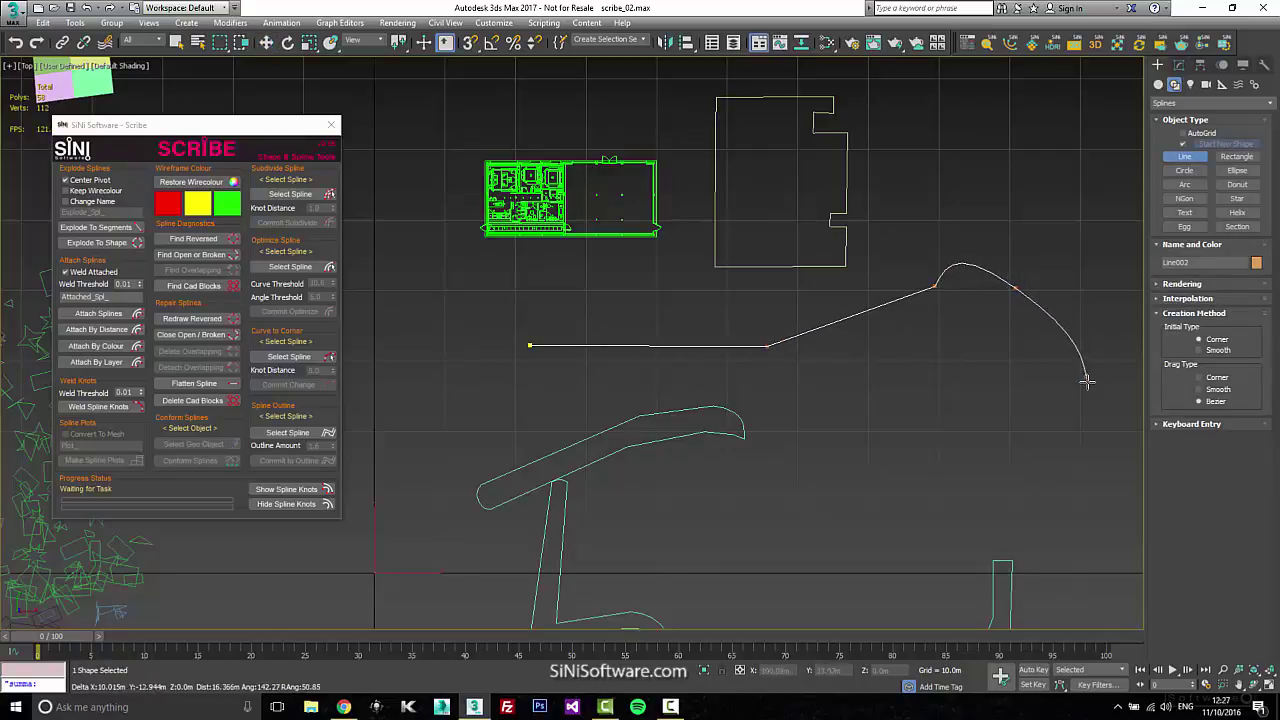
left_click(1095, 458)
left_click(782, 508)
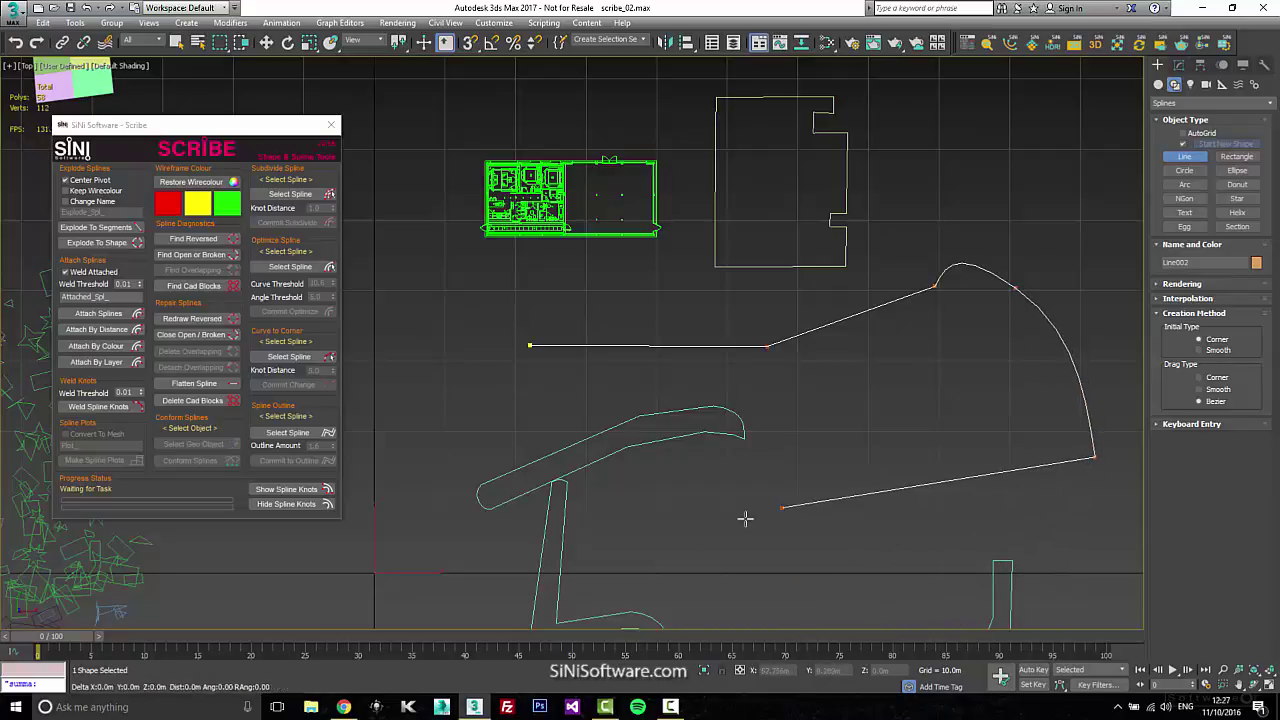
left_click(657, 543)
right_click(657, 543)
right_click(930, 496)
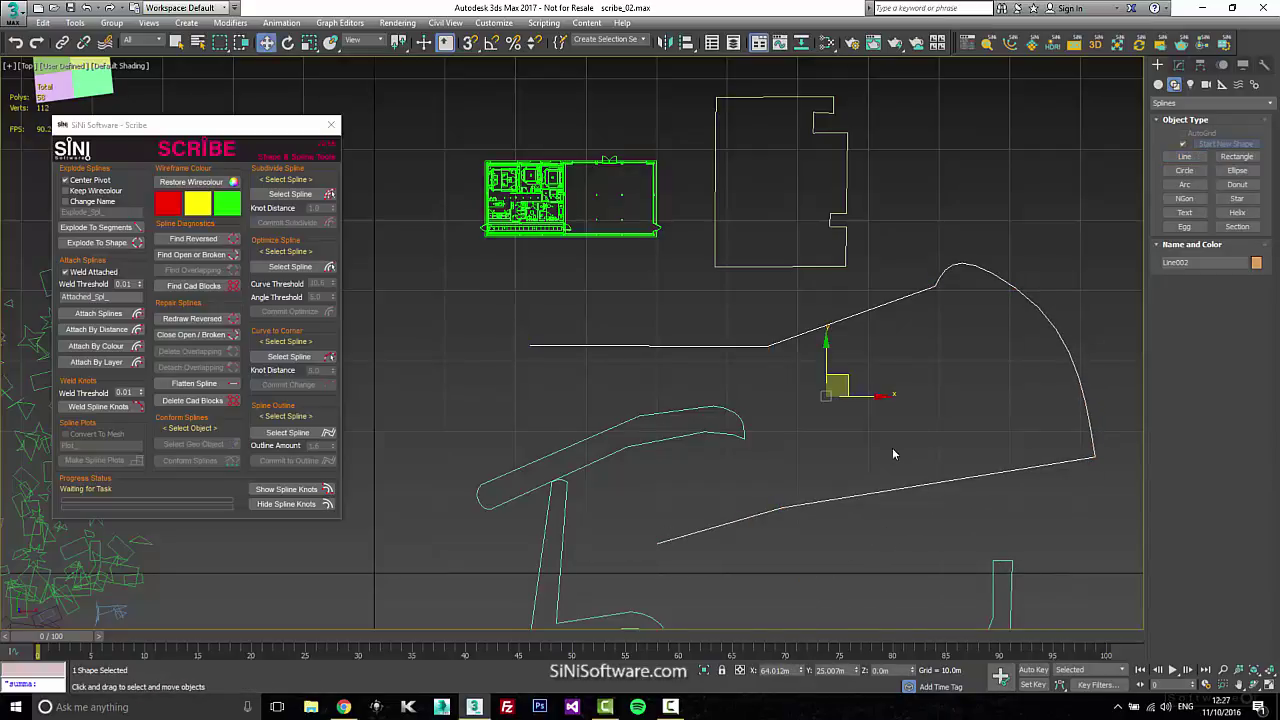
Step: Examine the straight corners and the curved section of the newly drawn open line
middle_click_drag(882, 430, 820, 375)
scroll(822, 320, "up", 2)
scroll(823, 257, "down", 3)
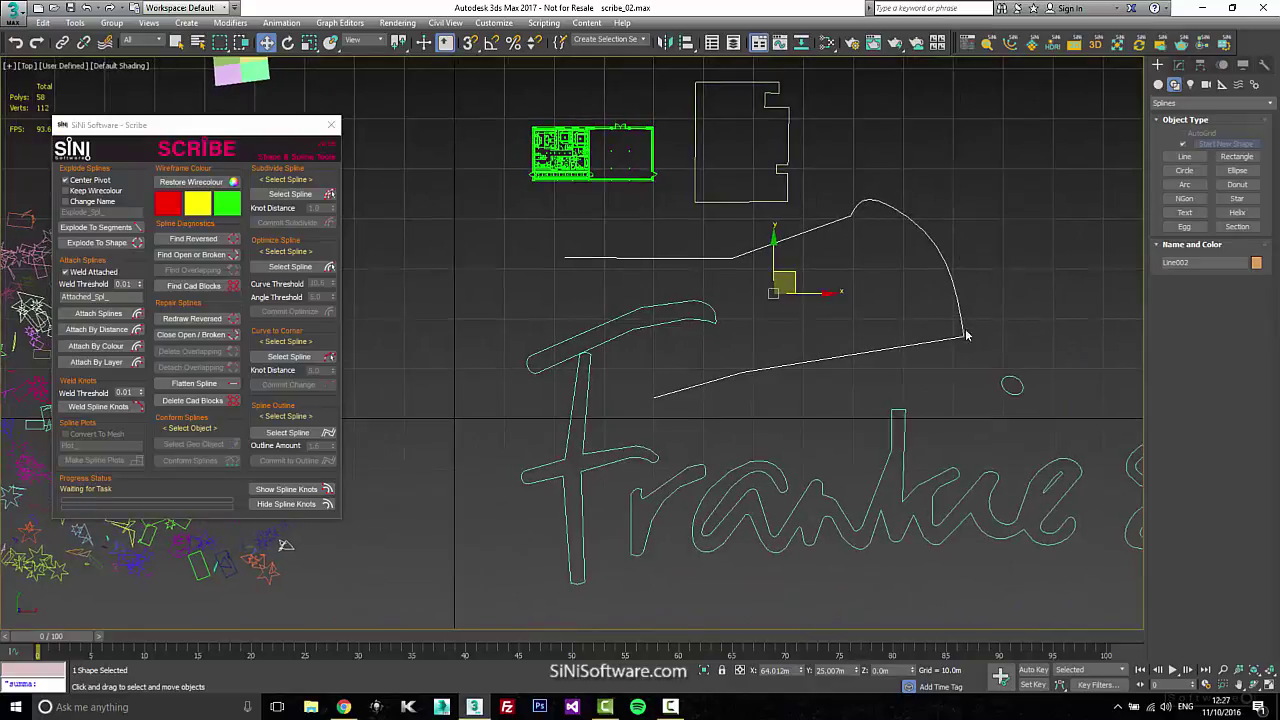
scroll(813, 243, "up", 4)
middle_click_drag(860, 240, 857, 218)
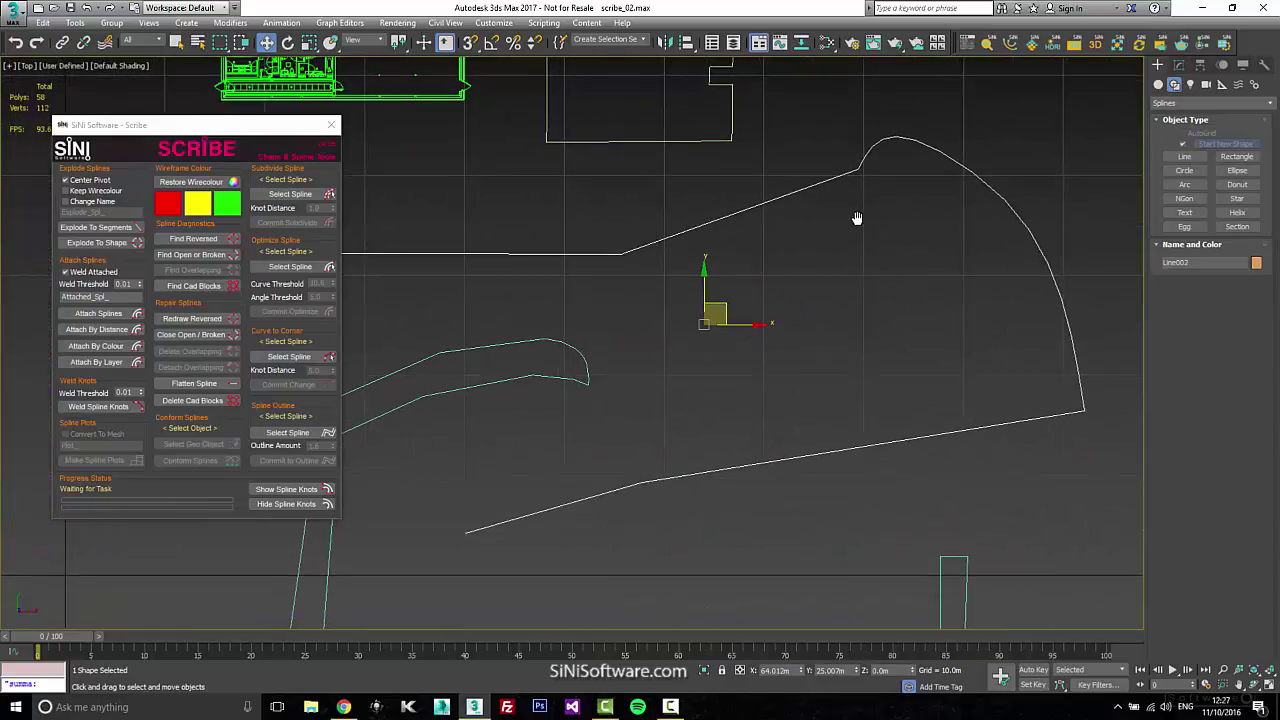
middle_click_drag(686, 286, 708, 274)
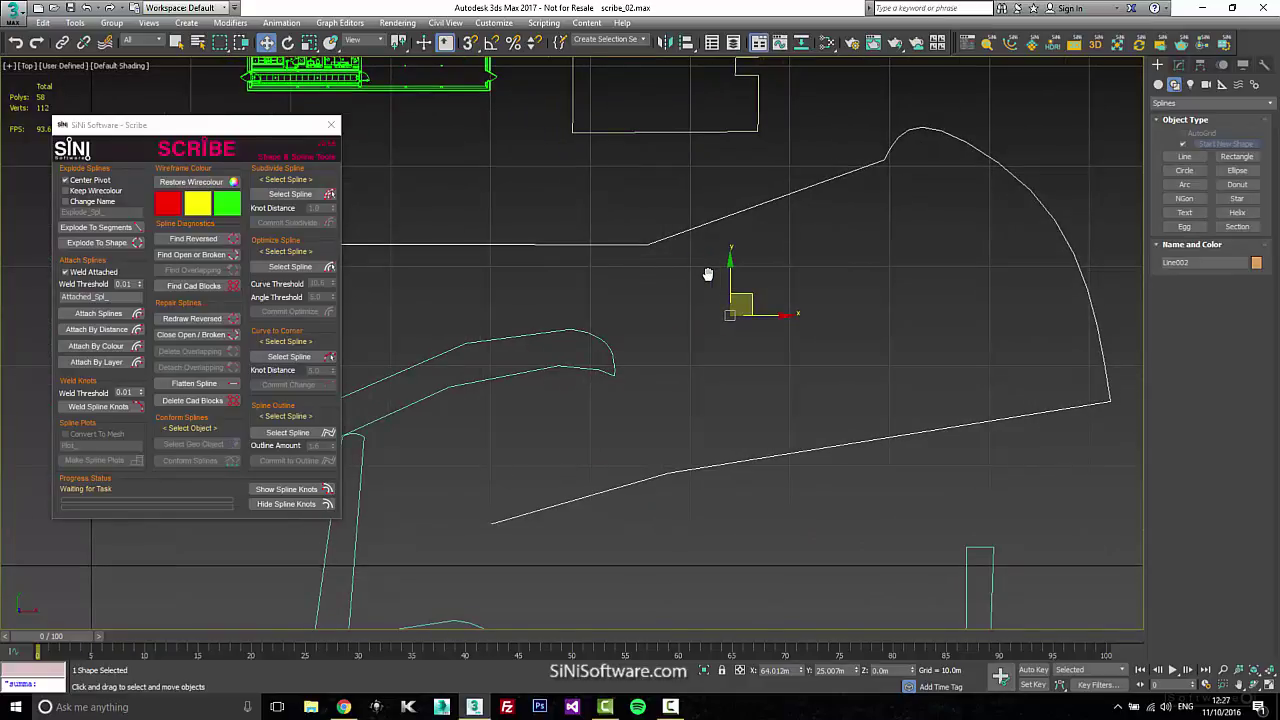
middle_click_drag(762, 259, 770, 274)
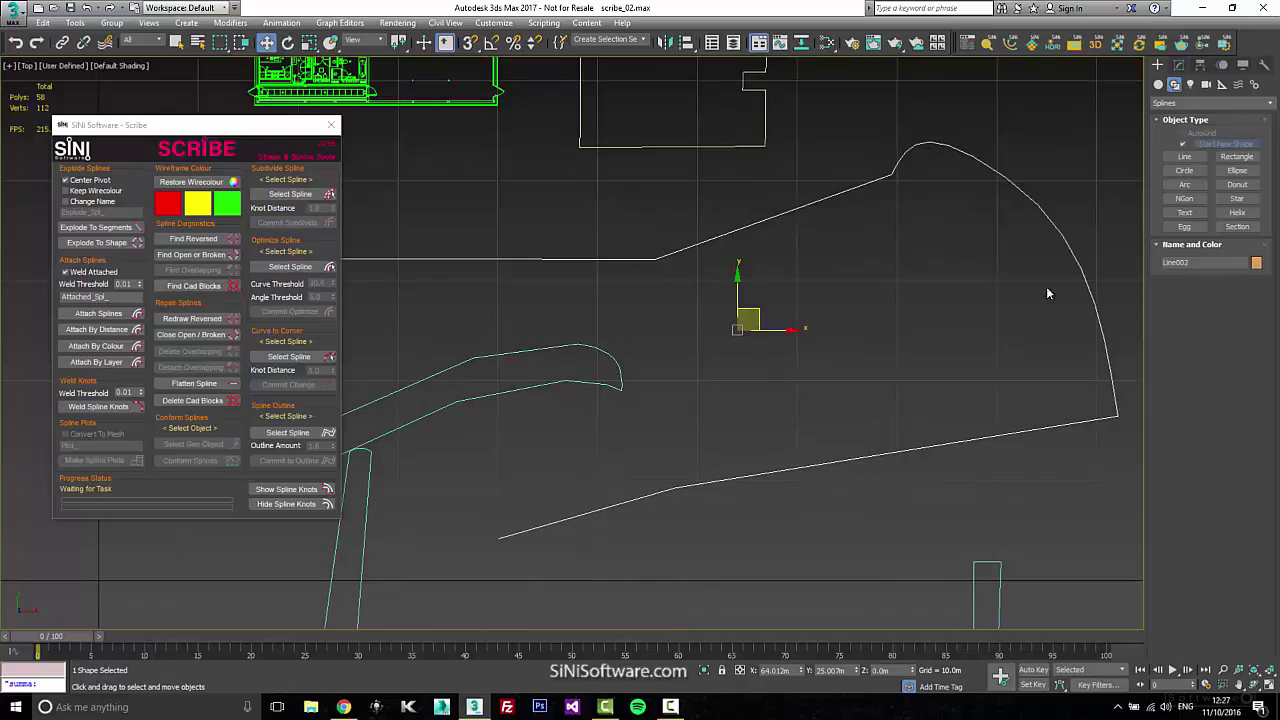
middle_click_drag(774, 308, 795, 301)
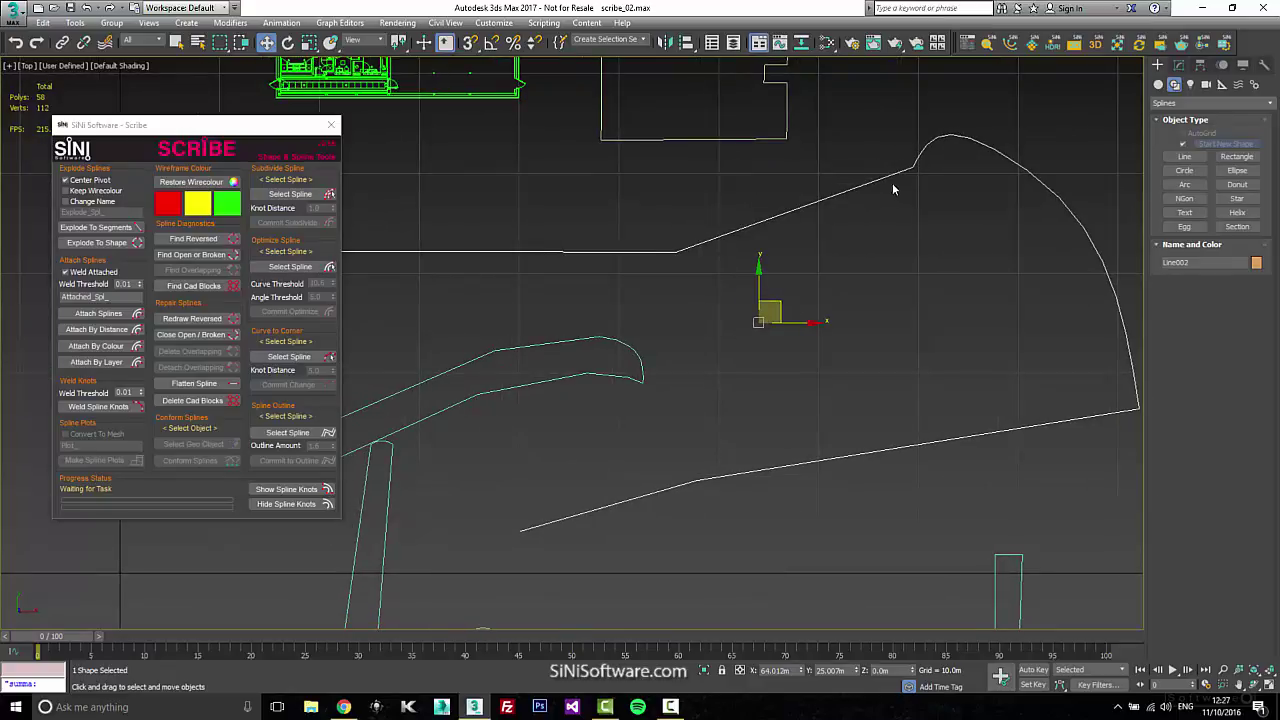
middle_click_drag(776, 231, 793, 223)
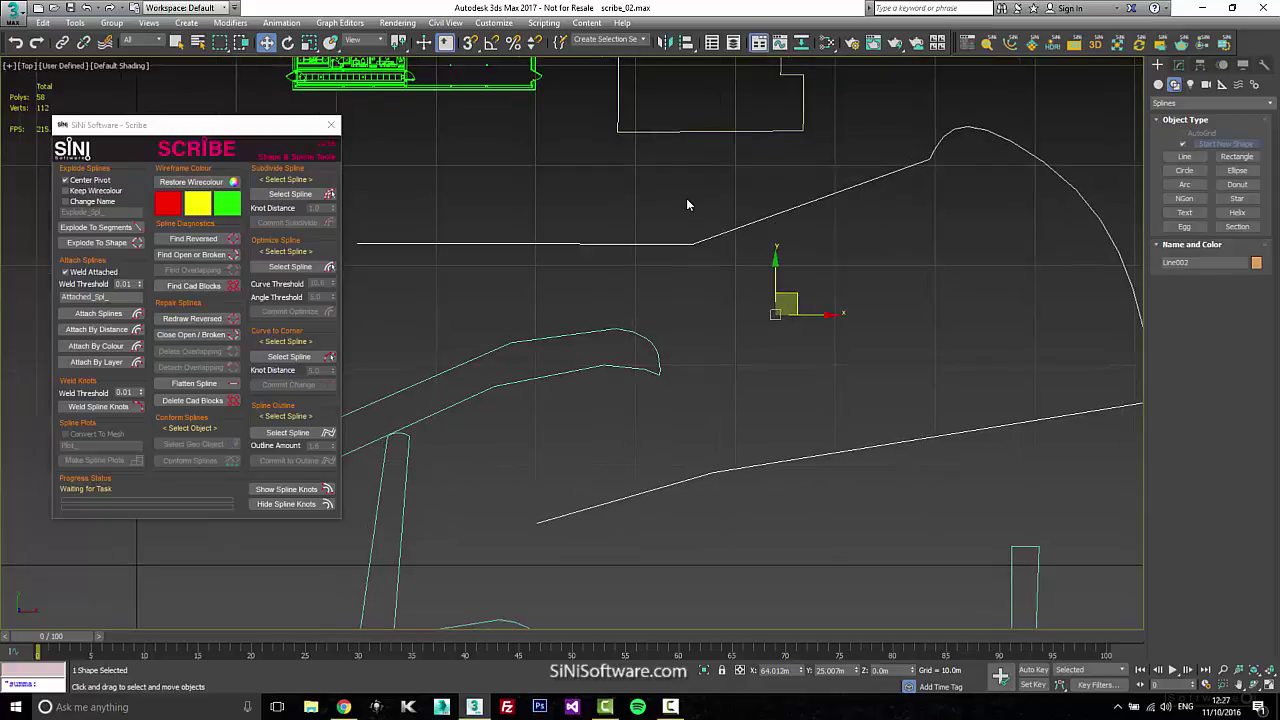
left_click_drag(686, 198, 731, 250)
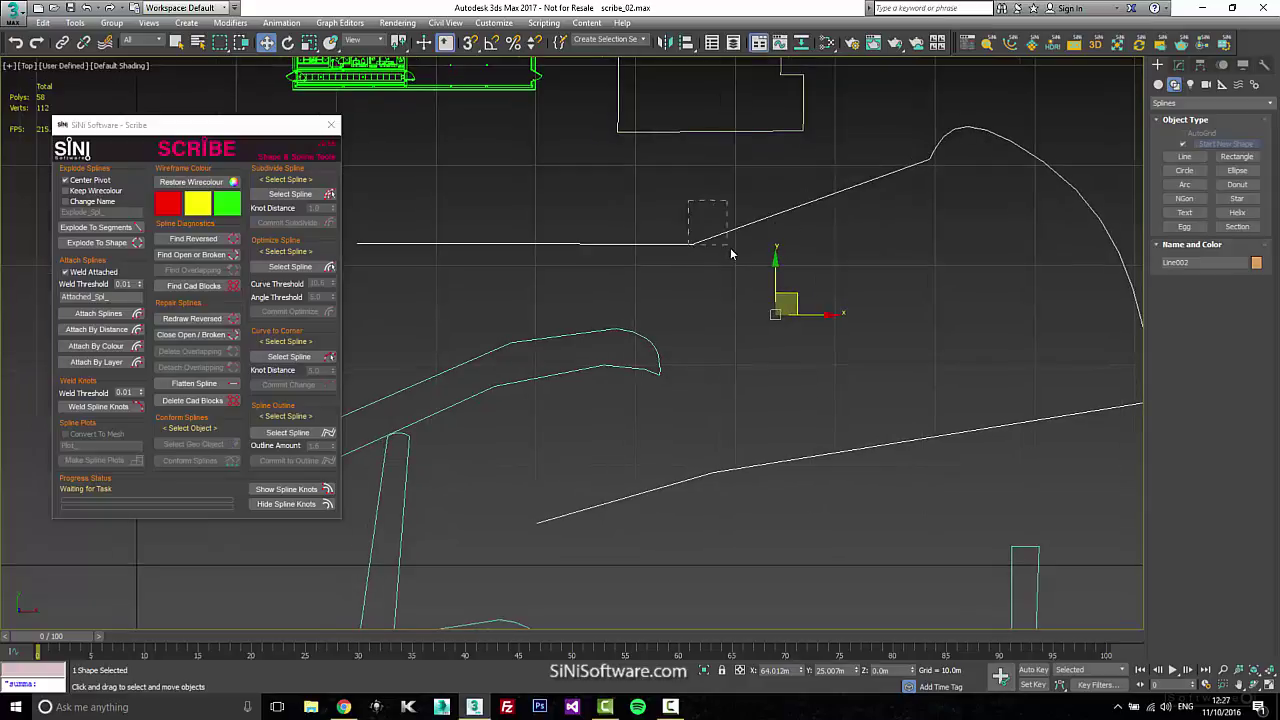
Step: Choose the new open line as the Curve to Corner target and frame its preview knots
left_click(314, 358)
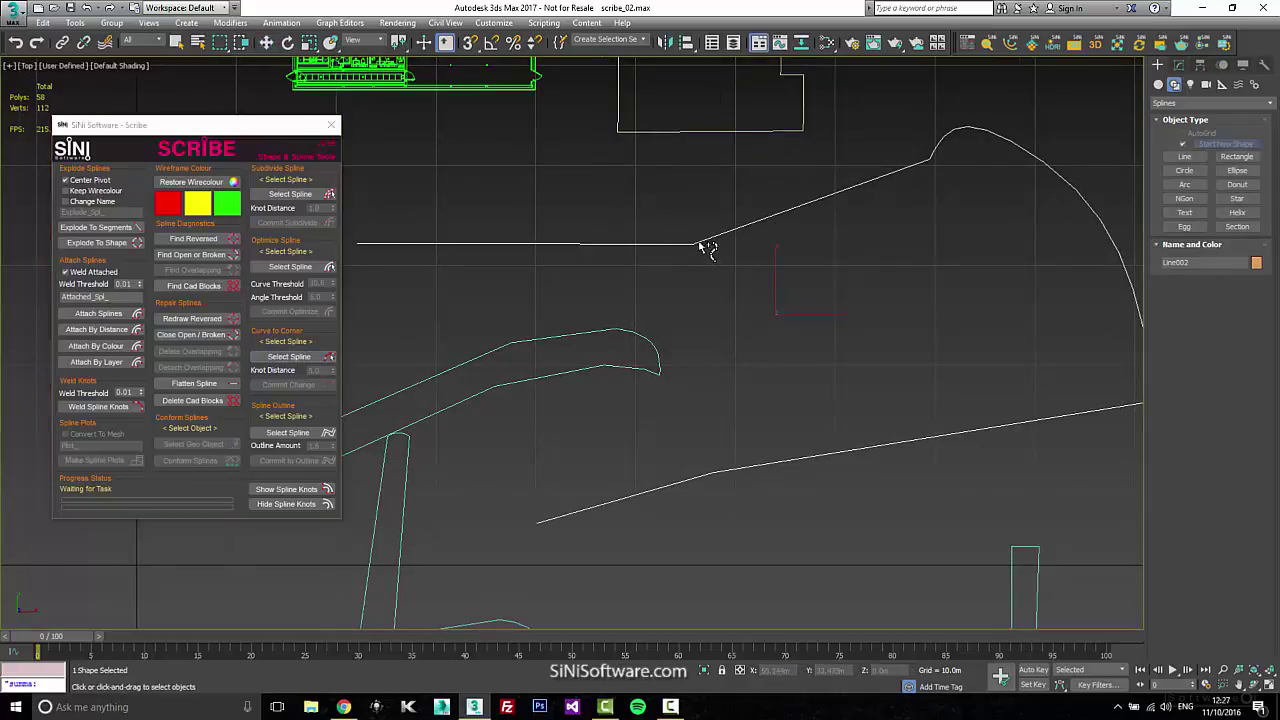
left_click(705, 247)
scroll(834, 240, "down", 4)
scroll(874, 231, "up", 2)
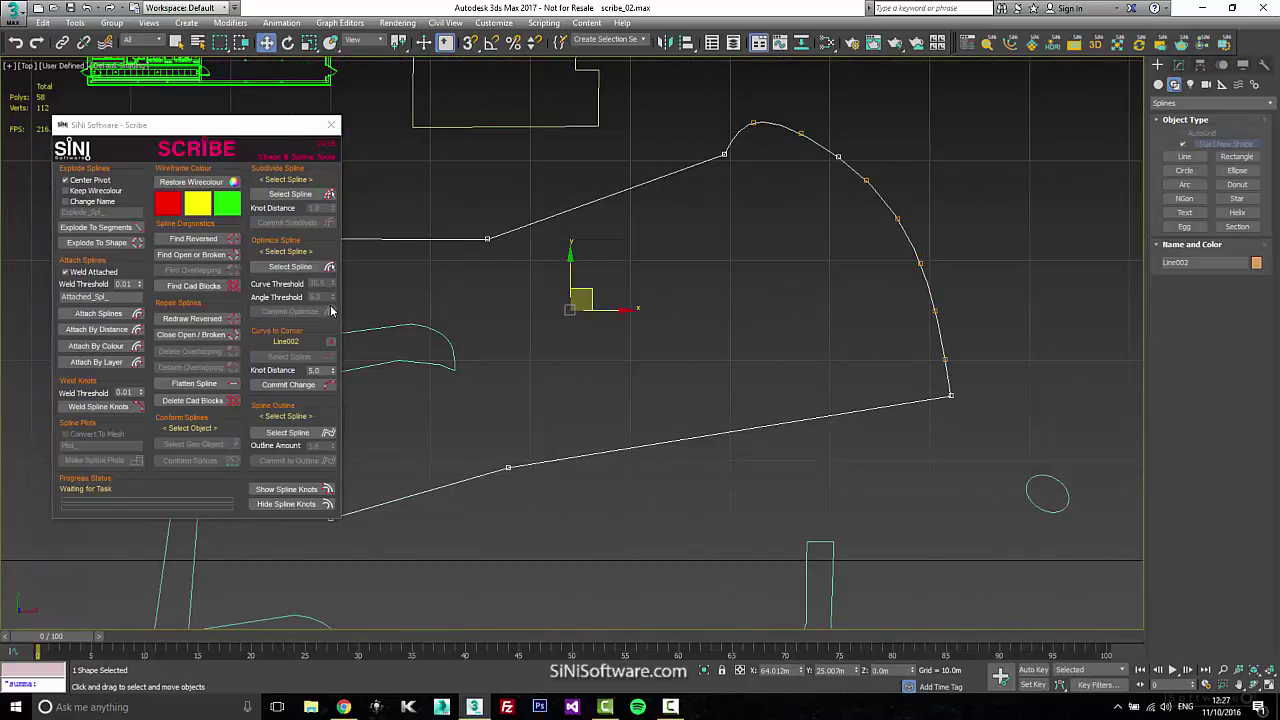
Step: Set the Curve to Corner knot distance to 5.3 and commit the change to the line
mouse_move(333, 372)
left_mouse_down()
mouse_move(333, 340)
mouse_move(346, 384)
mouse_move(347, 367)
left_mouse_up()
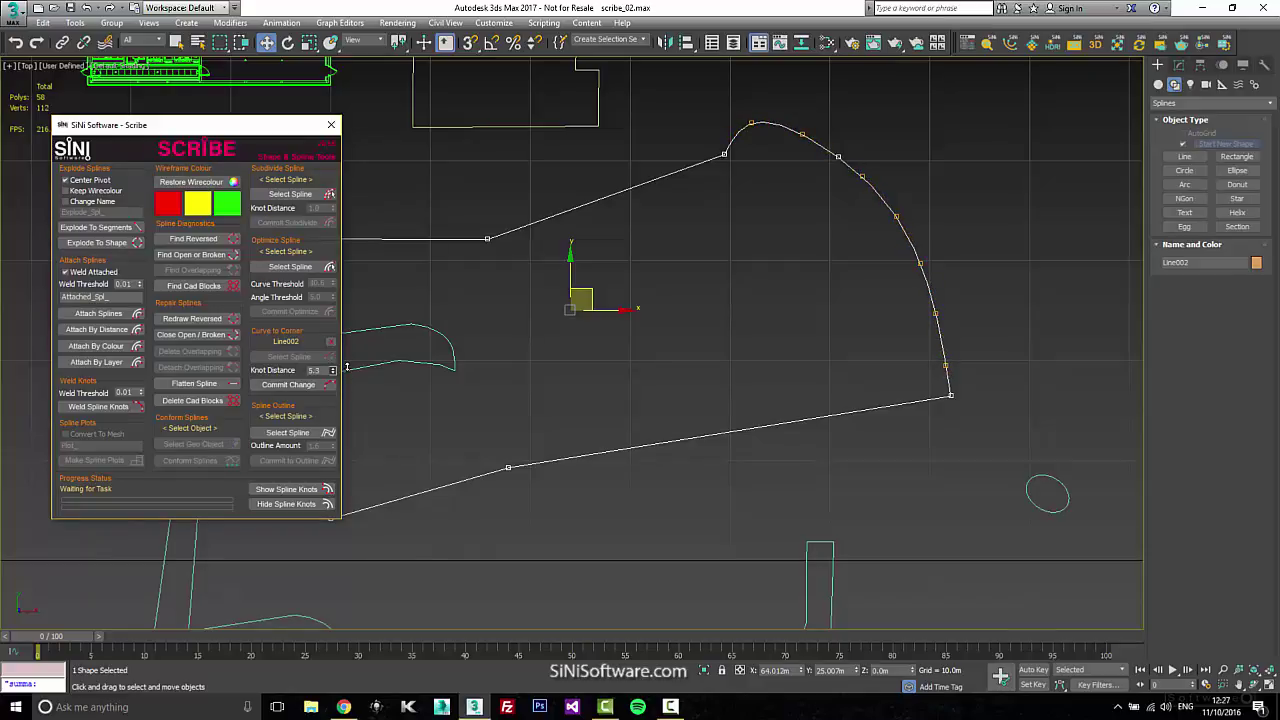
middle_click_drag(346, 367, 516, 323)
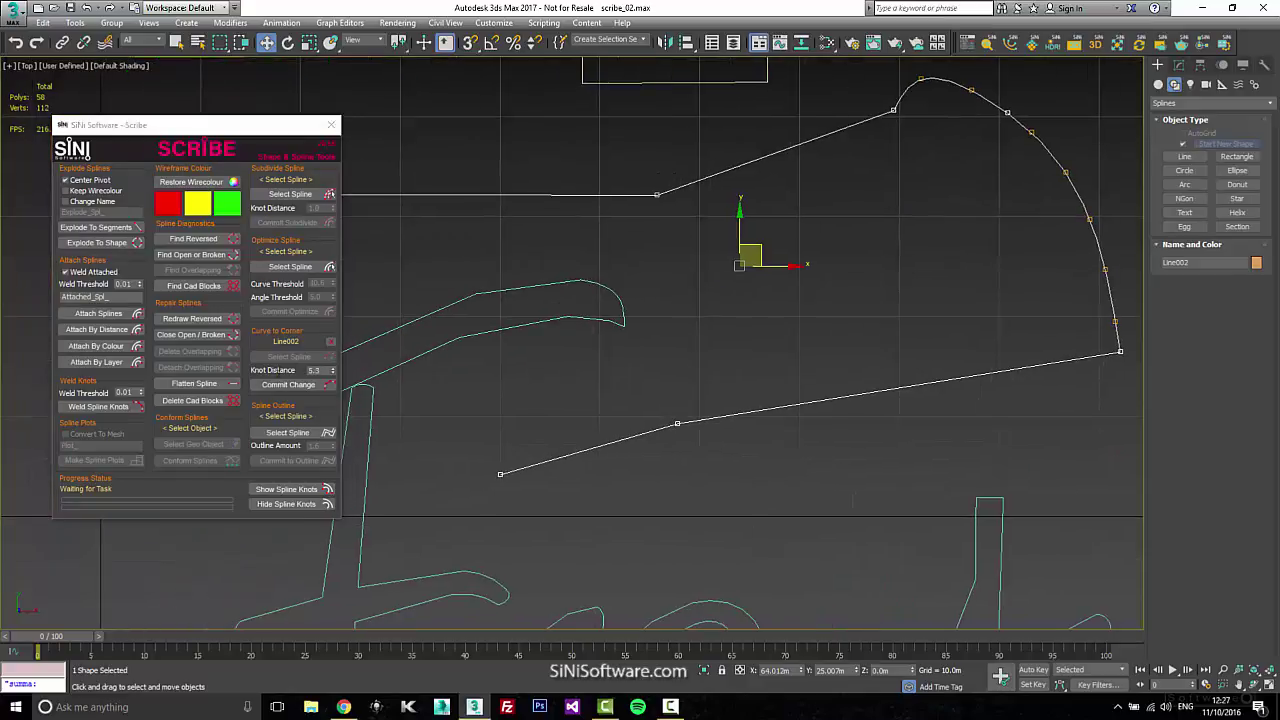
left_click(305, 385)
middle_click_drag(896, 331, 754, 371)
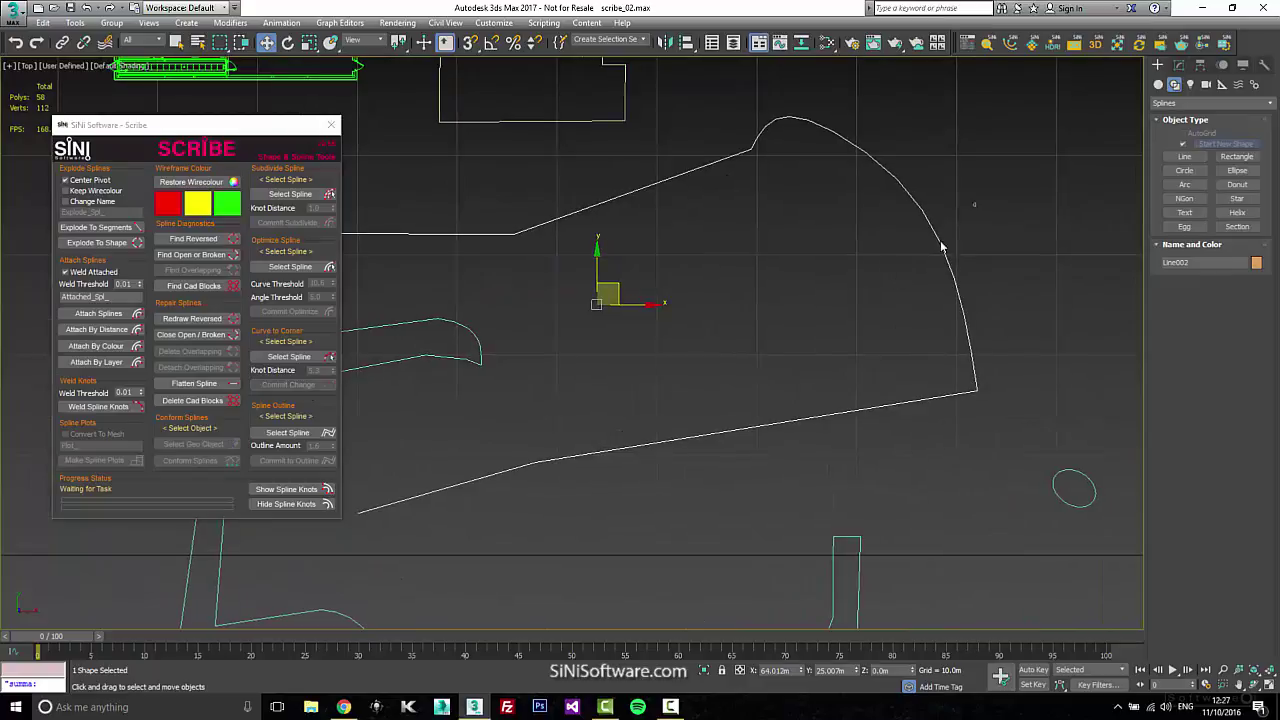
scroll(873, 260, "down", 1)
scroll(873, 260, "up", 1)
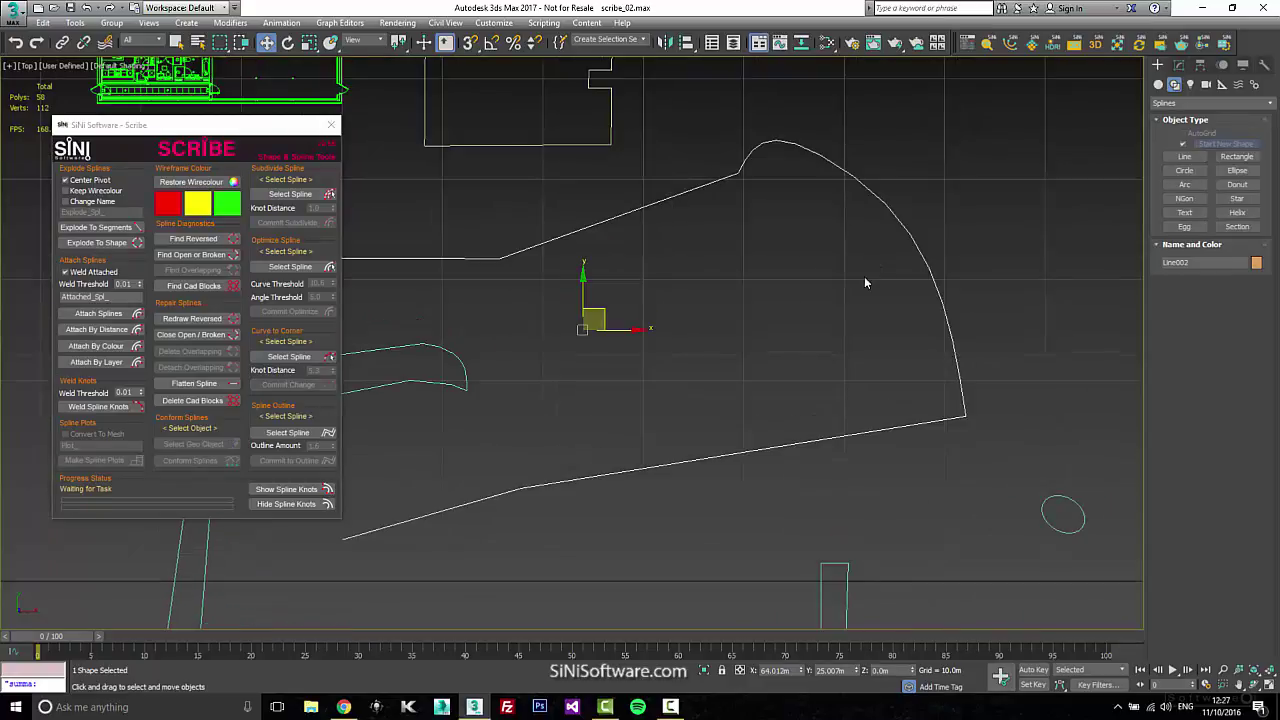
Step: Apply an Extrude modifier to the converted line and view it in perspective
type("xe")
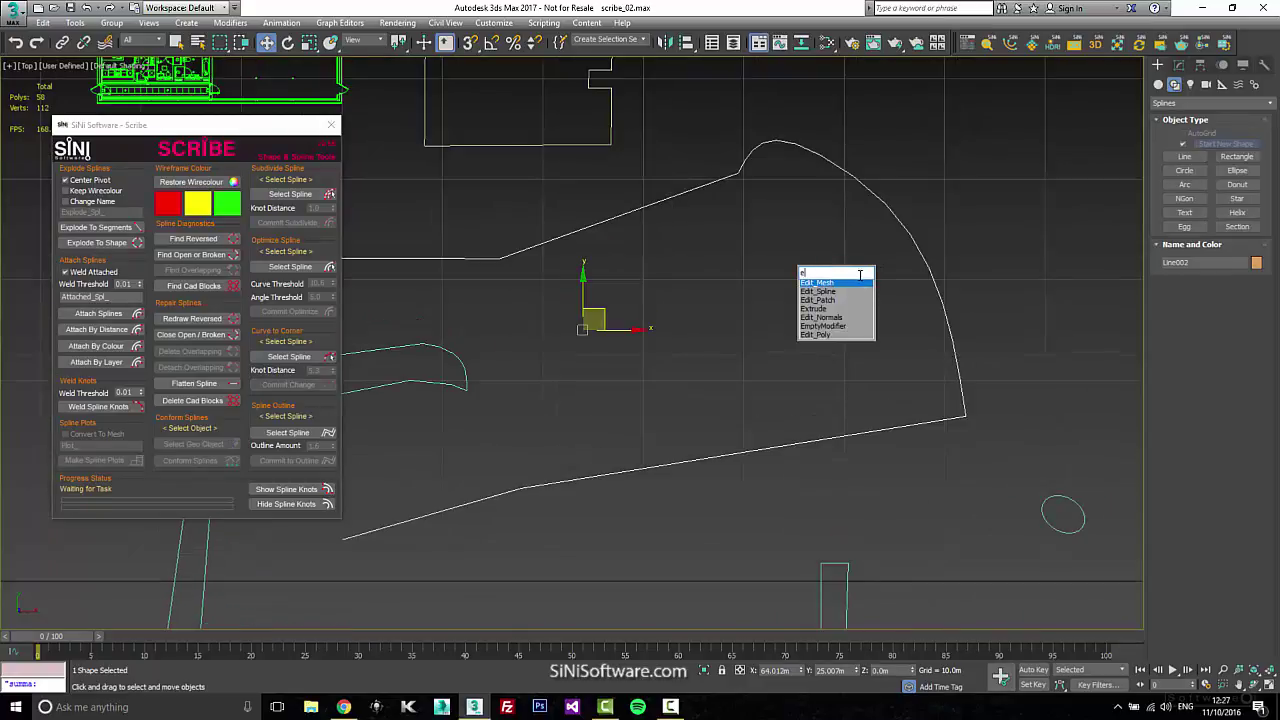
left_click(850, 308)
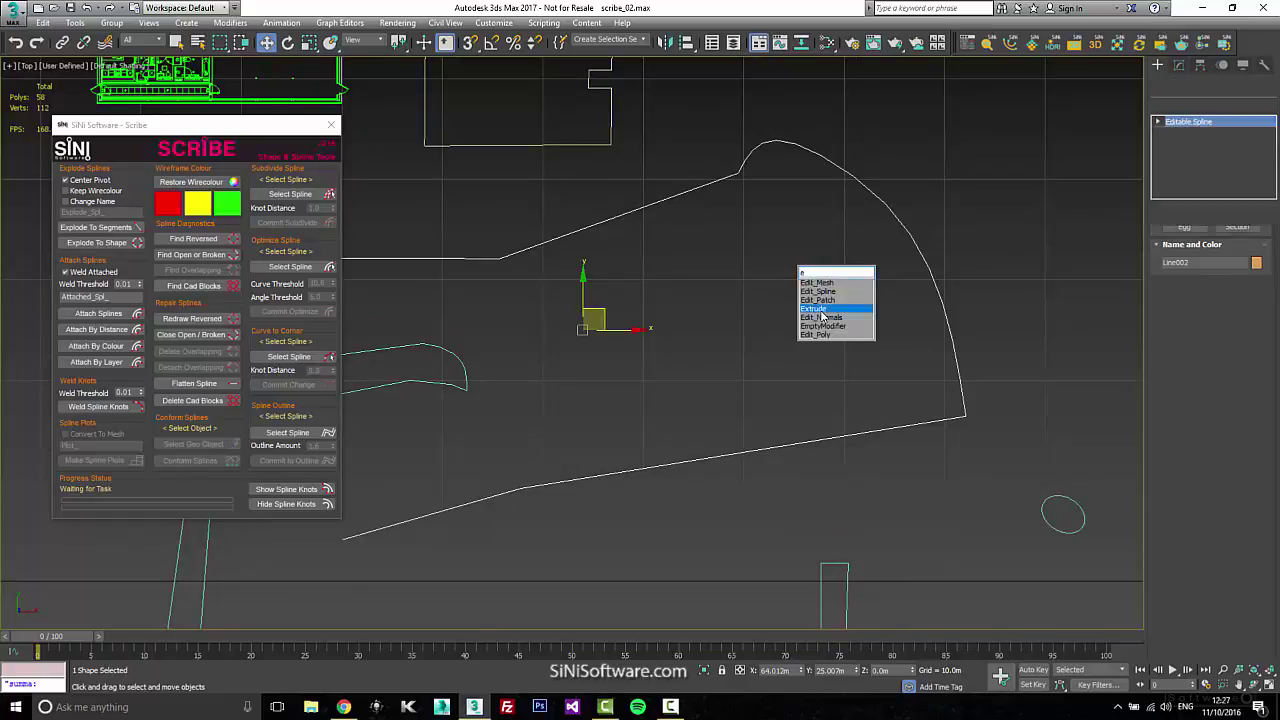
key("p")
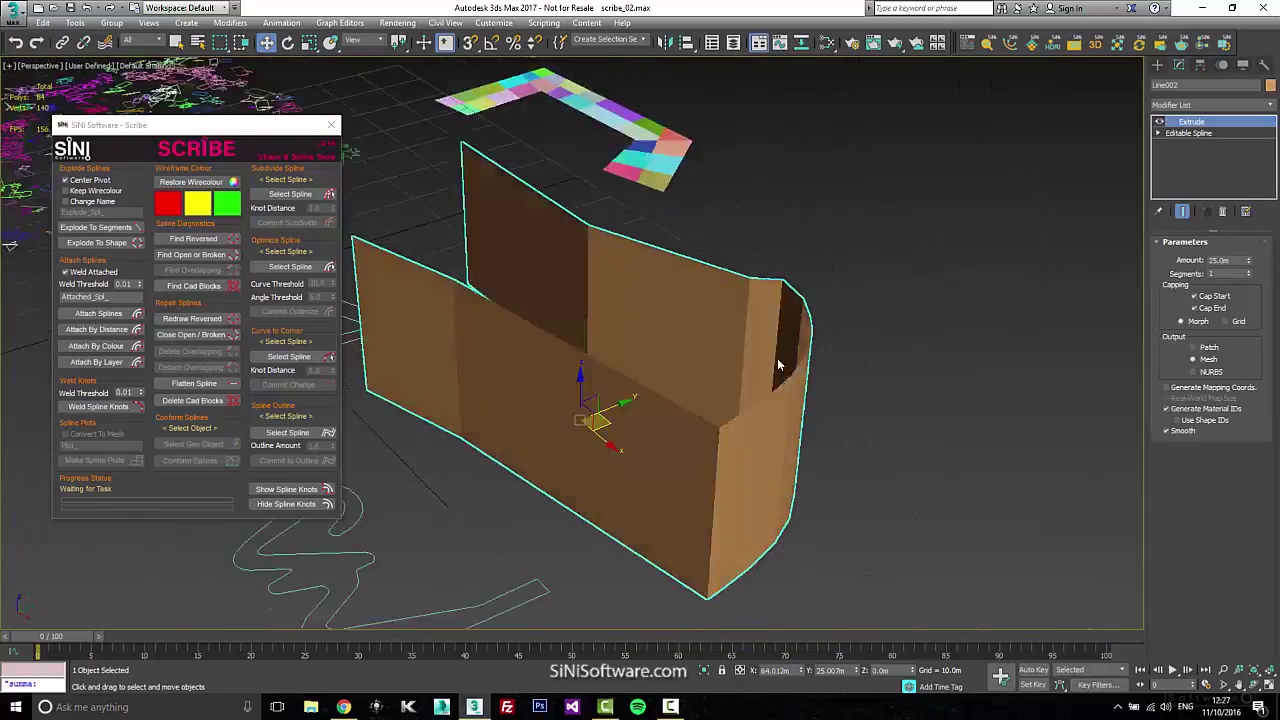
middle_click_drag(715, 391, 749, 386)
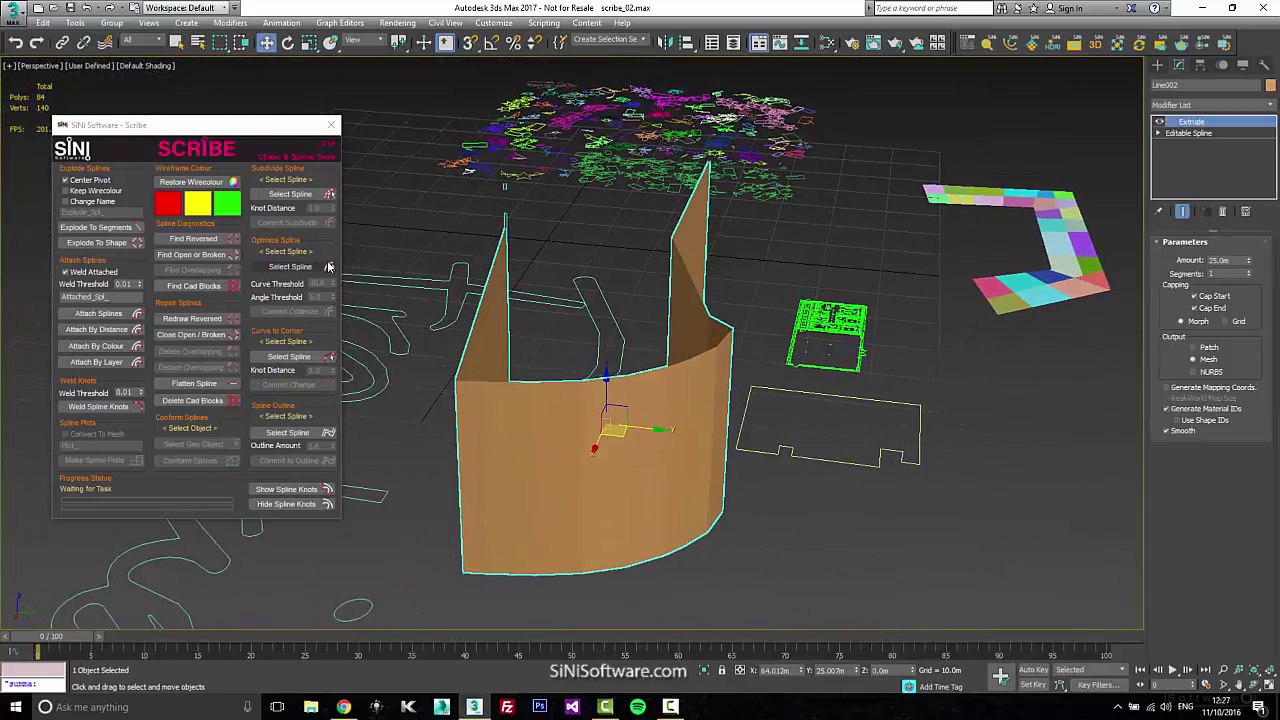
Step: Turn on edged faces in the perspective view and examine the segments along the extruded curved wall
key("ctrl+i")
key("F4")
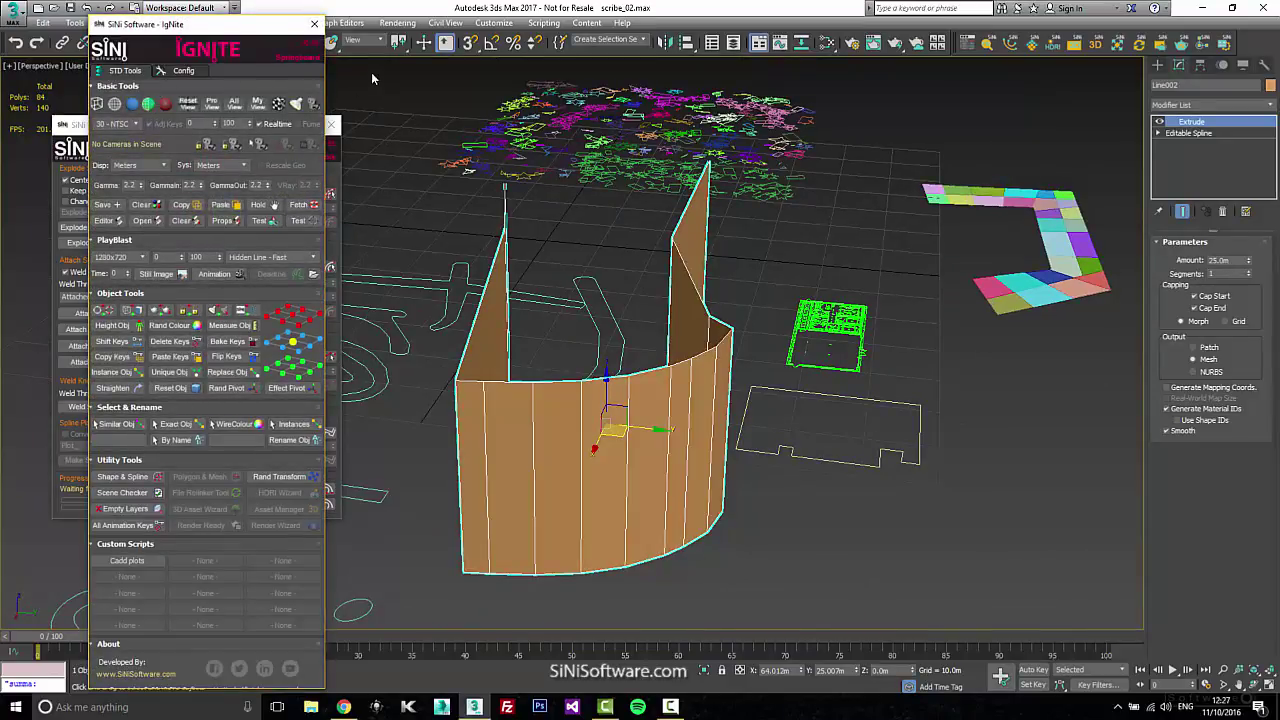
left_click(314, 23)
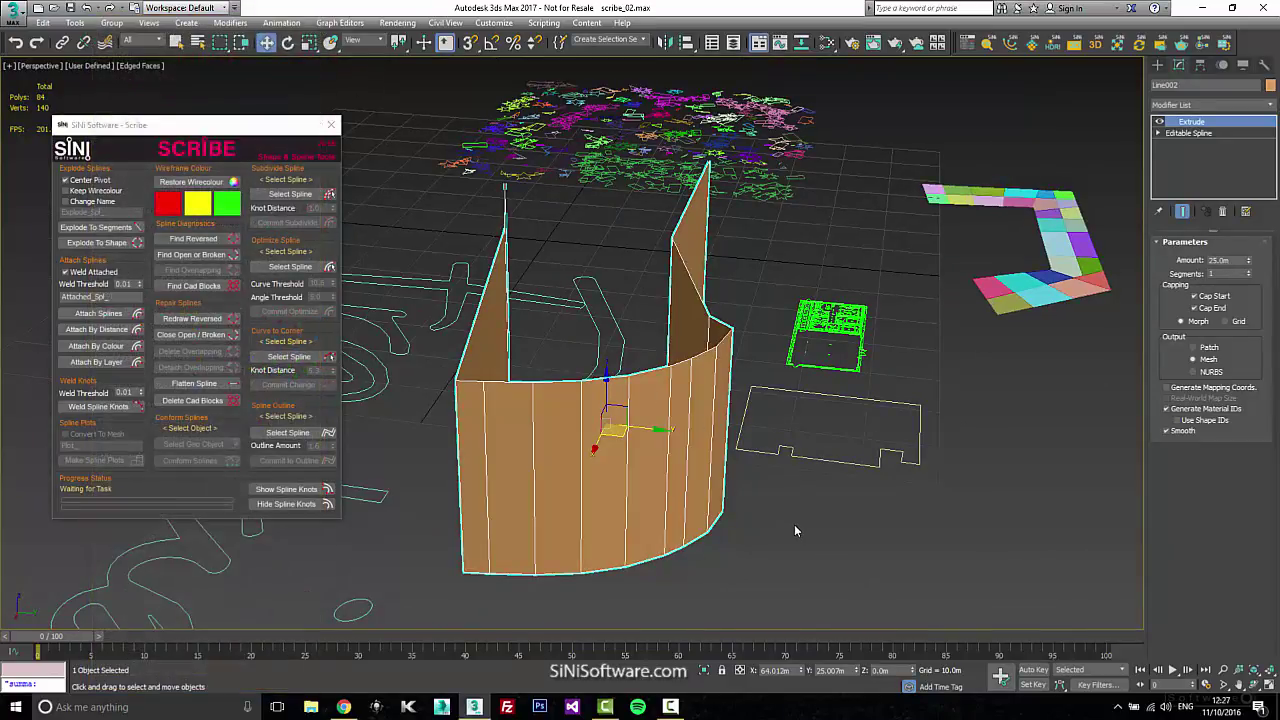
middle_click_drag(794, 524, 456, 536, "alt")
middle_click_drag(665, 489, 797, 505, "alt")
middle_click_drag(730, 358, 858, 234)
scroll(858, 234, "up", 3)
middle_click_drag(493, 342, 488, 372)
Step: Toggle the knot display for all splines in the scene on and off twice
left_click_drag(233, 150, 272, 128)
scroll(709, 314, "down", 6)
middle_click_drag(416, 413, 592, 448)
scroll(581, 412, "up", 4)
scroll(581, 412, "down", 4)
left_click(303, 490)
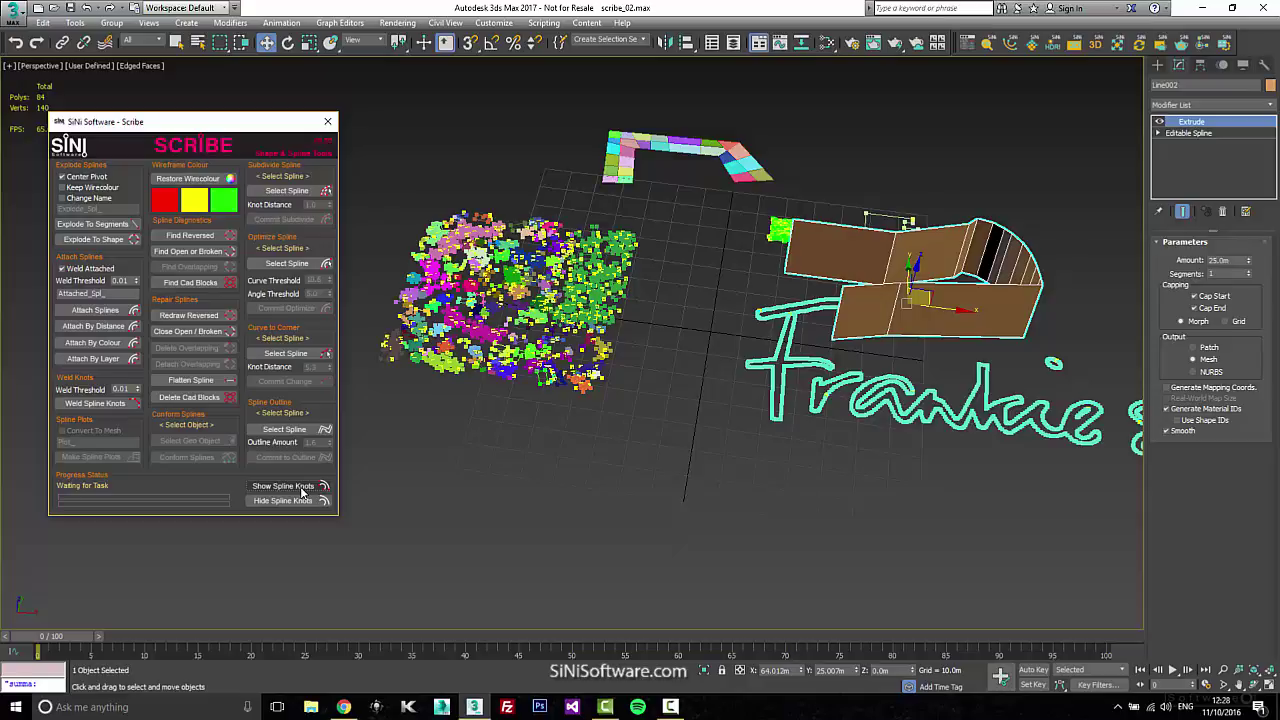
left_click(300, 500)
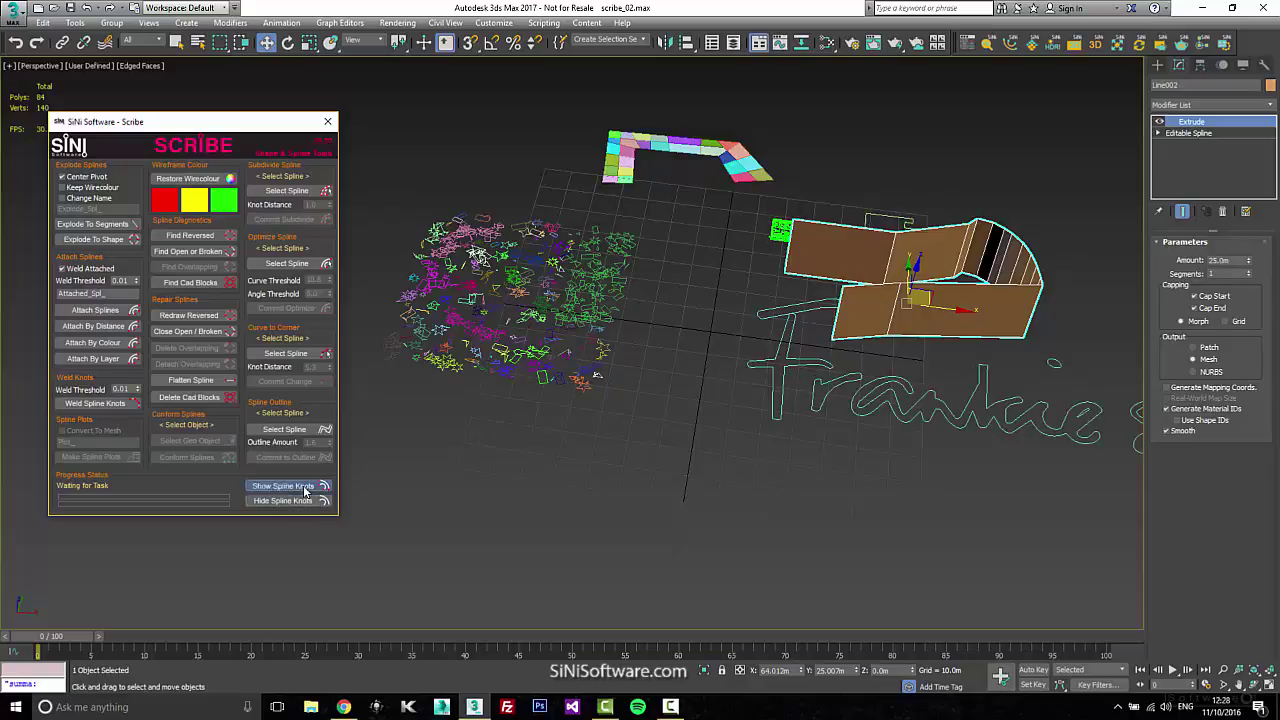
left_click(300, 486)
left_click(305, 501)
scroll(639, 449, "up", 4)
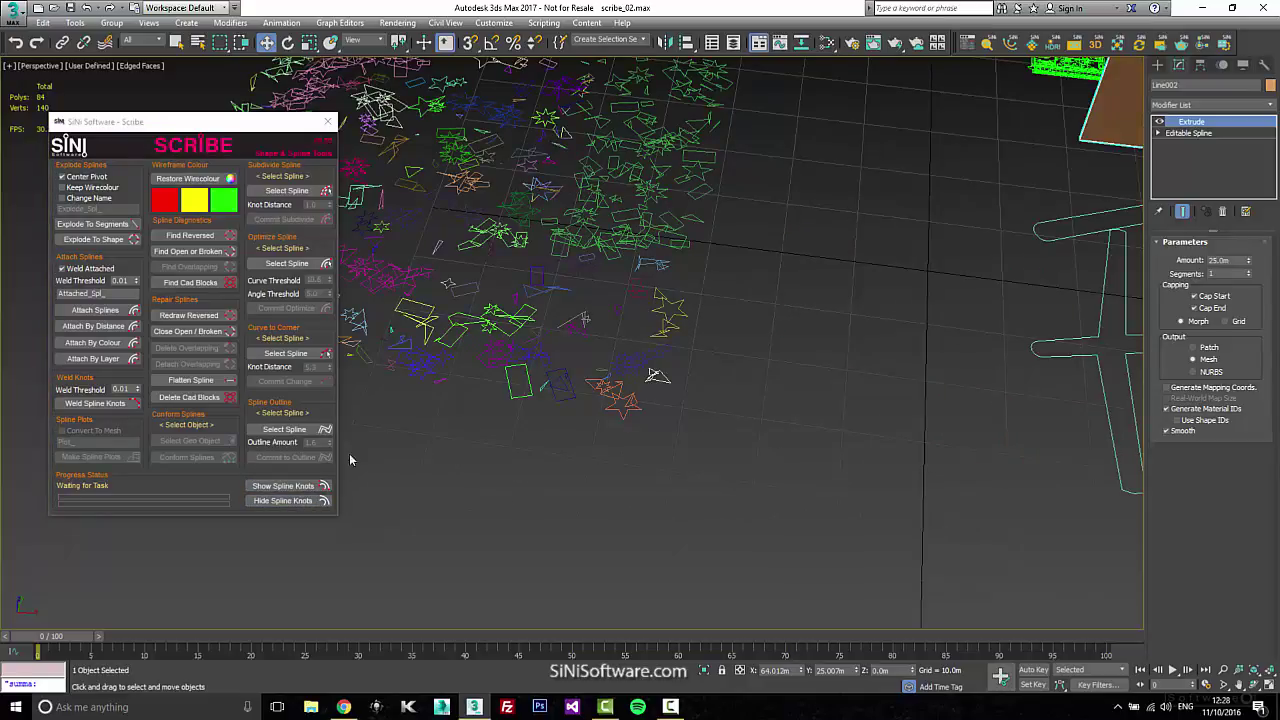
Step: Show the spline knots, examine them along the lettering, and hide them again
left_click(288, 486)
scroll(586, 510, "down", 5)
scroll(597, 512, "up", 3)
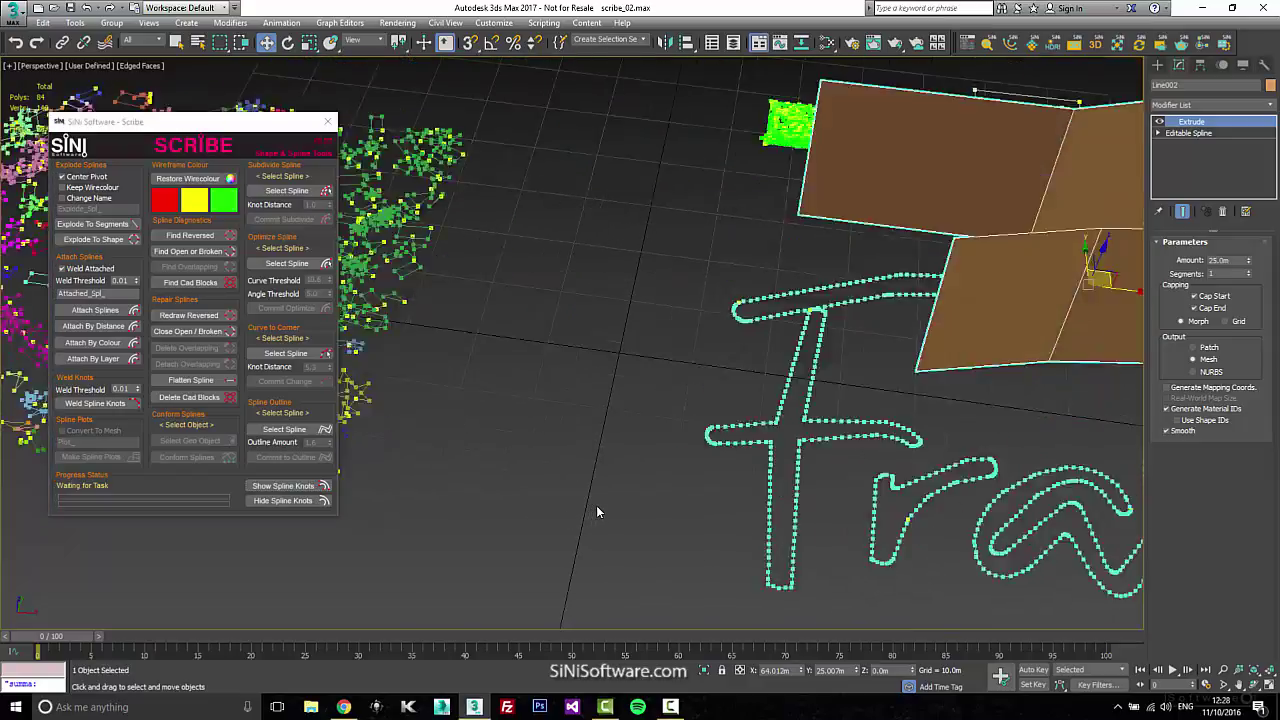
scroll(690, 480, "up", 3)
scroll(680, 483, "down", 7)
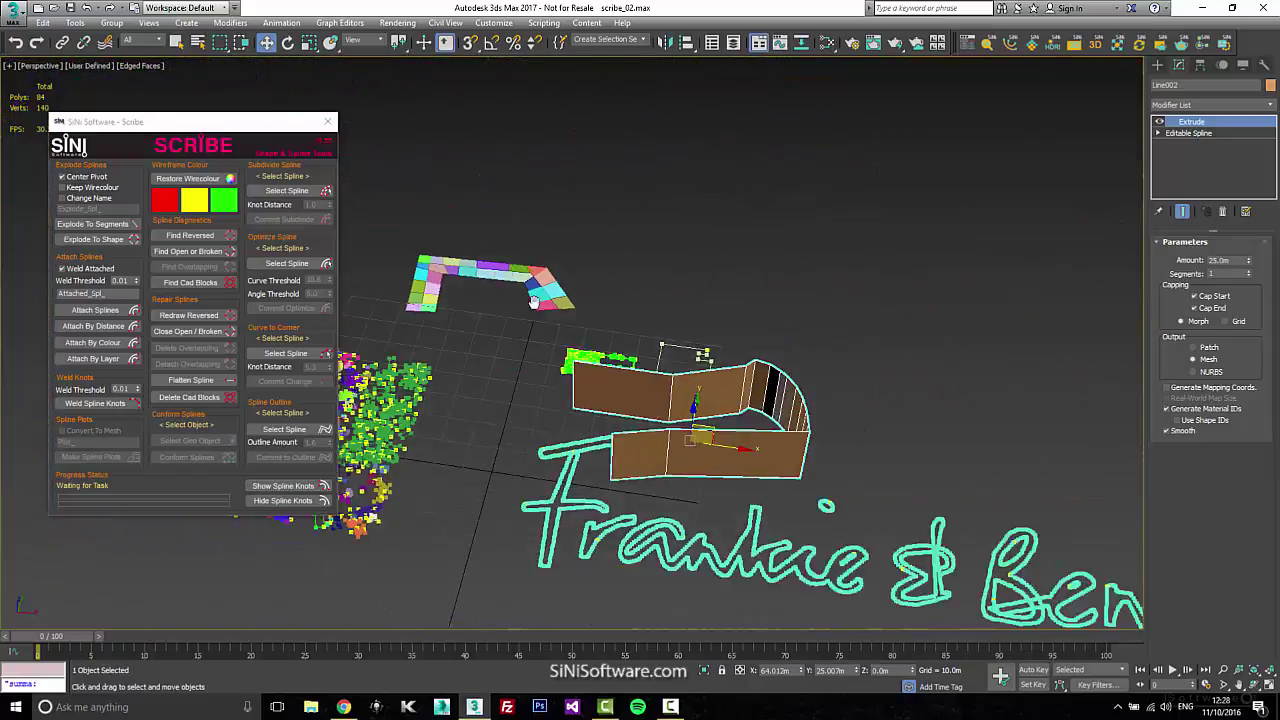
middle_click_drag(533, 300, 608, 210)
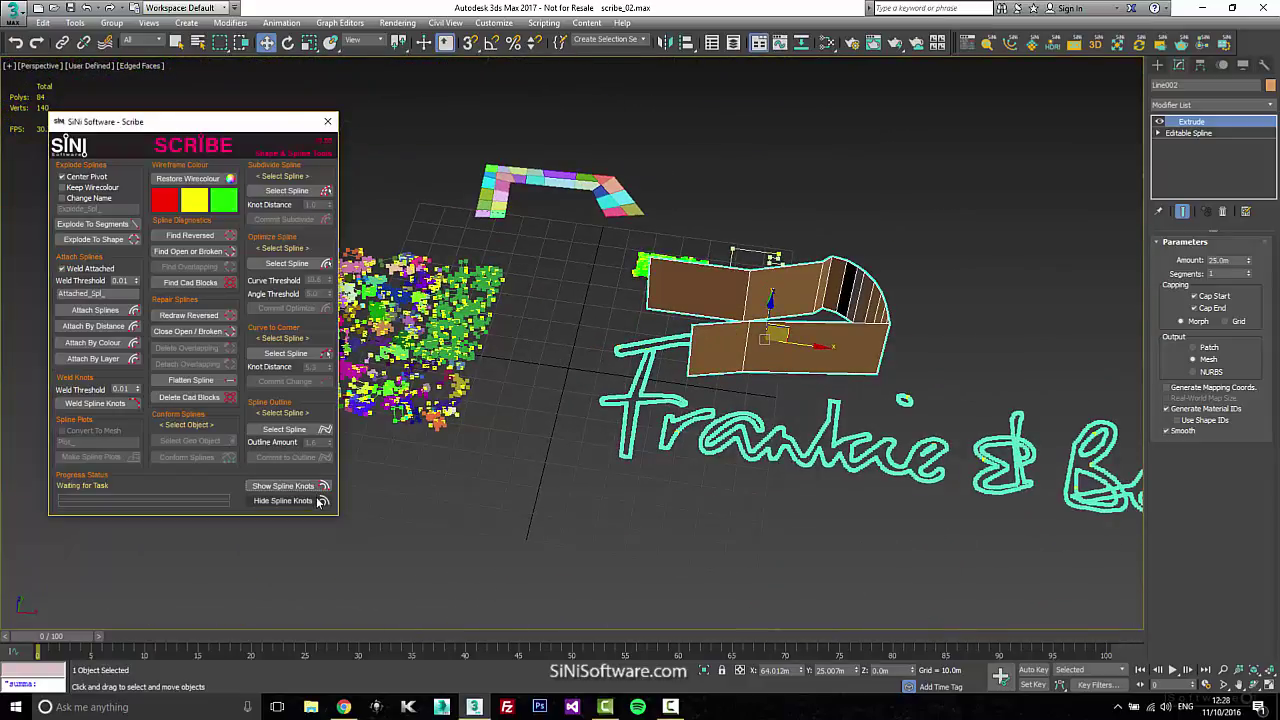
left_click(318, 499)
middle_click_drag(471, 395, 499, 387)
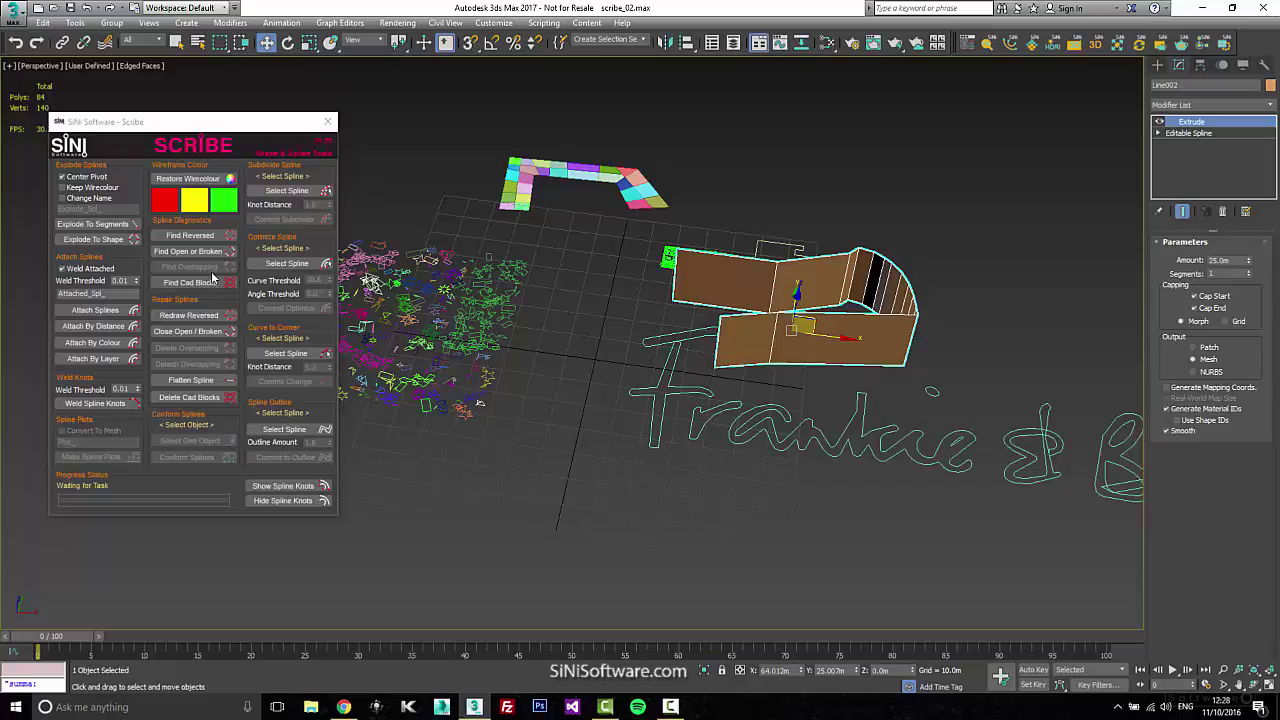
Step: Examine the field of small coloured shapes up close and return to the scene overview
middle_click_drag(600, 275, 652, 286)
scroll(510, 435, "up", 5)
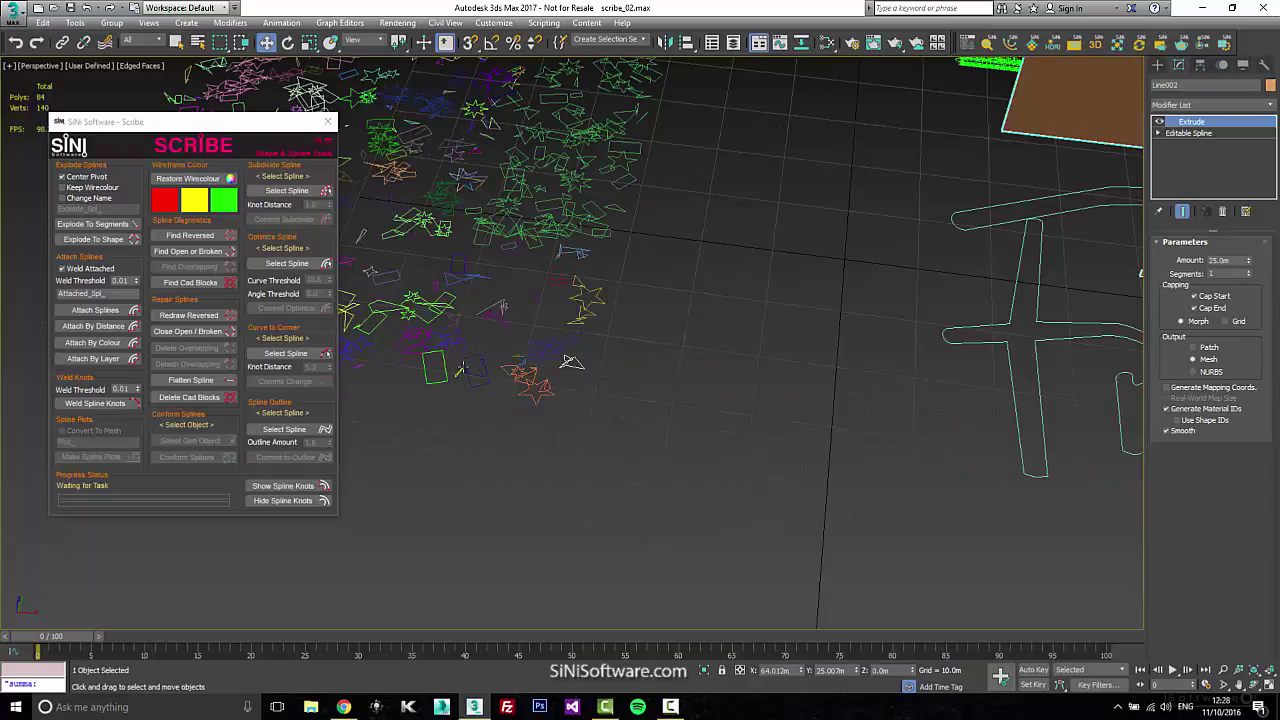
scroll(462, 368, "up", 6)
scroll(614, 357, "down", 6)
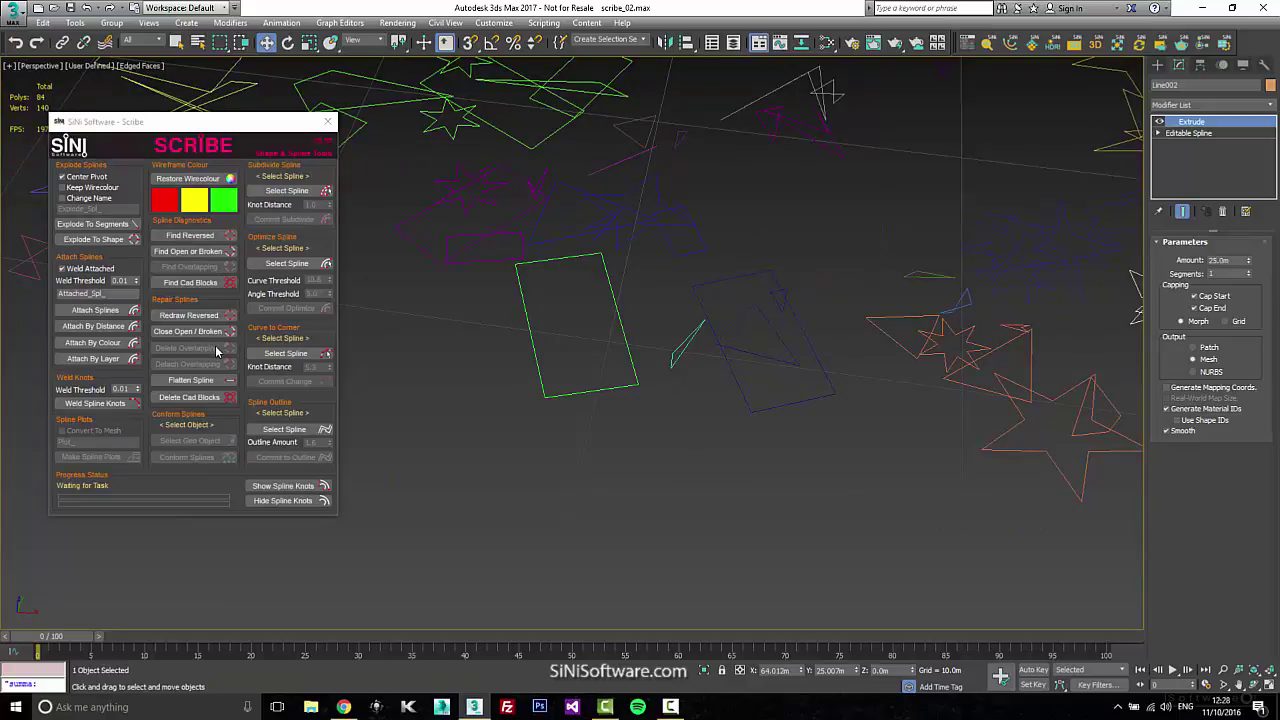
middle_click_drag(475, 382, 475, 352)
scroll(547, 400, "down", 5)
middle_click_drag(598, 396, 711, 412)
scroll(677, 416, "down", 5)
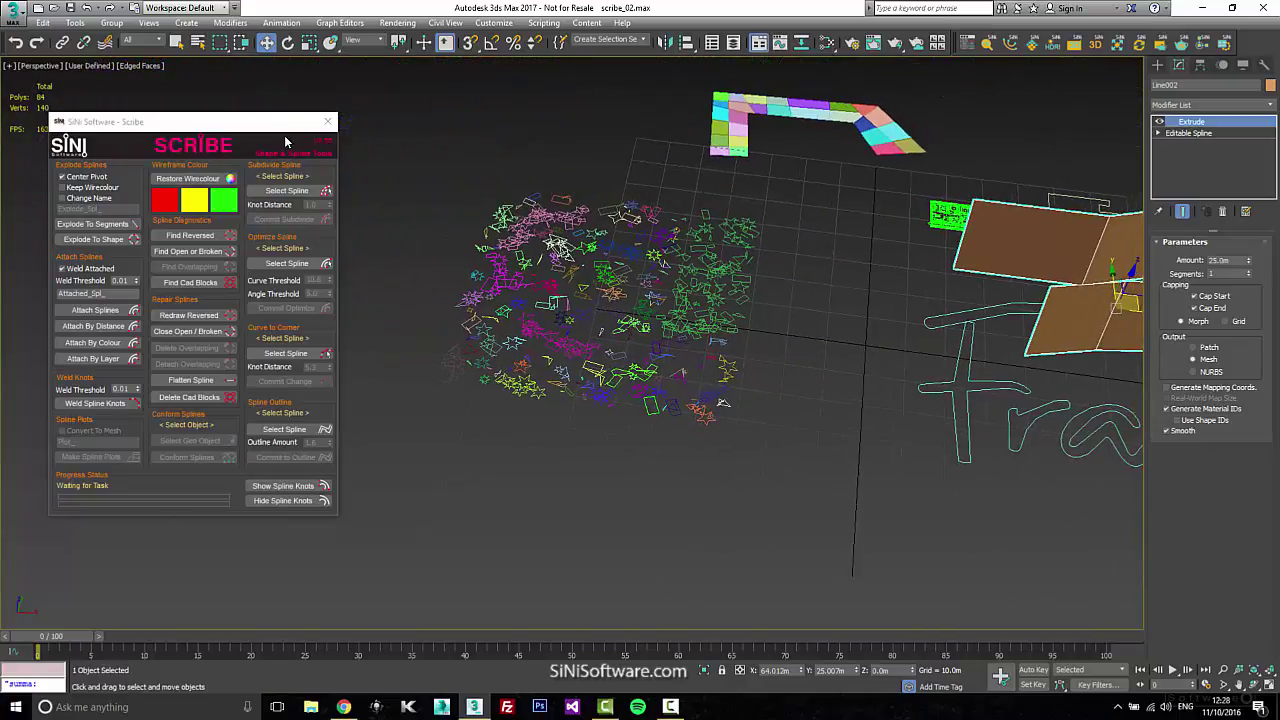
Step: Move the Scribe window closer to the small coloured splines, leaving them uncovered
left_click_drag(280, 135, 368, 135)
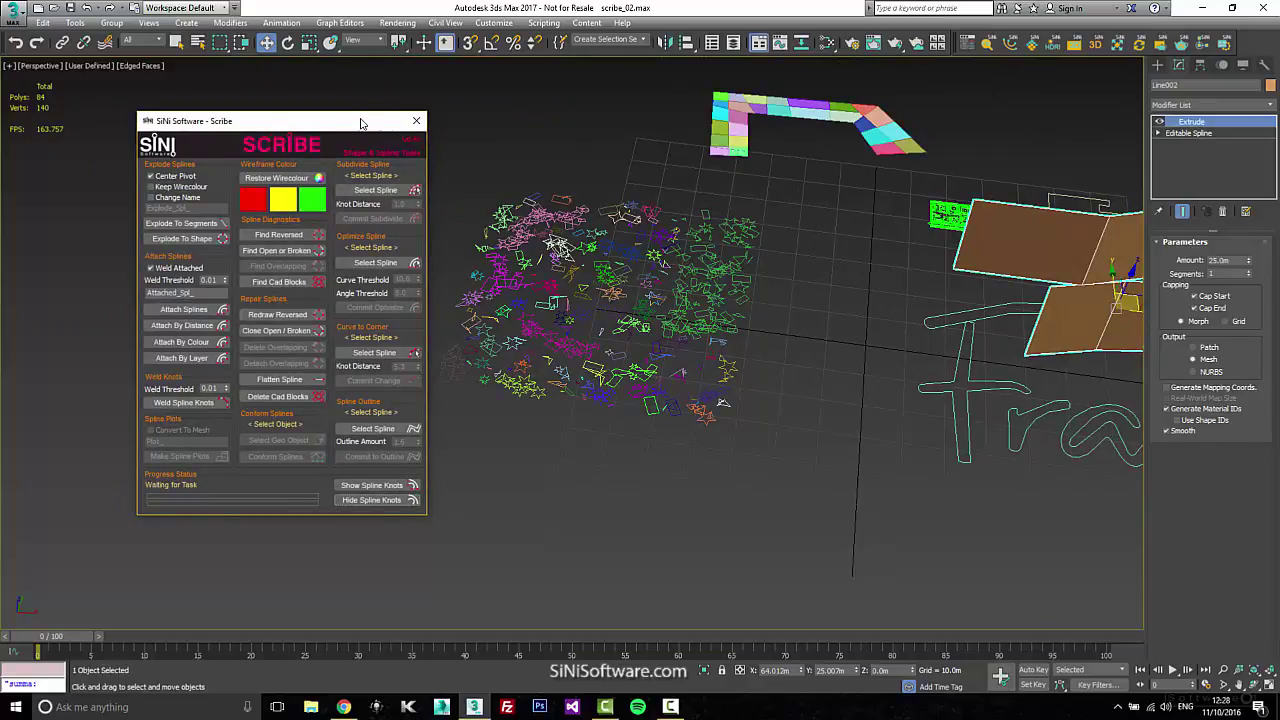
left_click_drag(368, 133, 352, 129)
middle_click_drag(611, 290, 600, 279)
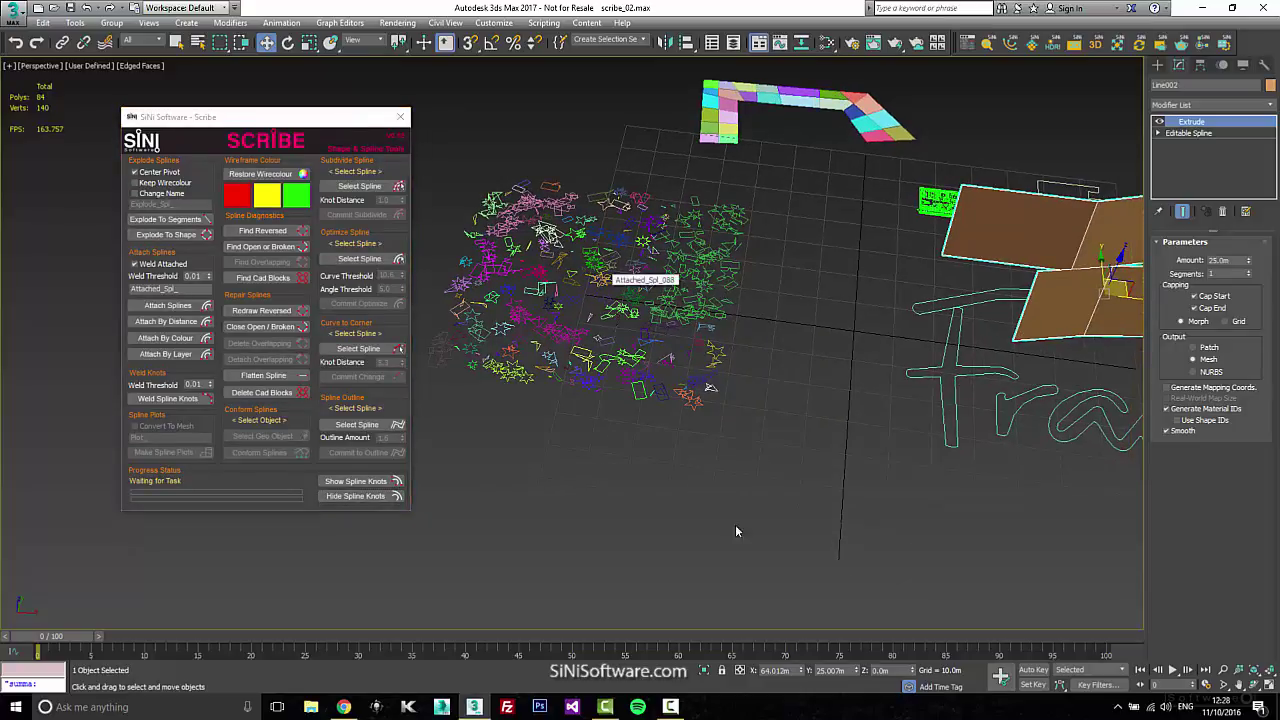
left_click(670, 707)
left_click(1248, 648)
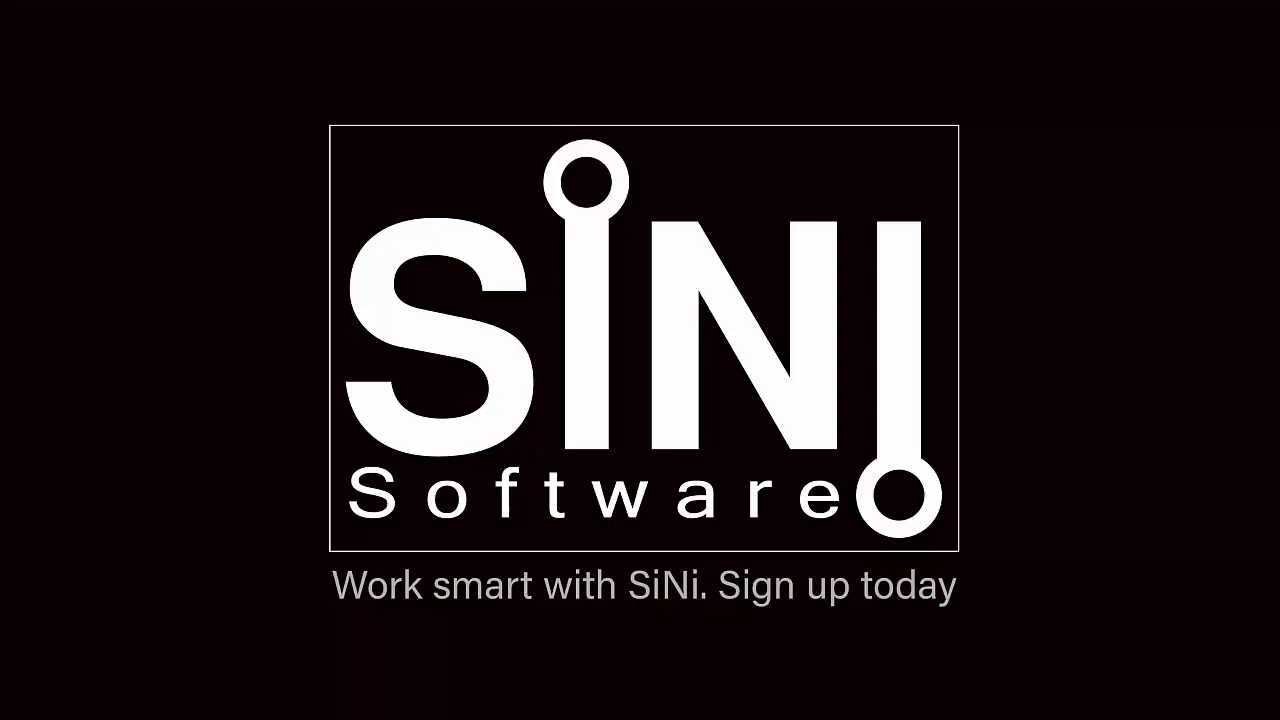